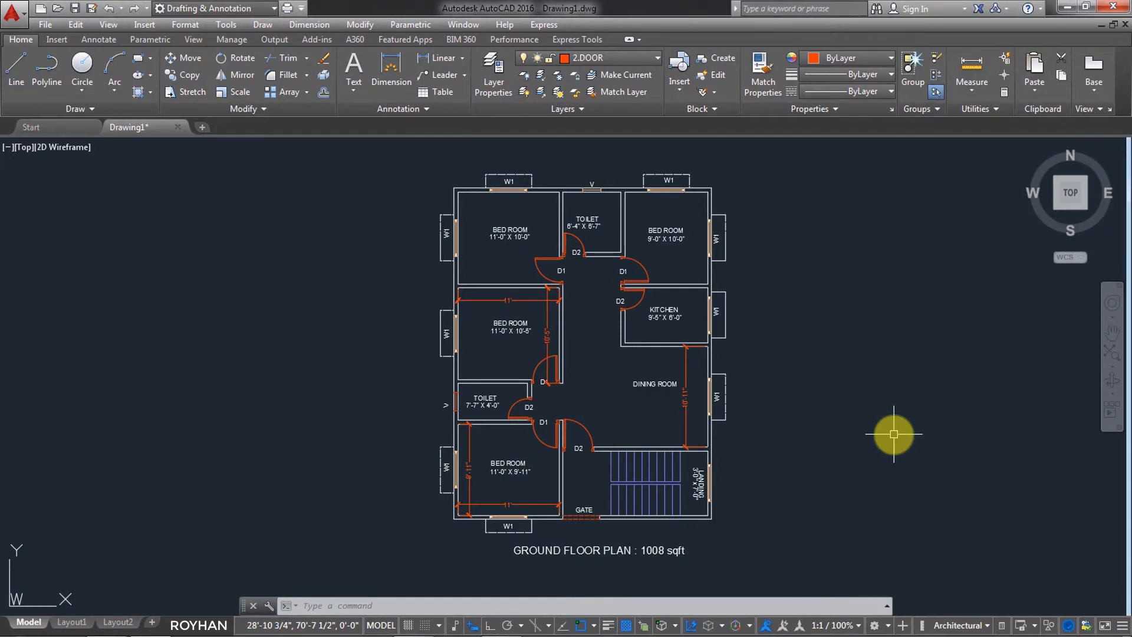
pyautogui.click(894, 434)
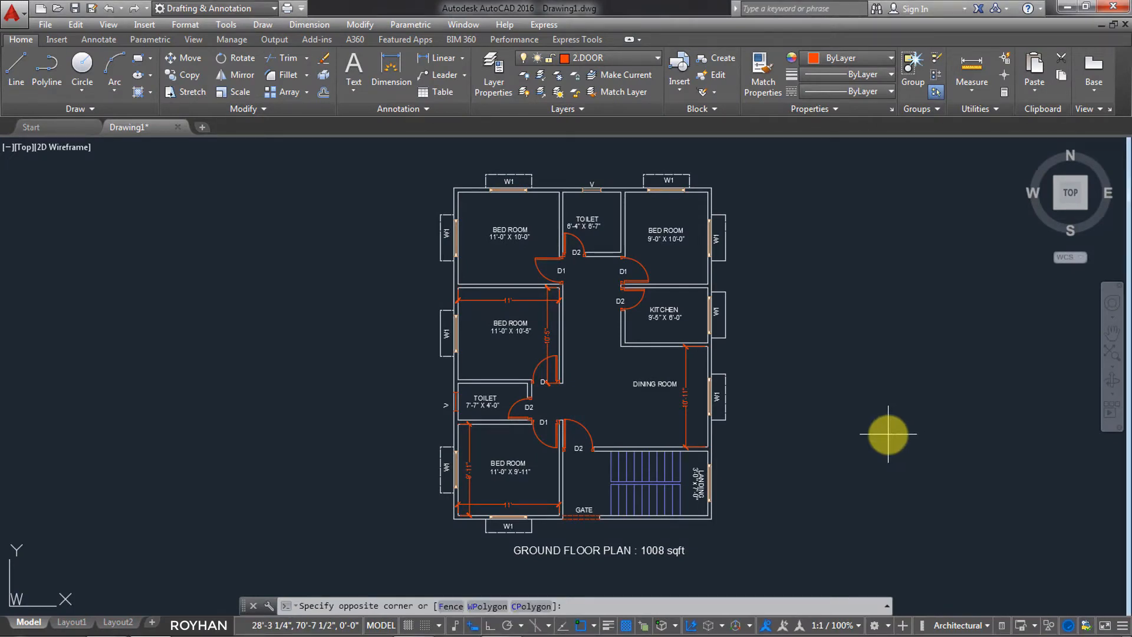
pyautogui.click(887, 433)
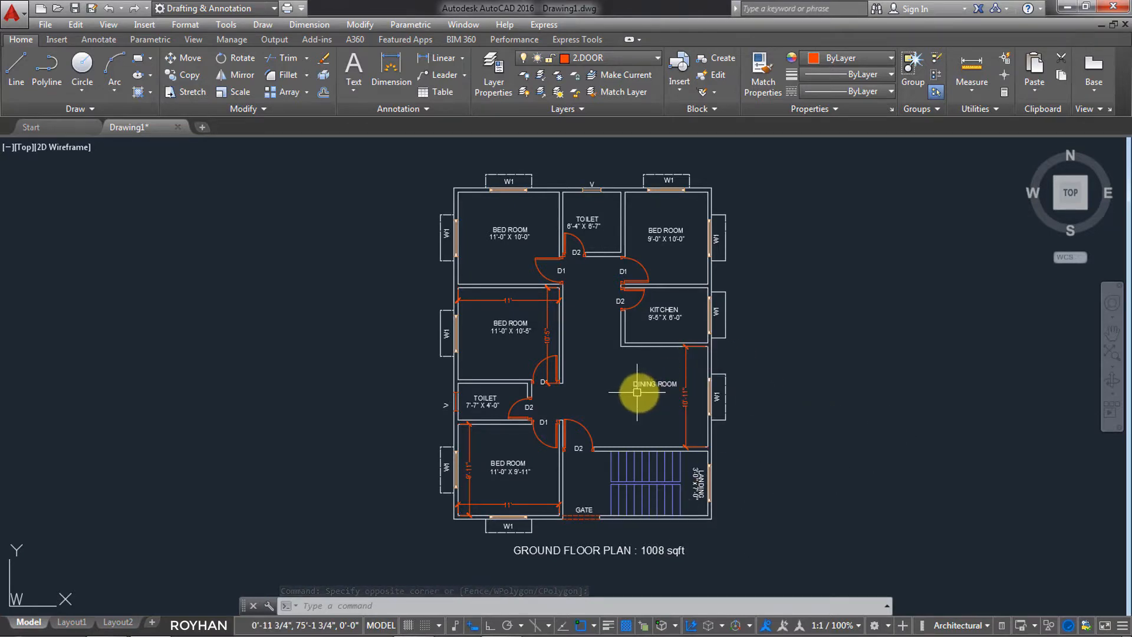
# - Copy the DINING ROOM label to a position directly below the original
pyautogui.scroll(2, 673, 390)
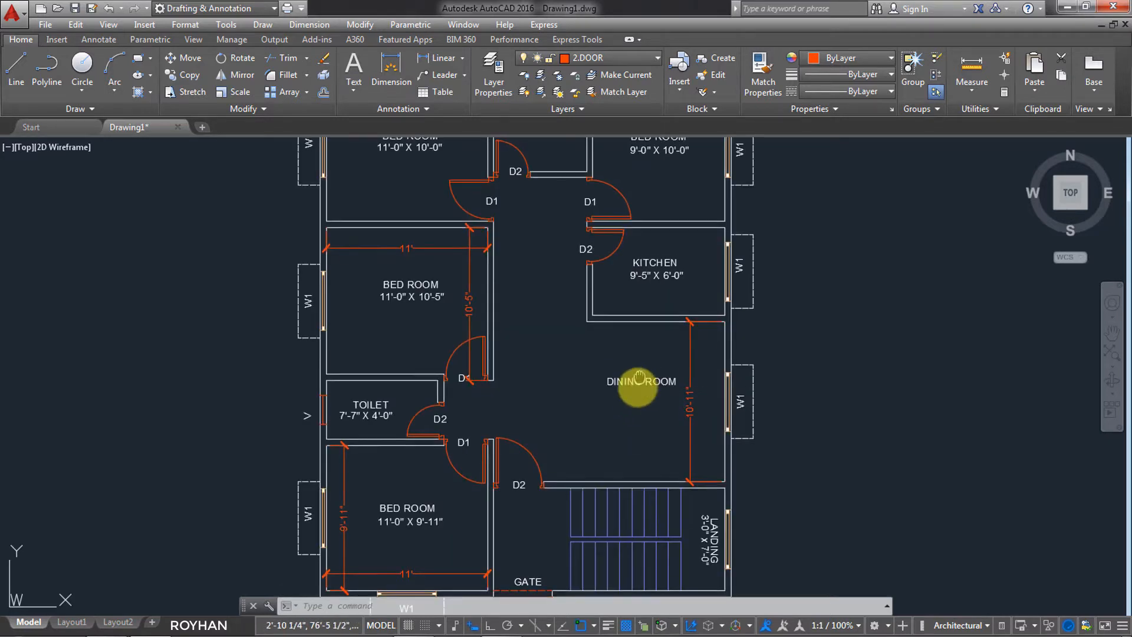
pyautogui.scroll(-1, 590, 413)
pyautogui.scroll(3, 566, 416)
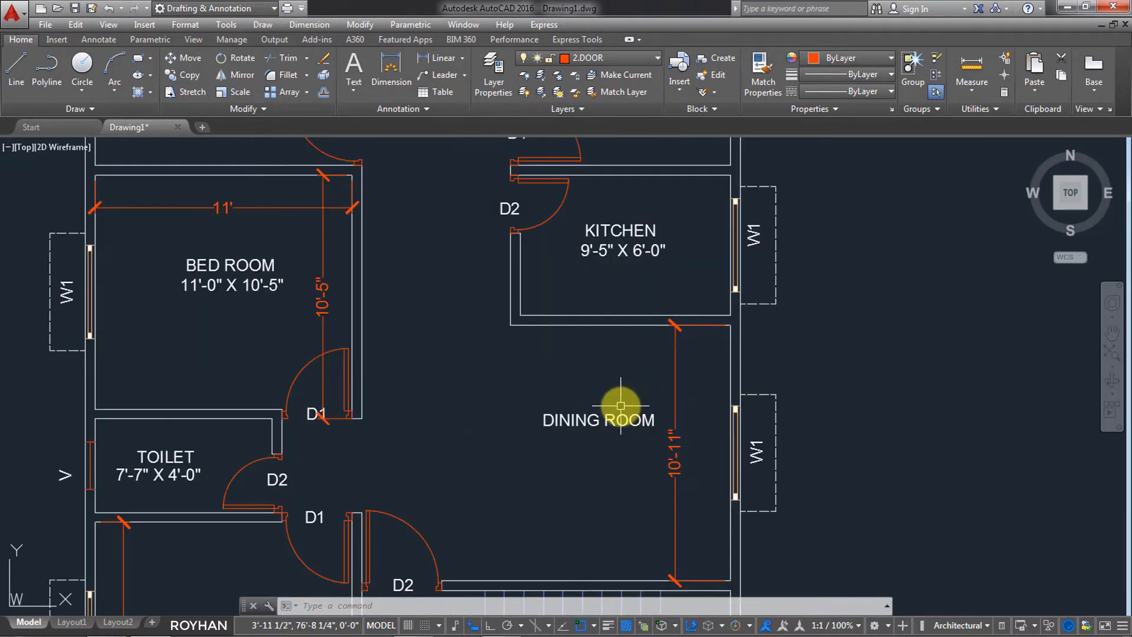
pyautogui.click(586, 428)
pyautogui.click(584, 425)
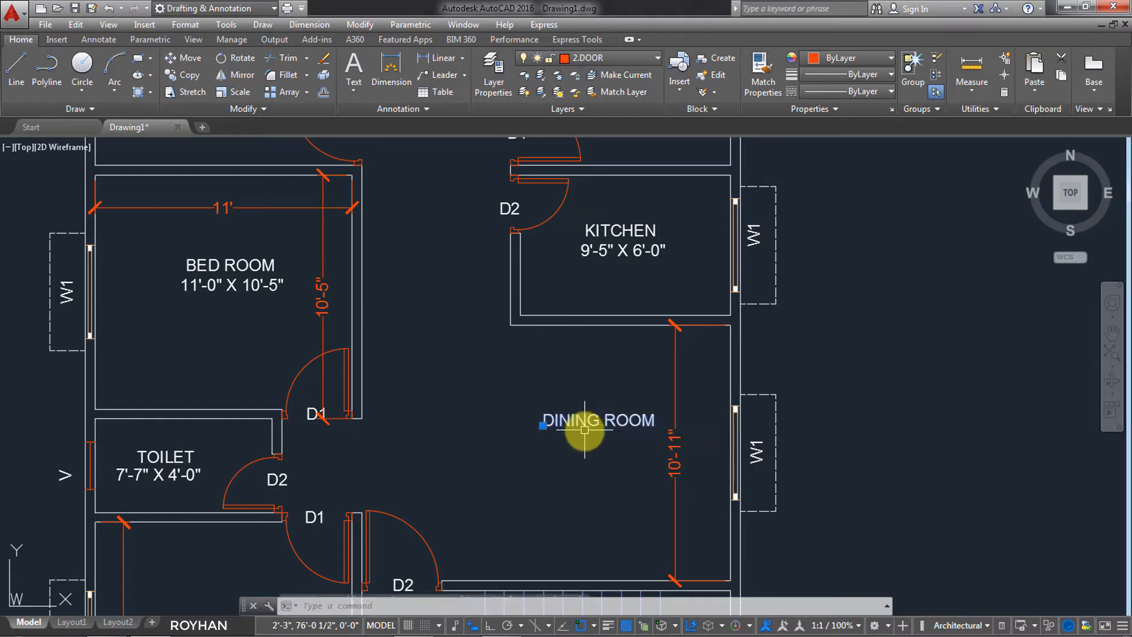
pyautogui.write('co')
pyautogui.press('Return')
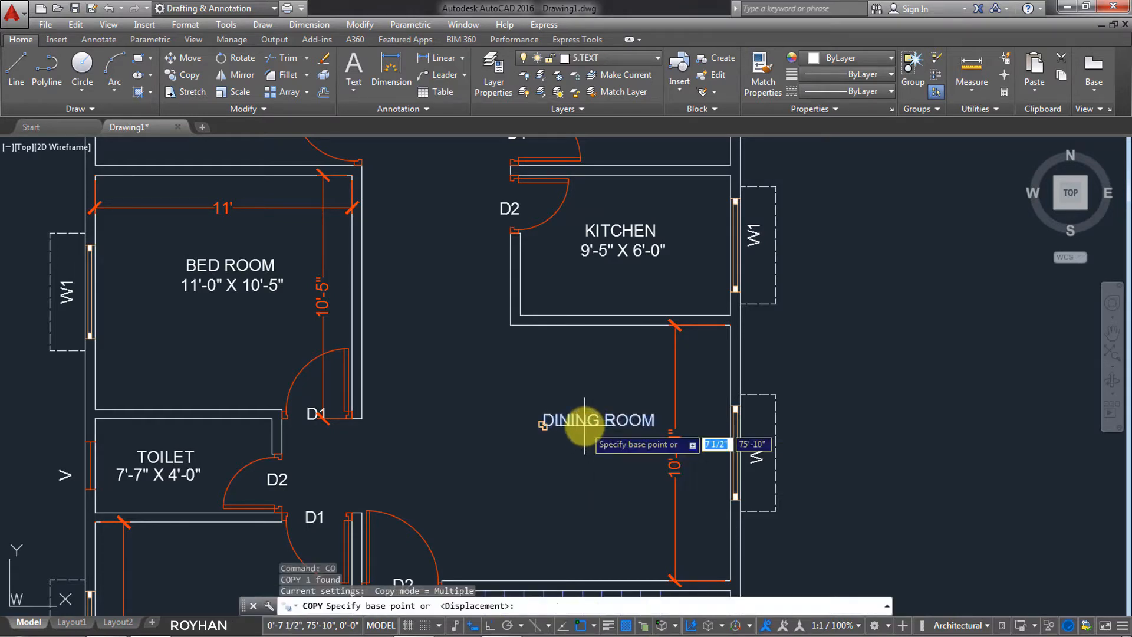
pyautogui.click(543, 425)
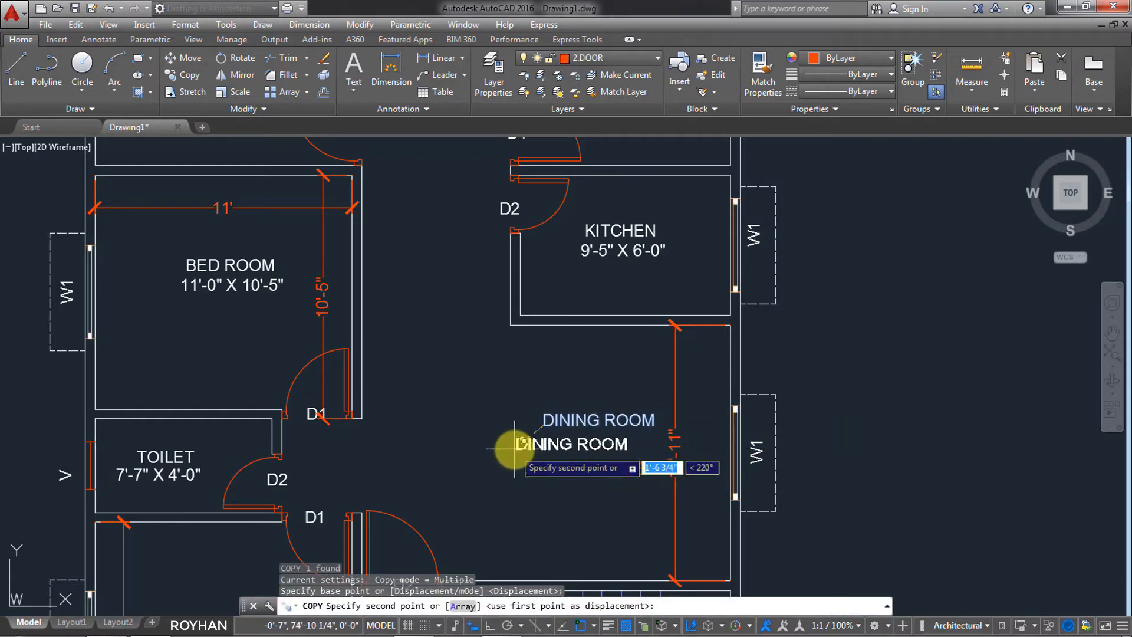
pyautogui.click(543, 445)
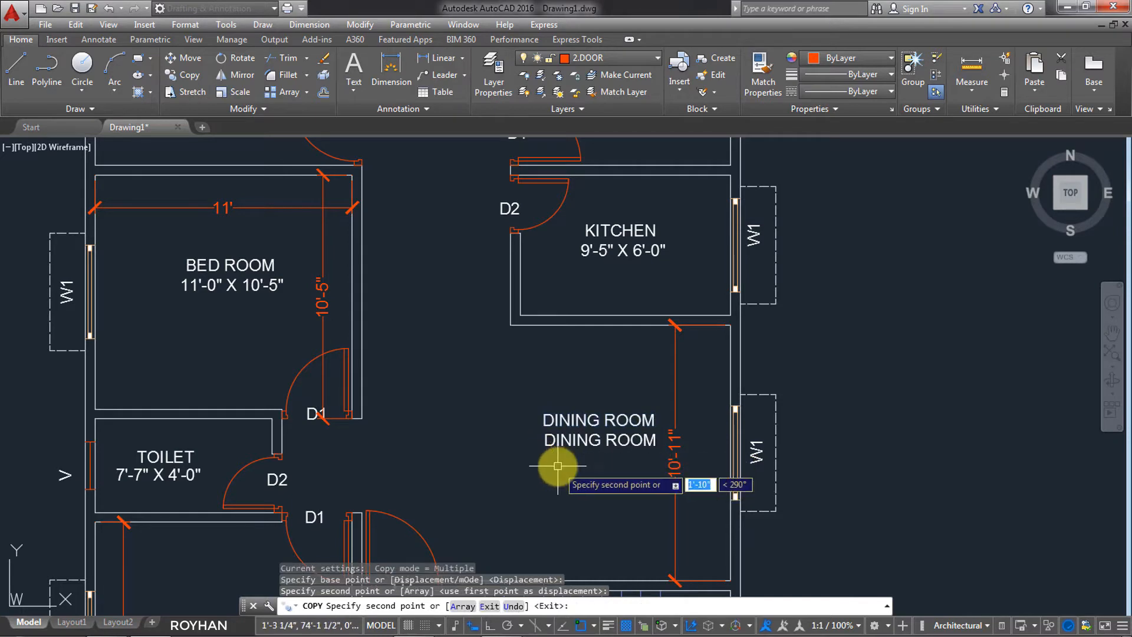
pyautogui.press('Escape')
pyautogui.doubleClick(582, 444)
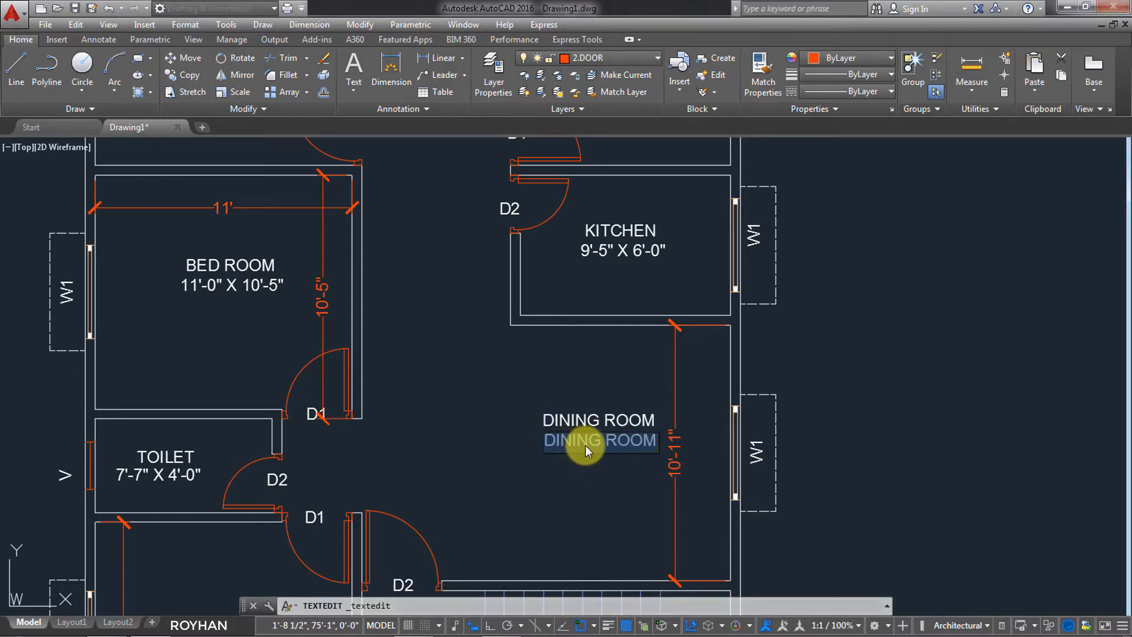
pyautogui.click(588, 405)
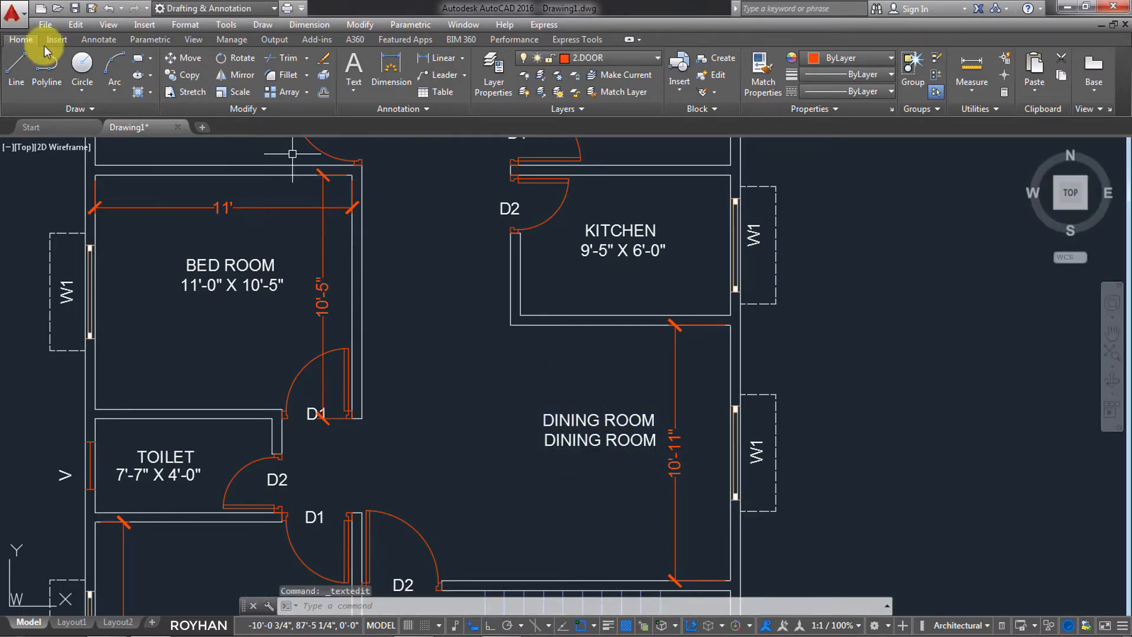
pyautogui.click(391, 66)
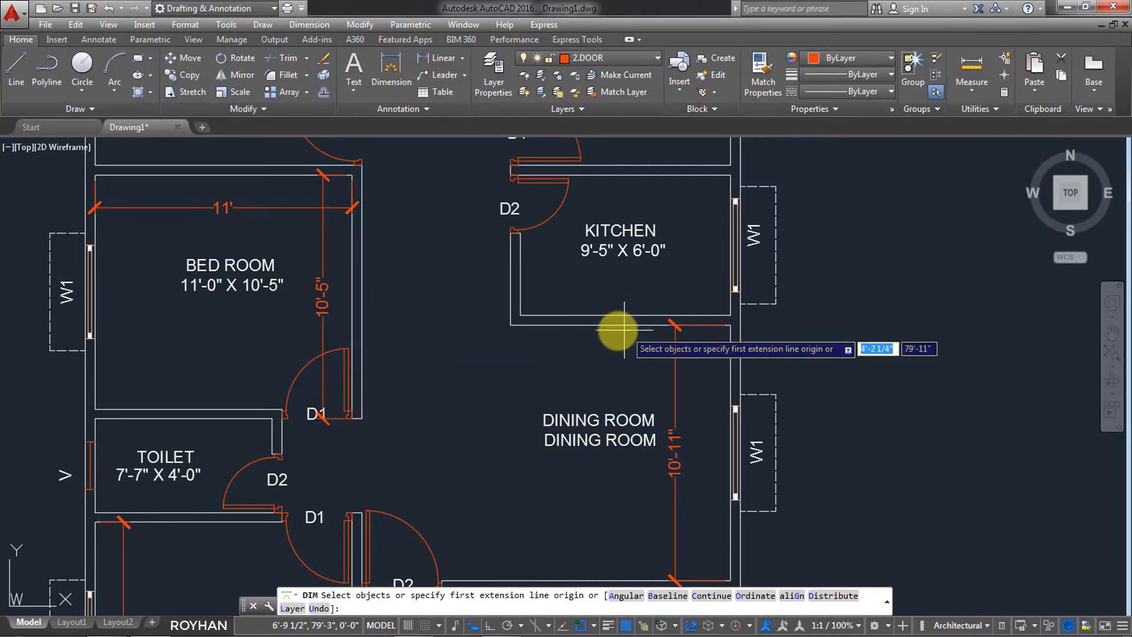
pyautogui.click(731, 354)
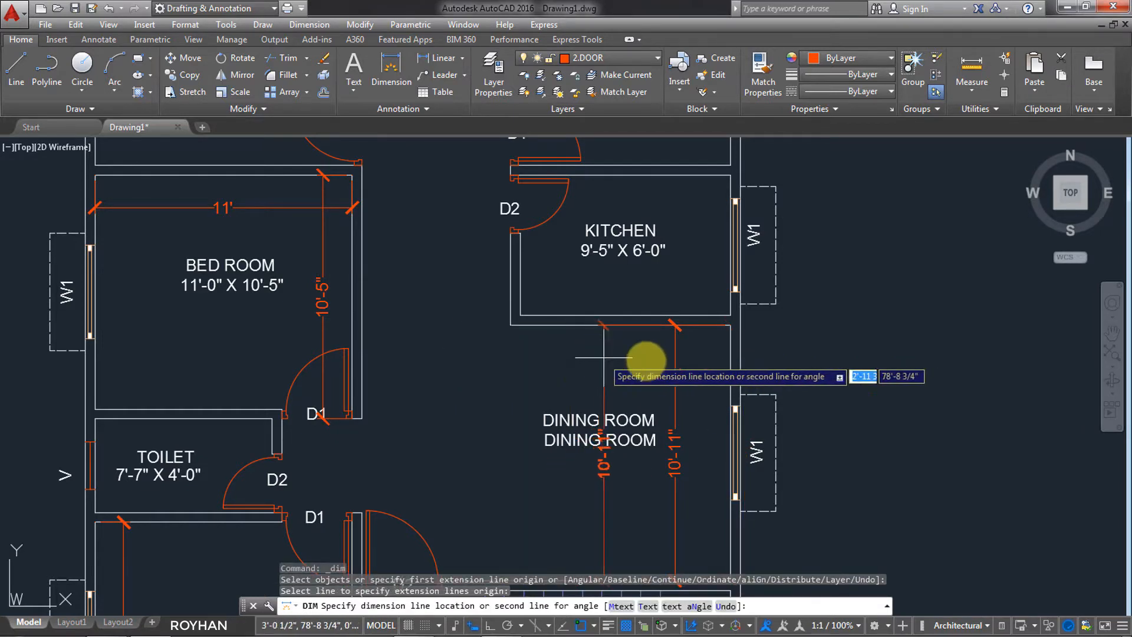
pyautogui.press('Escape')
# - Dimension the dining room's horizontal width from the outer wall to the bedroom wall, with Ortho on
pyautogui.press('Return')
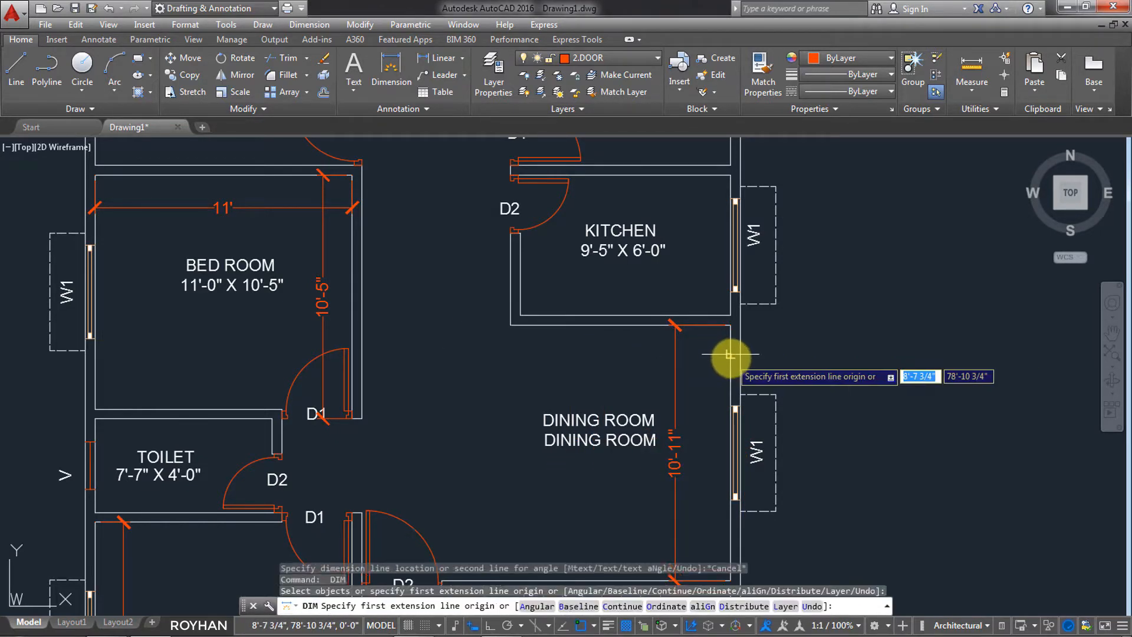
pyautogui.click(731, 355)
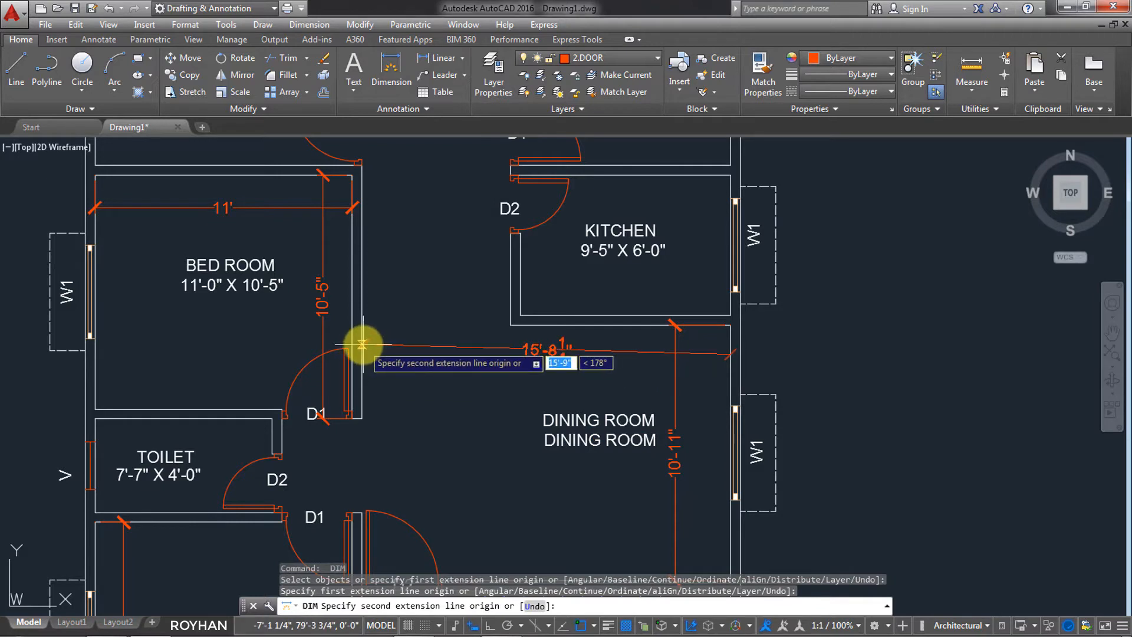
pyautogui.press('F8')
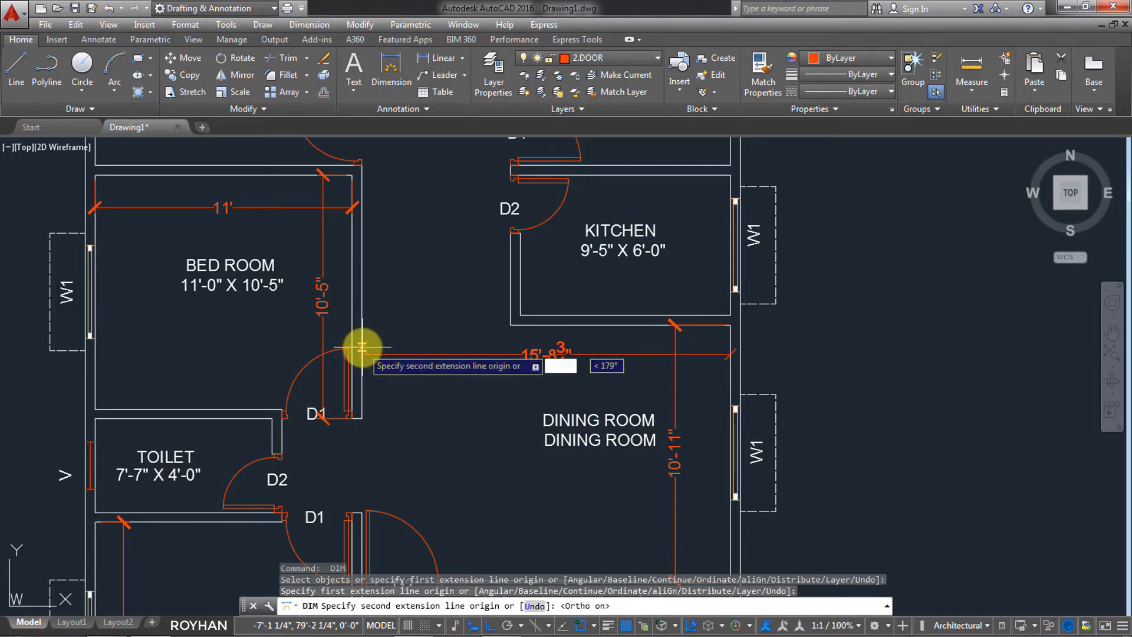
pyautogui.click(361, 347)
pyautogui.click(366, 366)
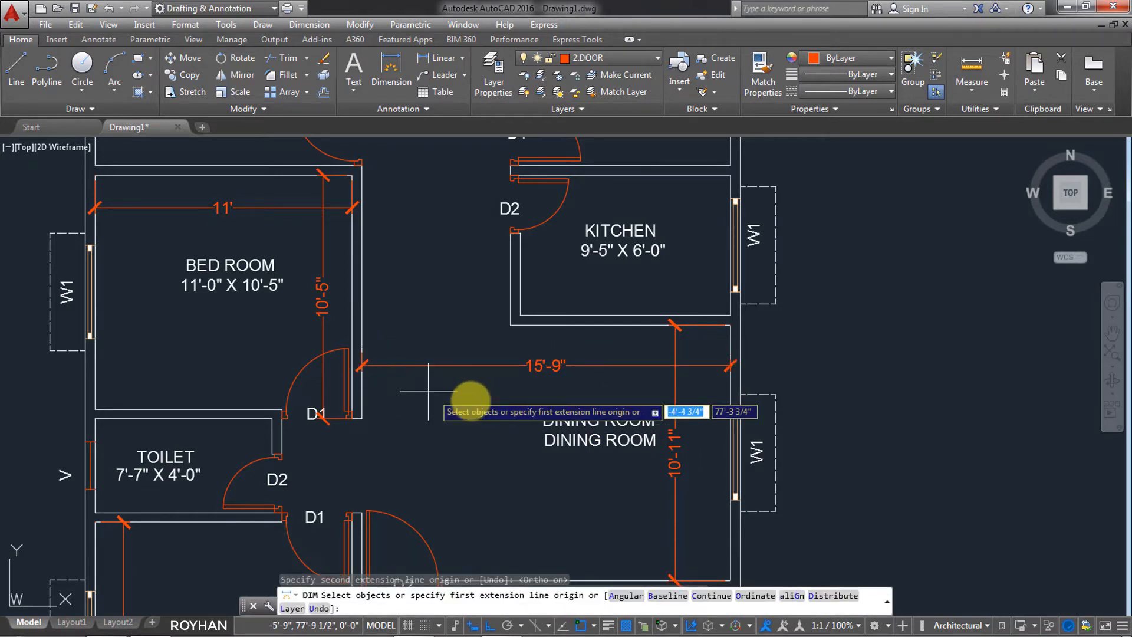
pyautogui.press('Escape')
# - Change the lower DINING ROOM label to 15'-9" X 10'-11" and delete the dining room's two dimensions
pyautogui.doubleClick(586, 441)
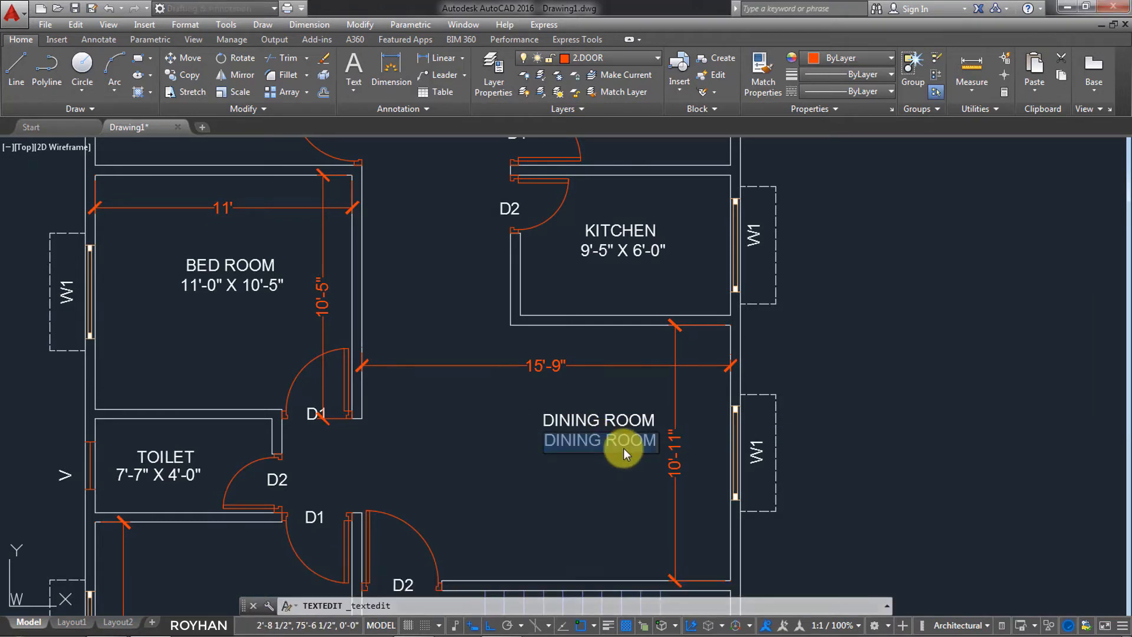
pyautogui.write('18')
pyautogui.press('BackSpace')
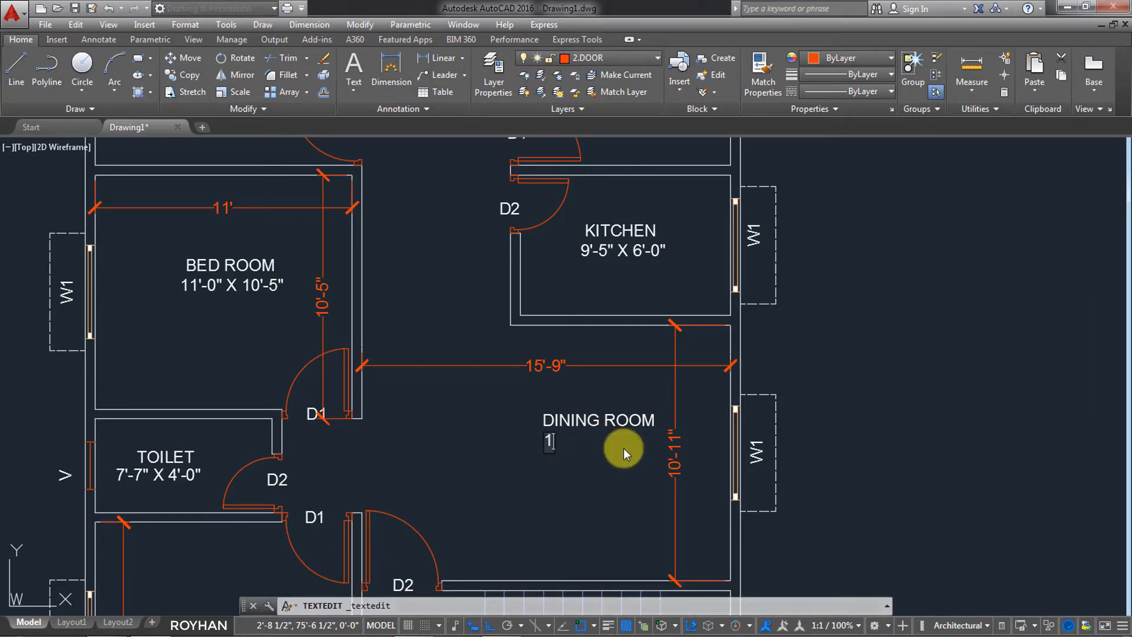
pyautogui.write('5\'-9" X 10\'-11')
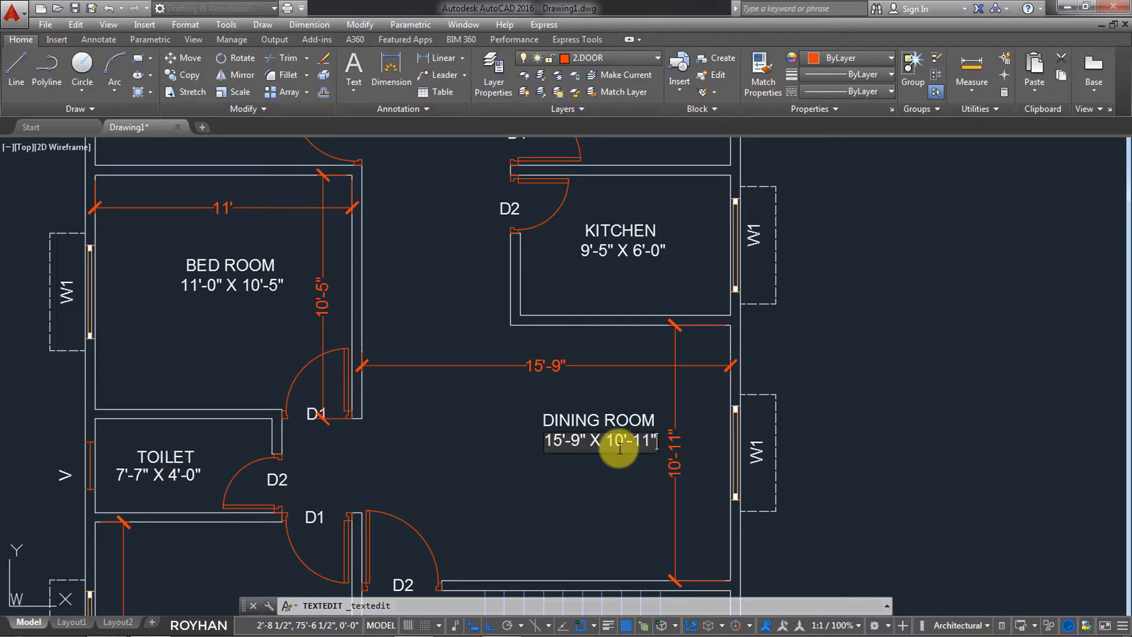
pyautogui.click(620, 488)
pyautogui.moveTo(622, 401)
pyautogui.mouseDown()
pyautogui.moveTo(669, 417)
pyautogui.moveTo(651, 365)
pyautogui.mouseUp()
pyautogui.press('Delete')
# - Copy the two-line dining room label into the passage between the middle bedroom and the kitchen, with Ortho off
pyautogui.moveTo(487, 248)
pyautogui.mouseDown(button='middle')
pyautogui.moveTo(488, 349)
pyautogui.moveTo(499, 363)
pyautogui.mouseUp(button='middle')
pyautogui.click(616, 538)
pyautogui.click(575, 455)
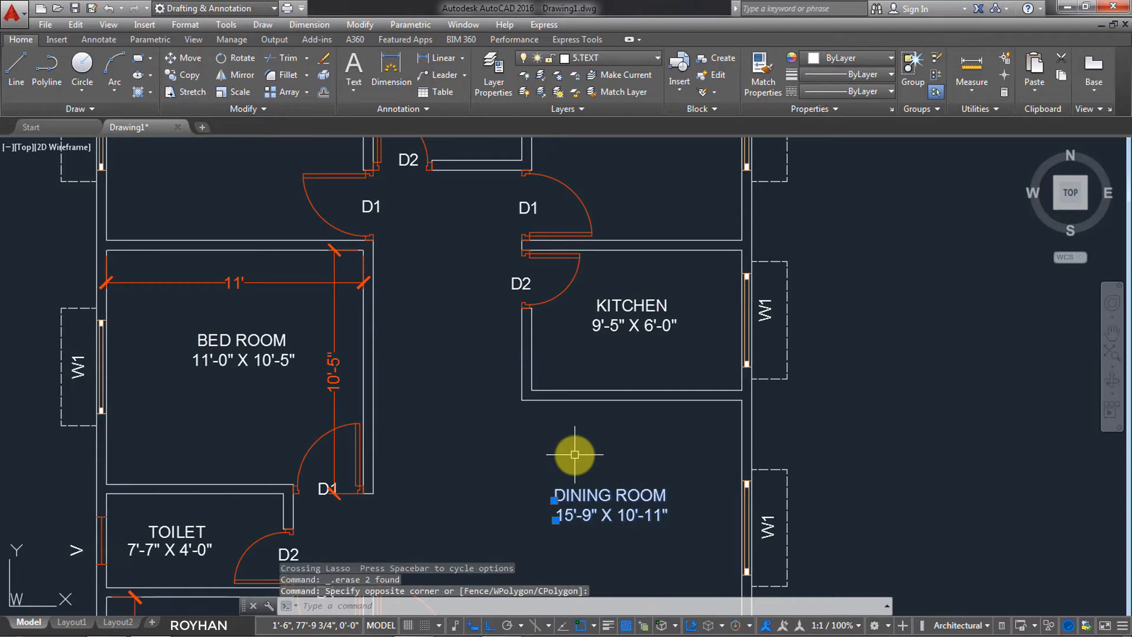
pyautogui.hotkey('ctrl', 'c')
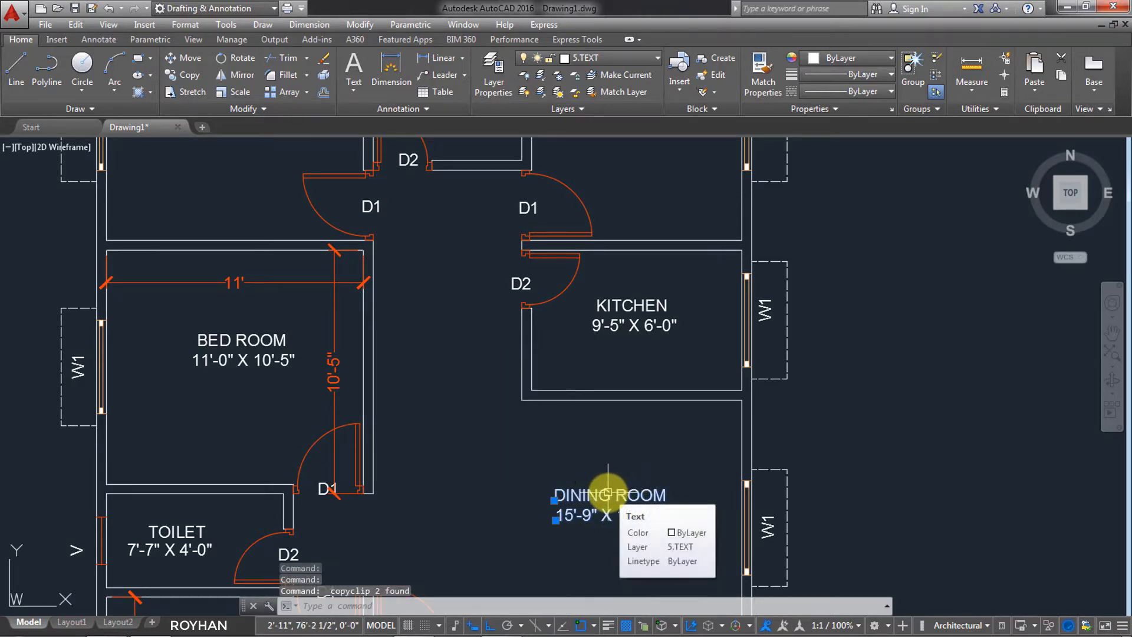
pyautogui.write('co')
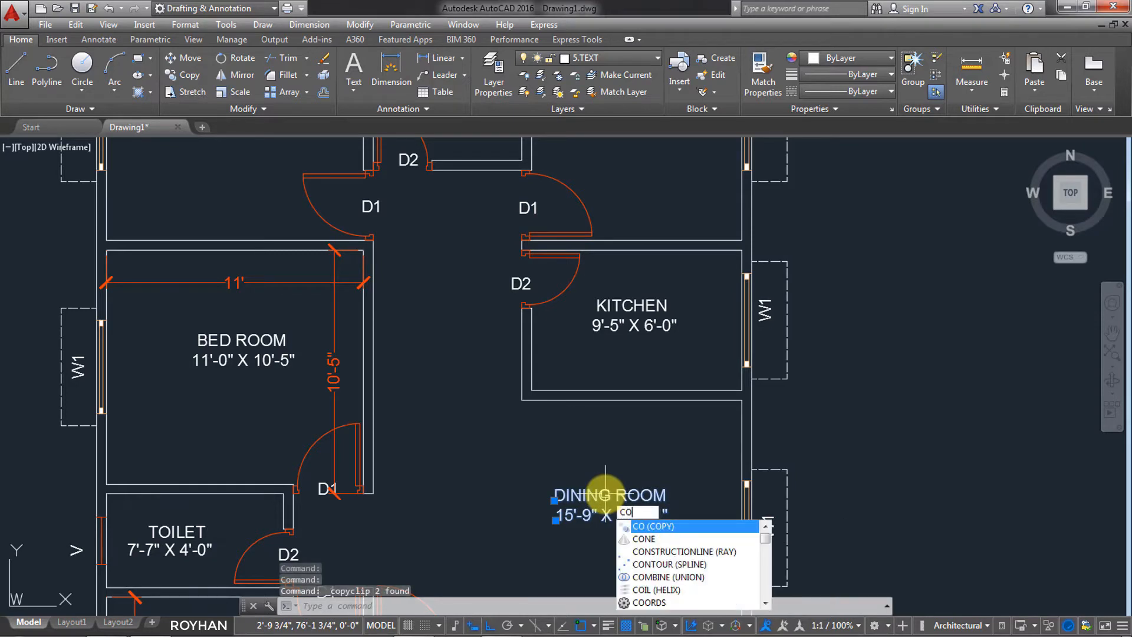
pyautogui.press('Return')
pyautogui.click(605, 494)
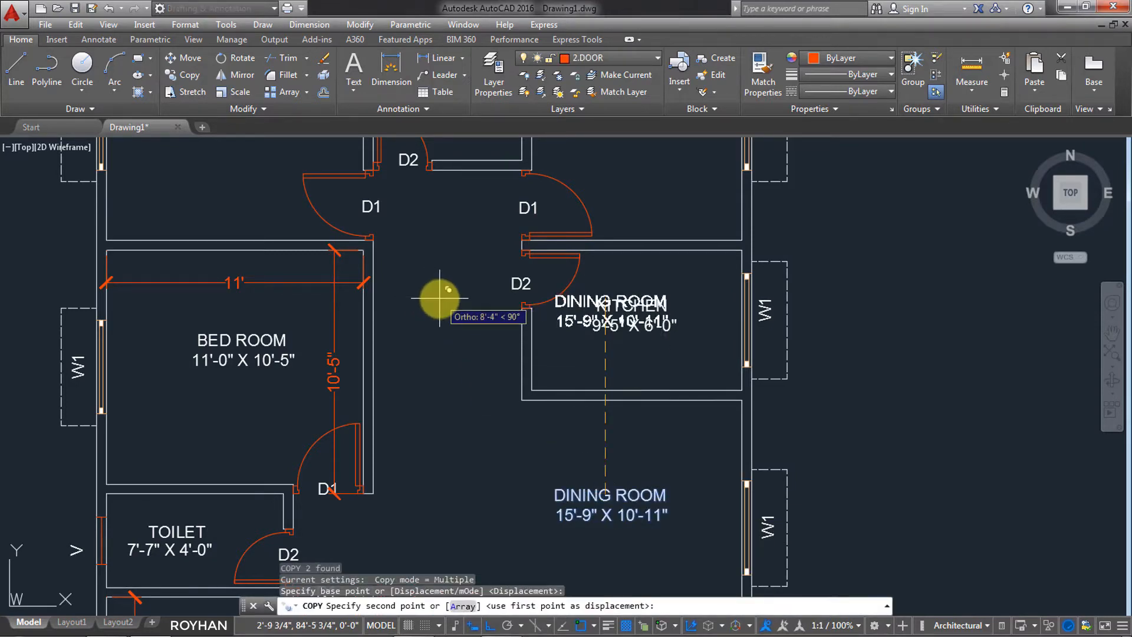
pyautogui.press('F8')
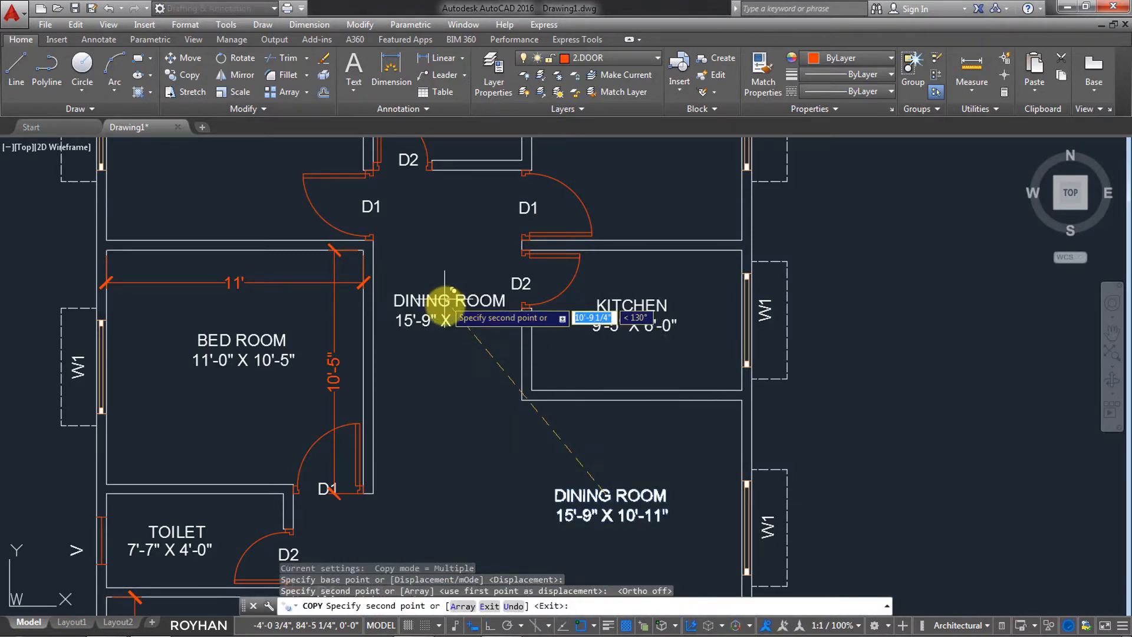
pyautogui.click(445, 299)
pyautogui.press('Return')
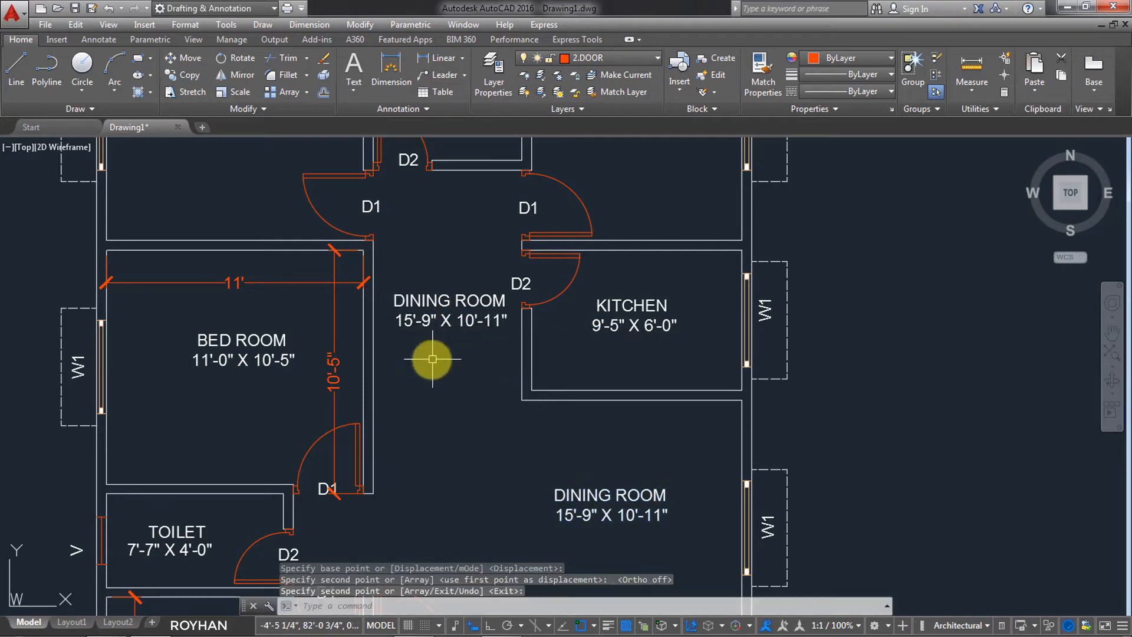
pyautogui.click(389, 73)
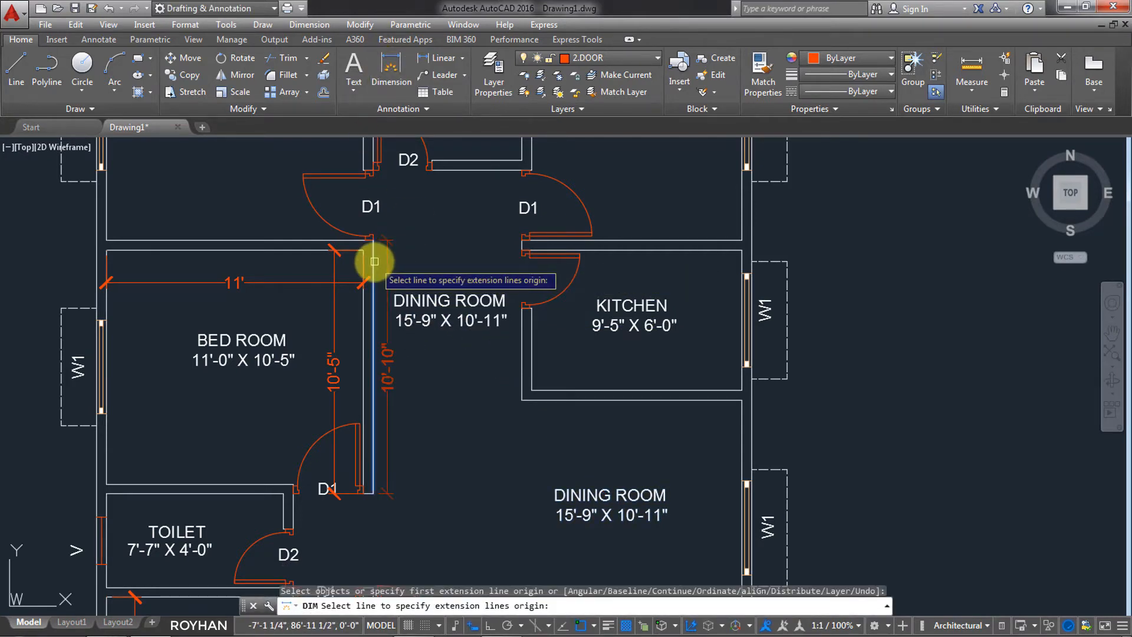
pyautogui.press('Return')
pyautogui.press('Return')
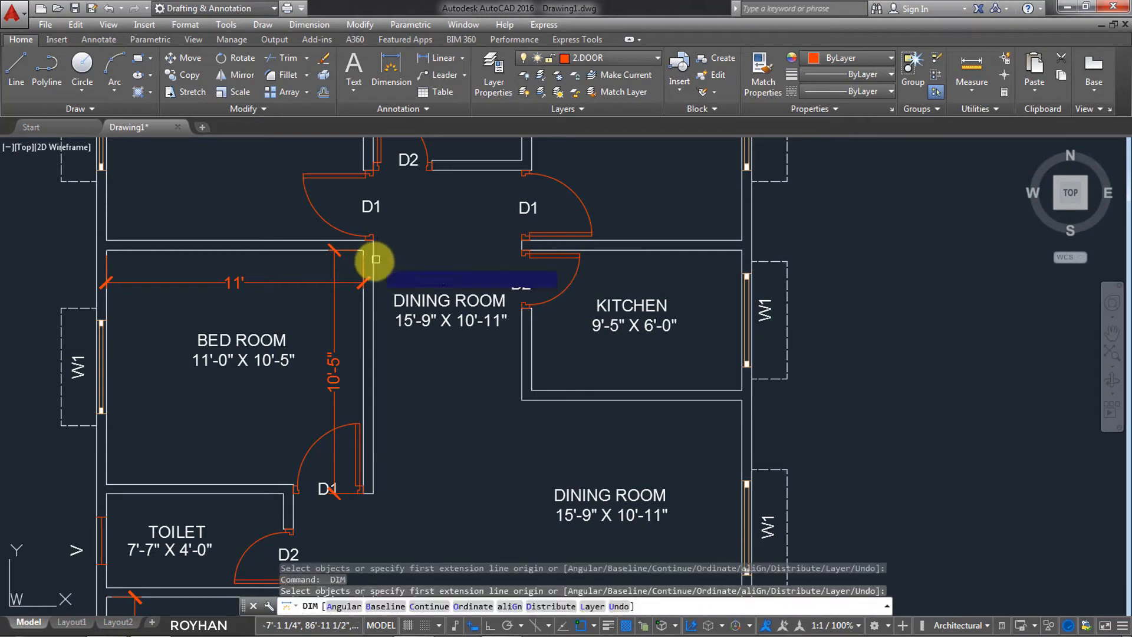
pyautogui.click(375, 259)
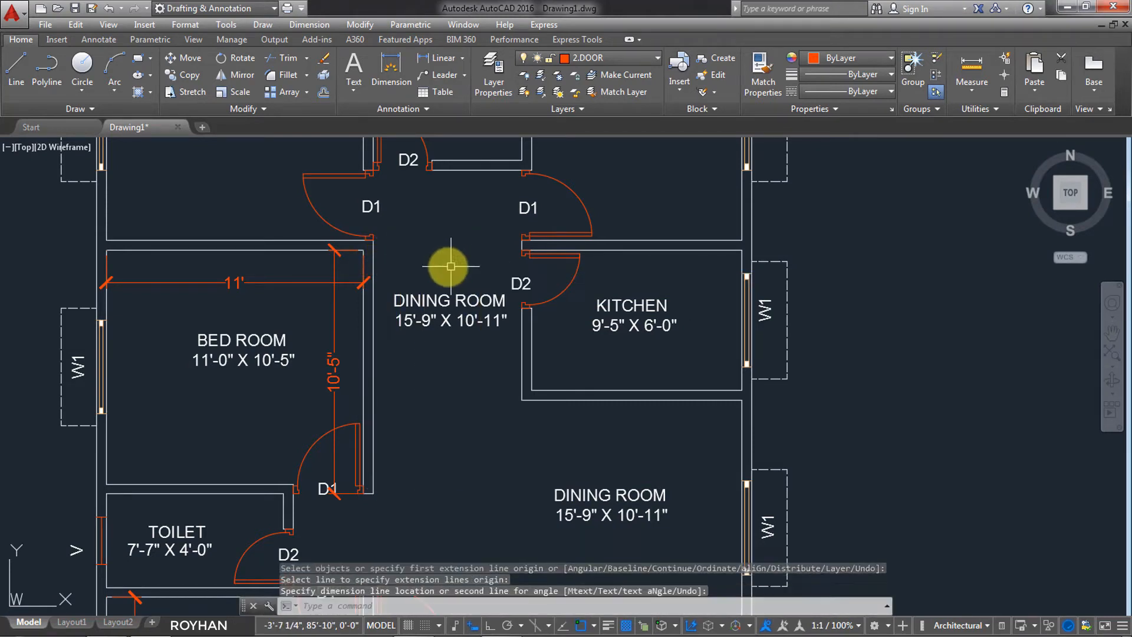
# - Measure the passage's horizontal width from the bedroom wall to the kitchen wall with a temporary dimension, Ortho on
pyautogui.press('Return')
pyautogui.click(374, 260)
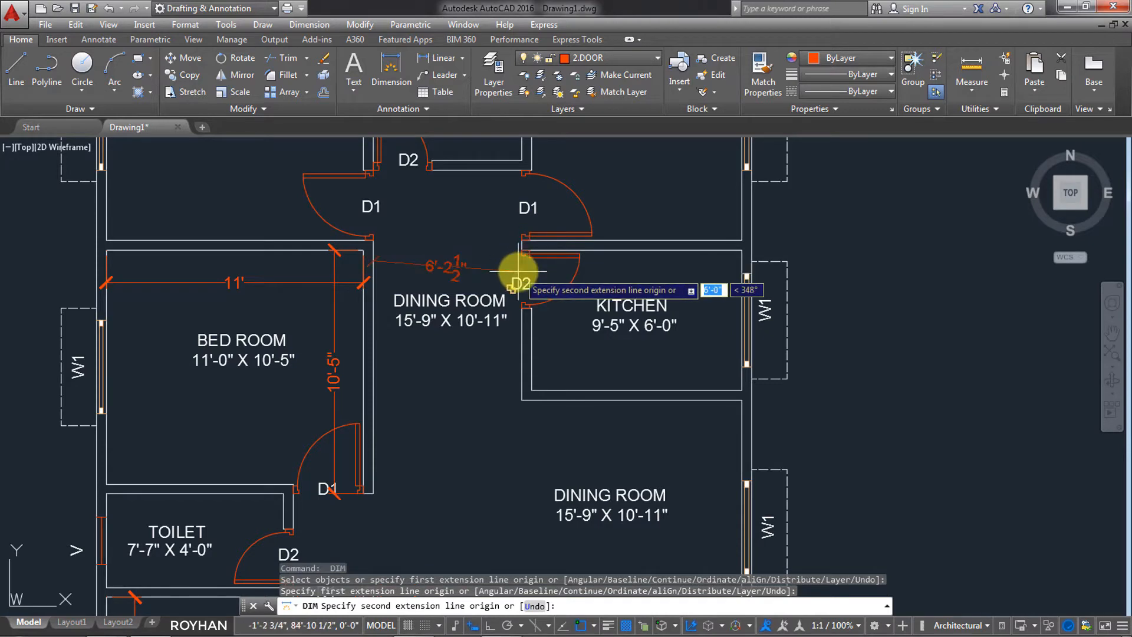
pyautogui.press('F8')
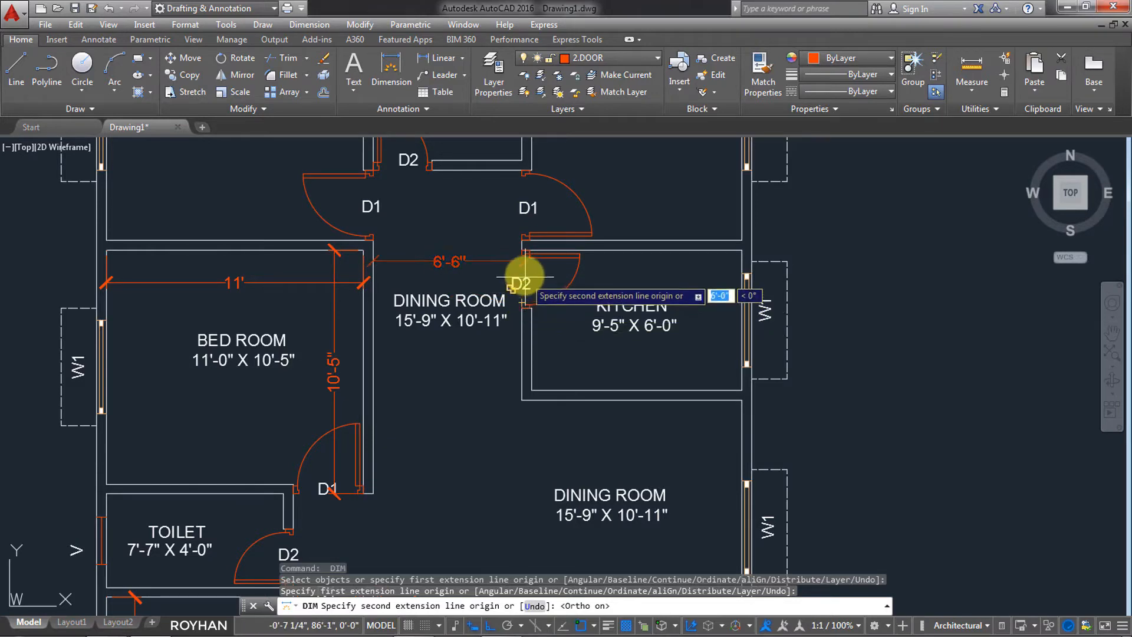
pyautogui.click(522, 261)
pyautogui.press('Escape')
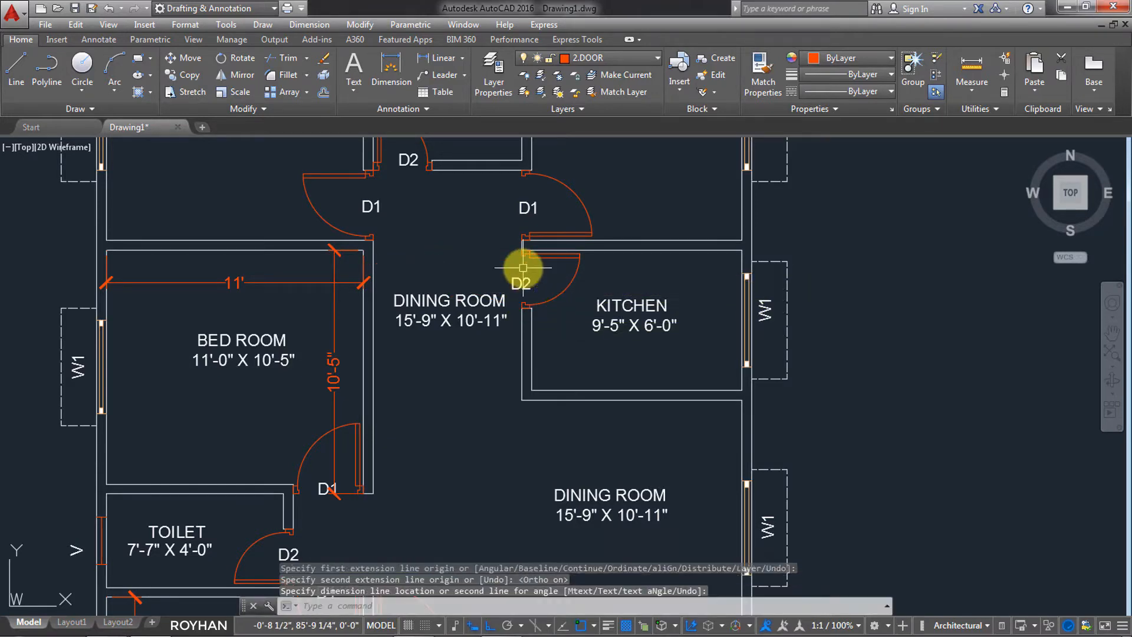
# - Change the copied room name between the bedroom and the kitchen to PASSAGE
pyautogui.doubleClick(464, 301)
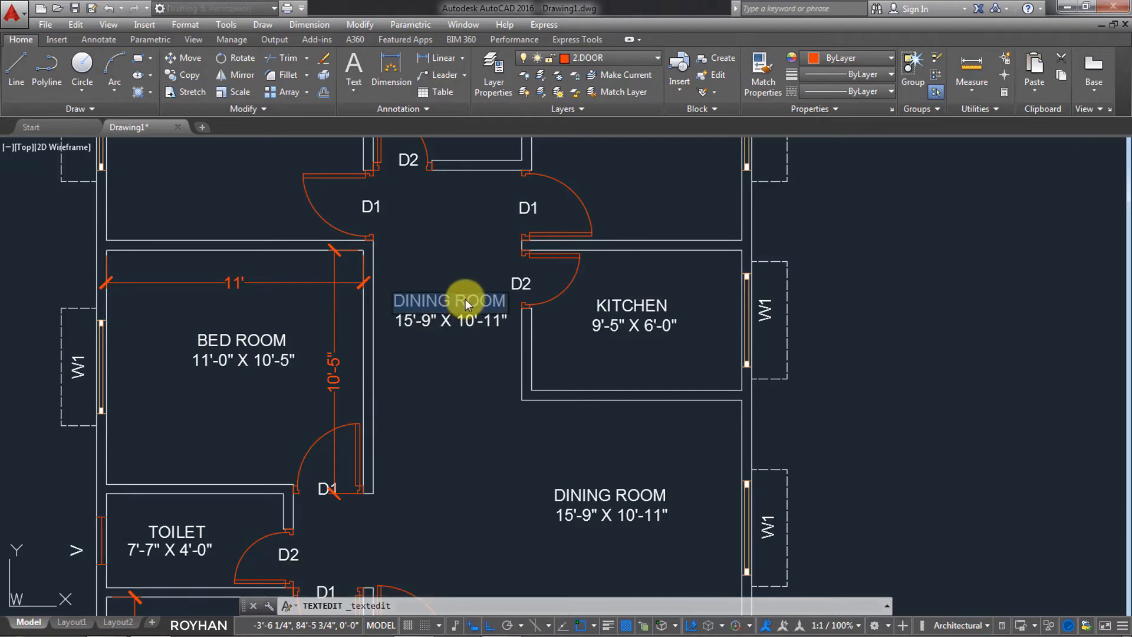
pyautogui.write('PA')
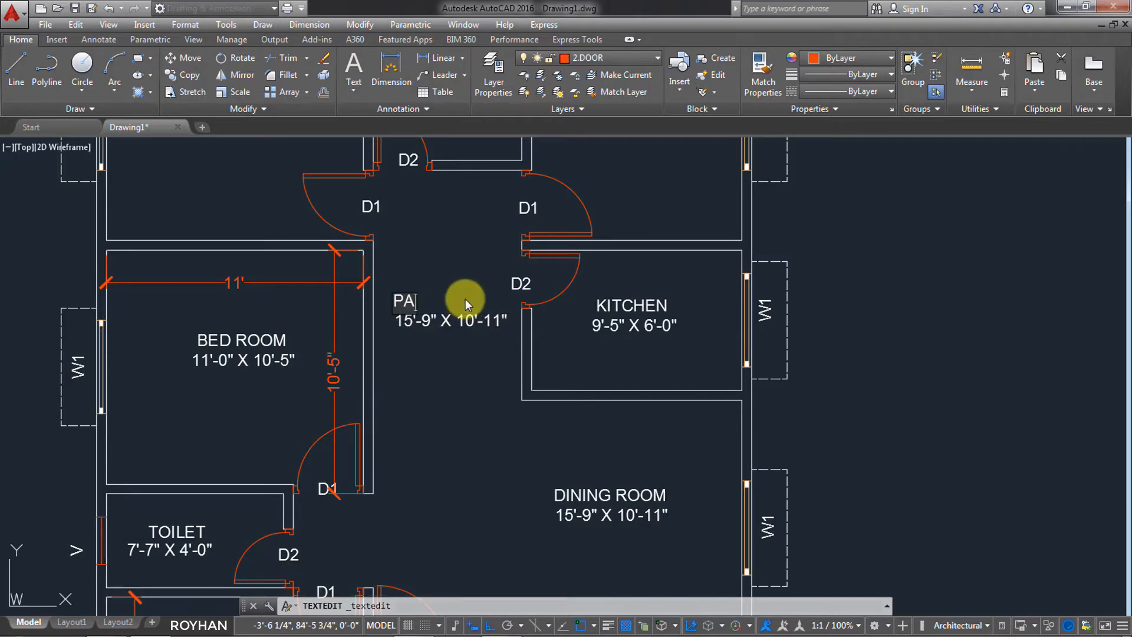
pyautogui.write('SSAGE')
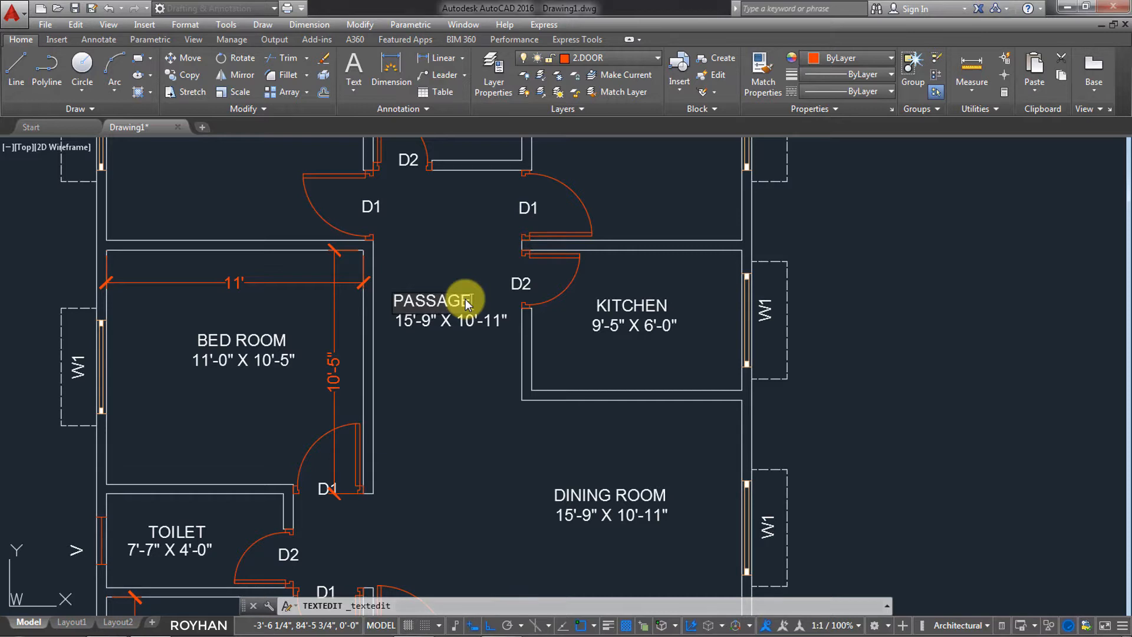
# - Change the size line under the PASSAGE label to 6'-4"
pyautogui.click(469, 326)
pyautogui.click(465, 328)
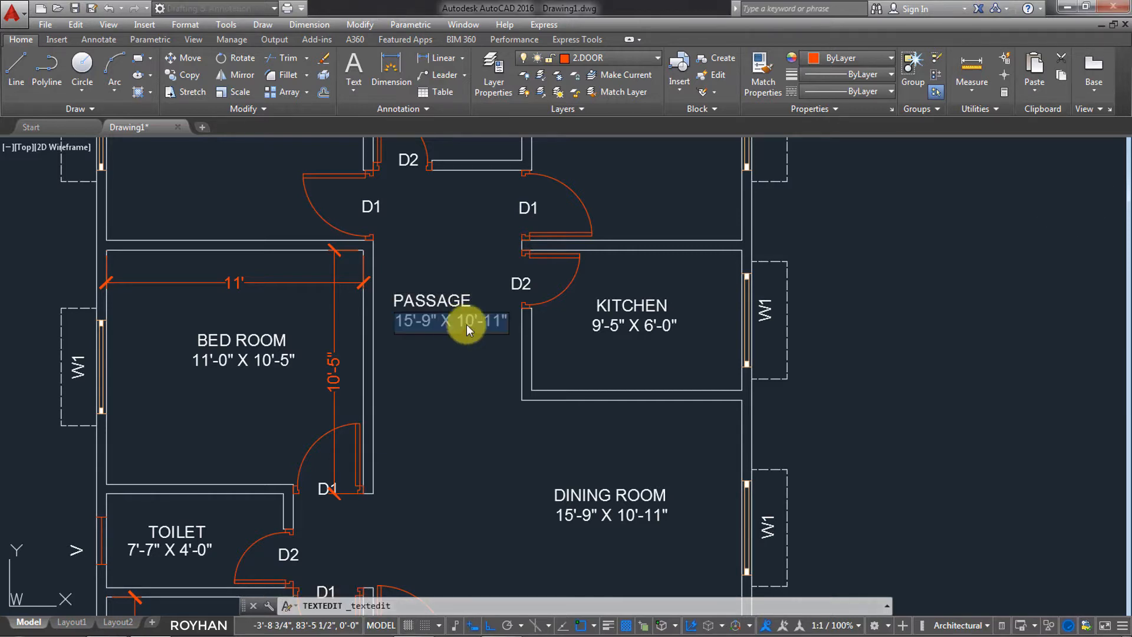
pyautogui.write('6')
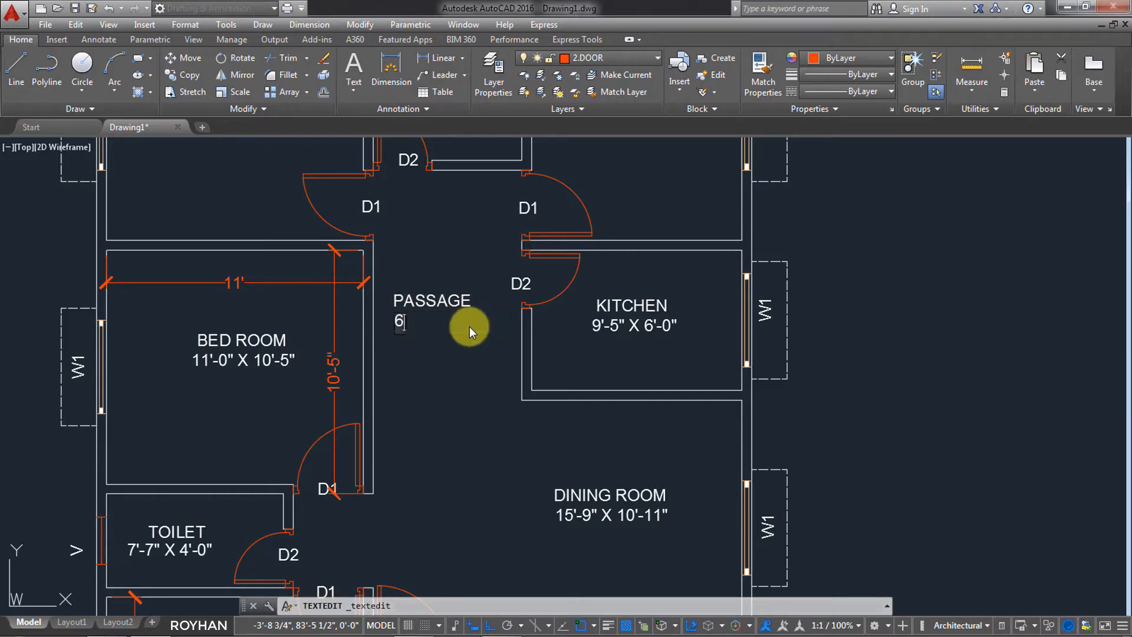
pyautogui.write('\'-4"')
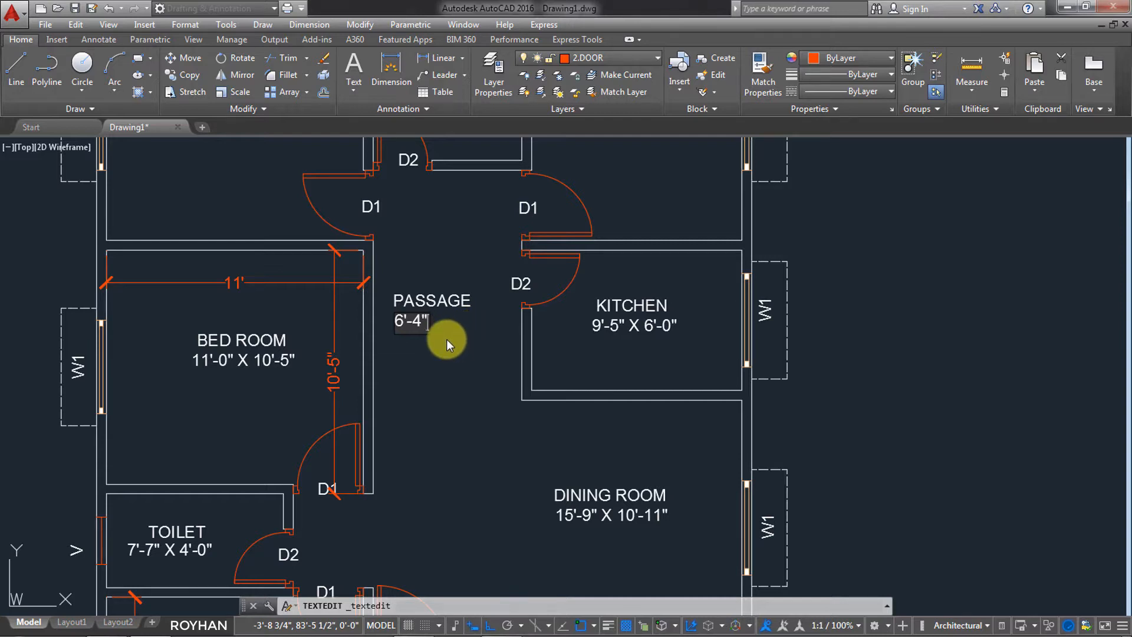
pyautogui.press('Return')
# - Delete the size text line under the PASSAGE label
pyautogui.click(416, 322)
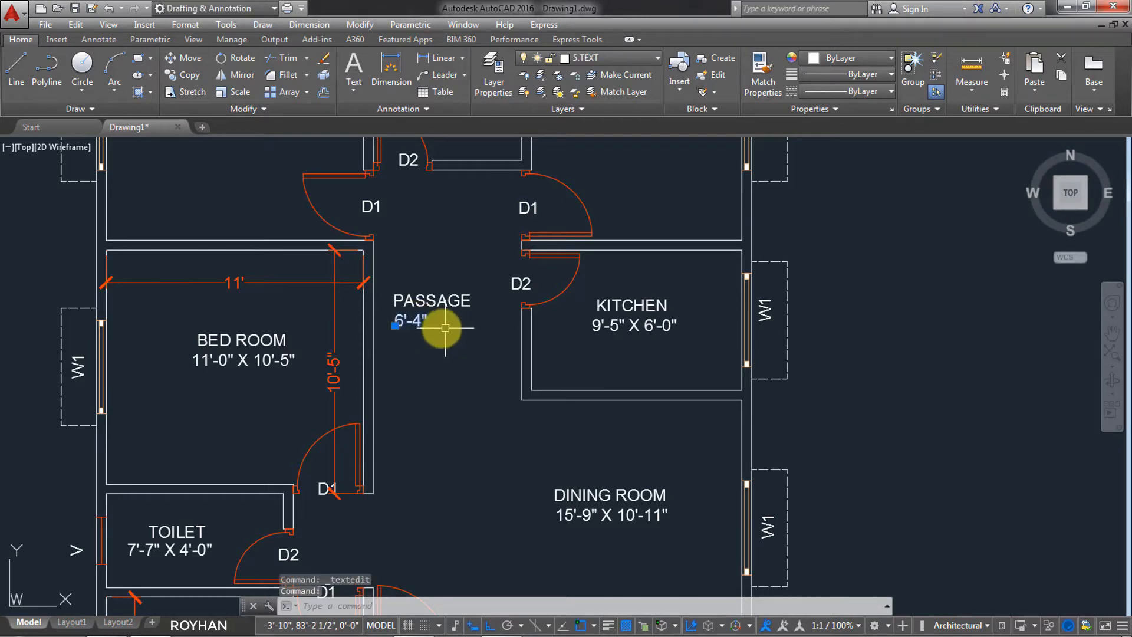
pyautogui.press('Delete')
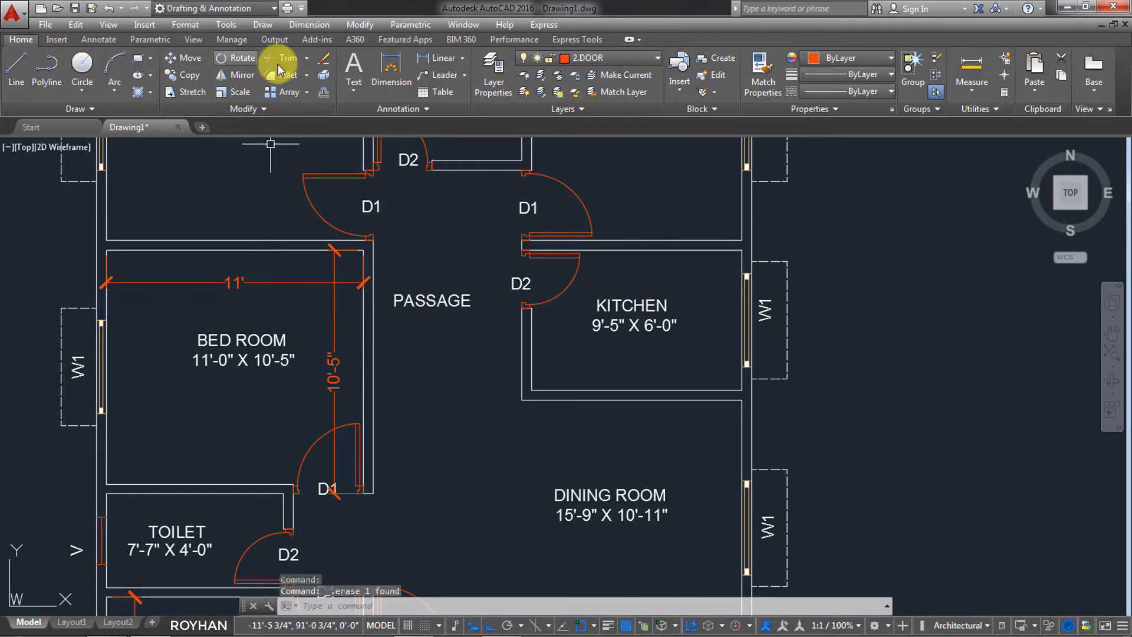
pyautogui.click(391, 74)
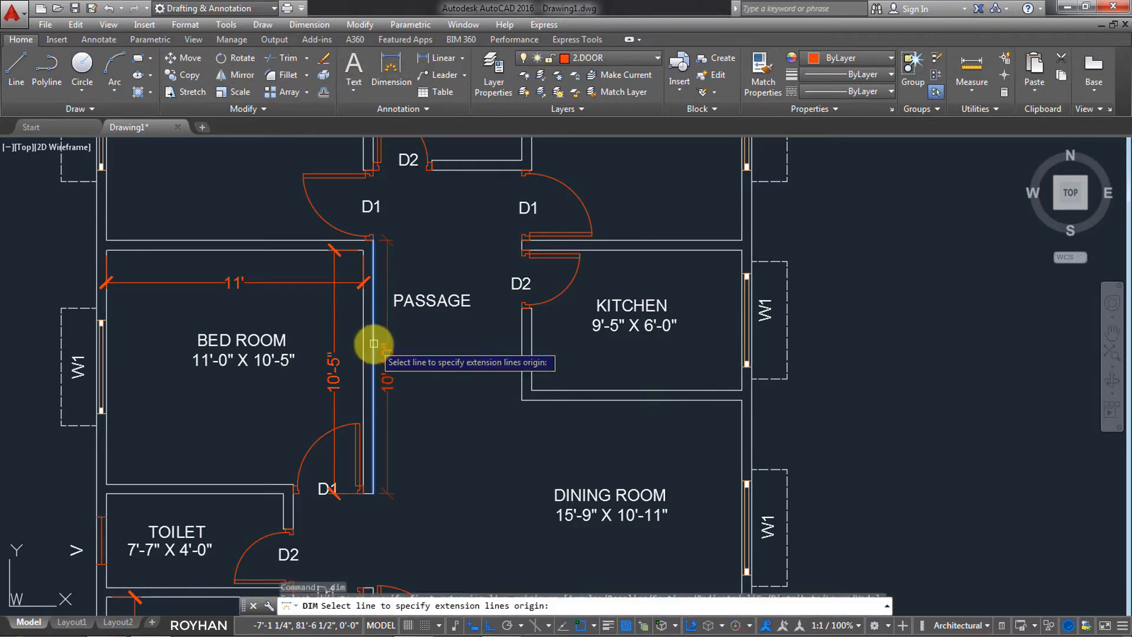
pyautogui.press('Return')
pyautogui.press('Return')
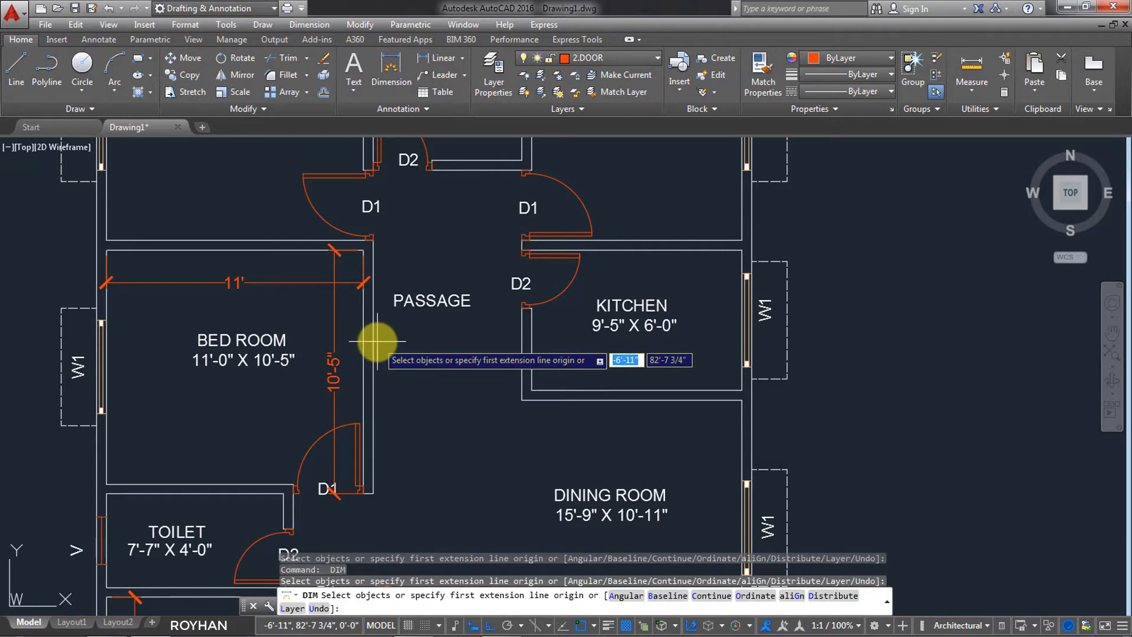
pyautogui.click(372, 341)
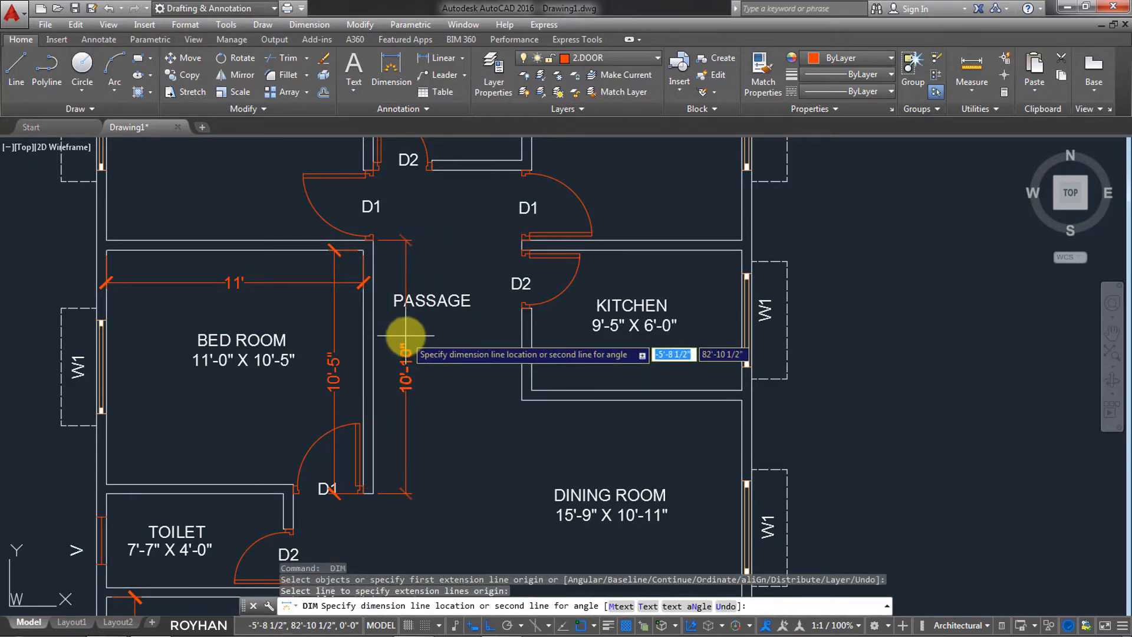
pyautogui.press('Escape')
# - Dimension the passage's horizontal width from the bedroom wall to the kitchen wall, placing the dimension line just below the PASSAGE label
pyautogui.press('Return')
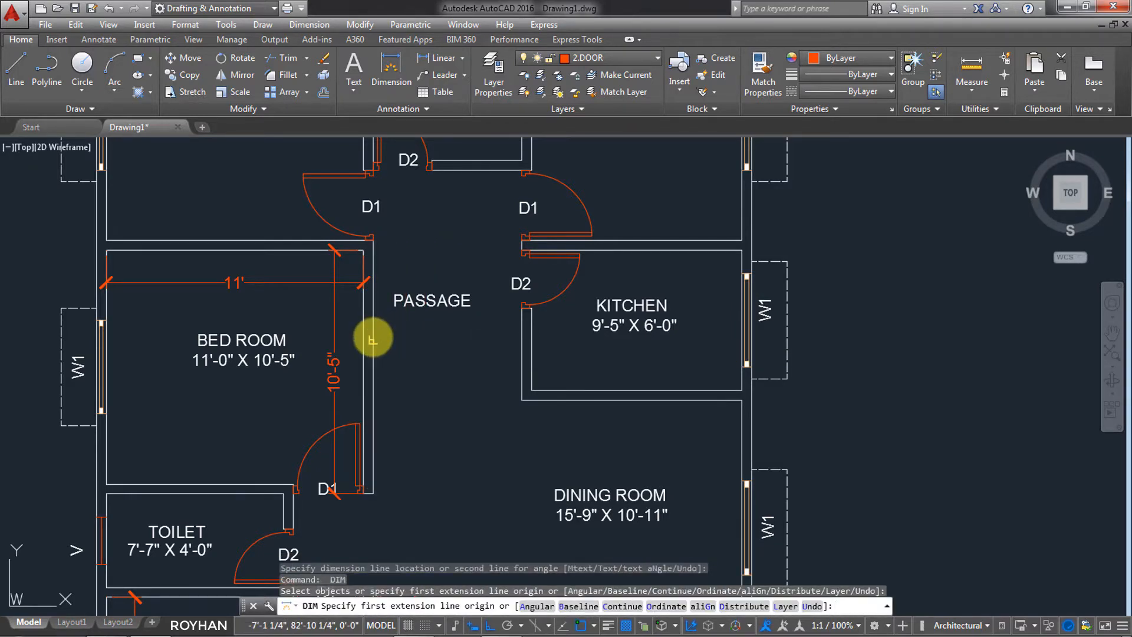
pyautogui.click(372, 341)
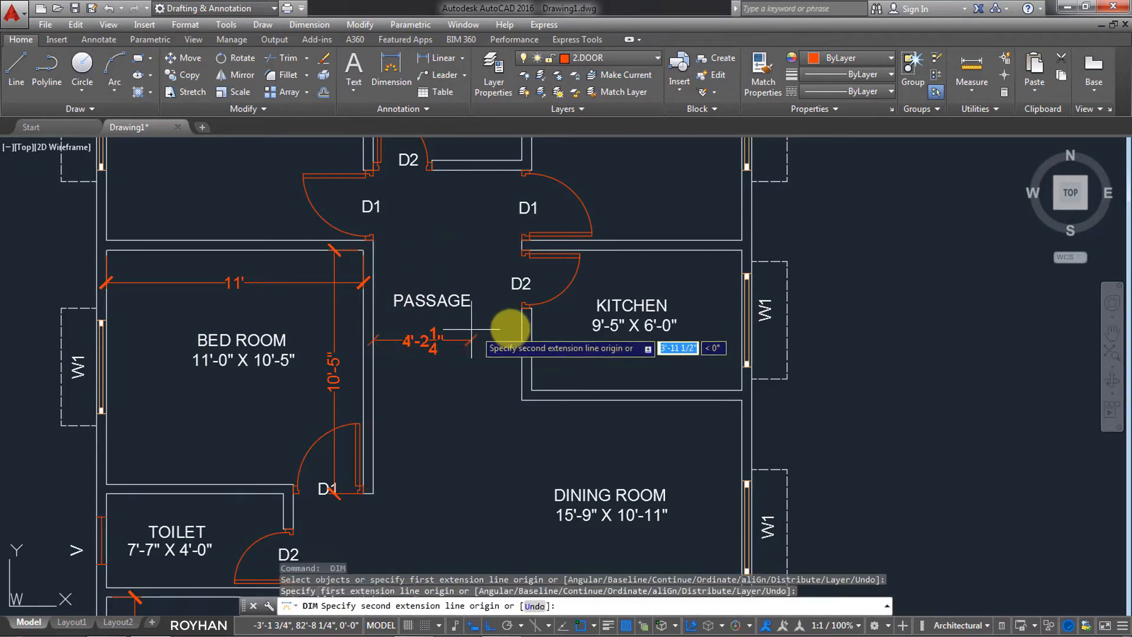
pyautogui.click(521, 341)
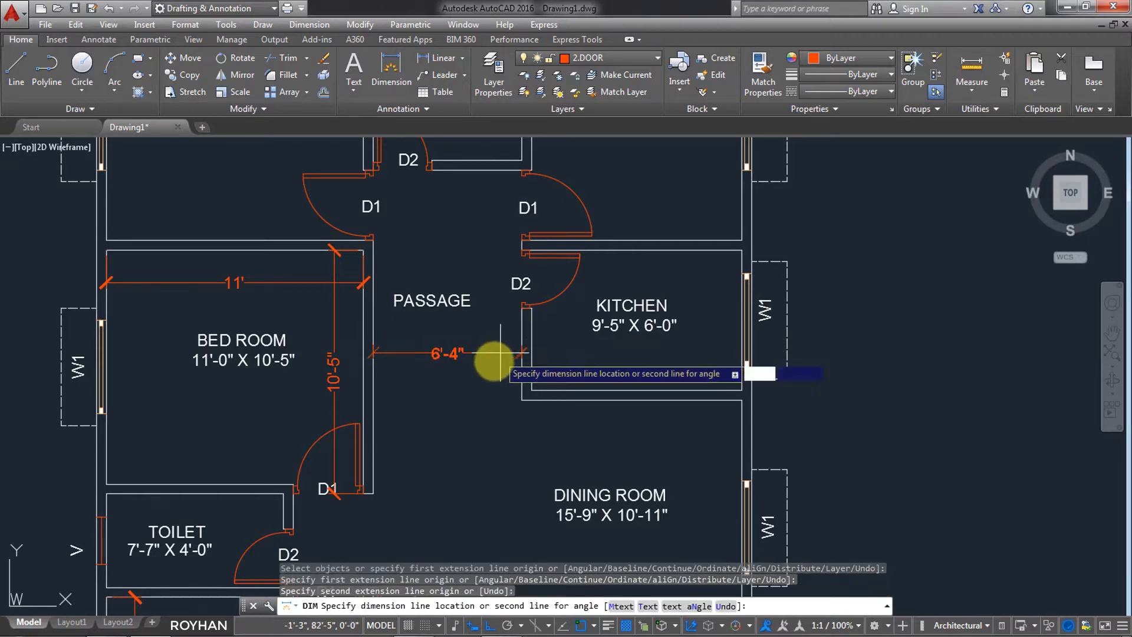
pyautogui.click(491, 321)
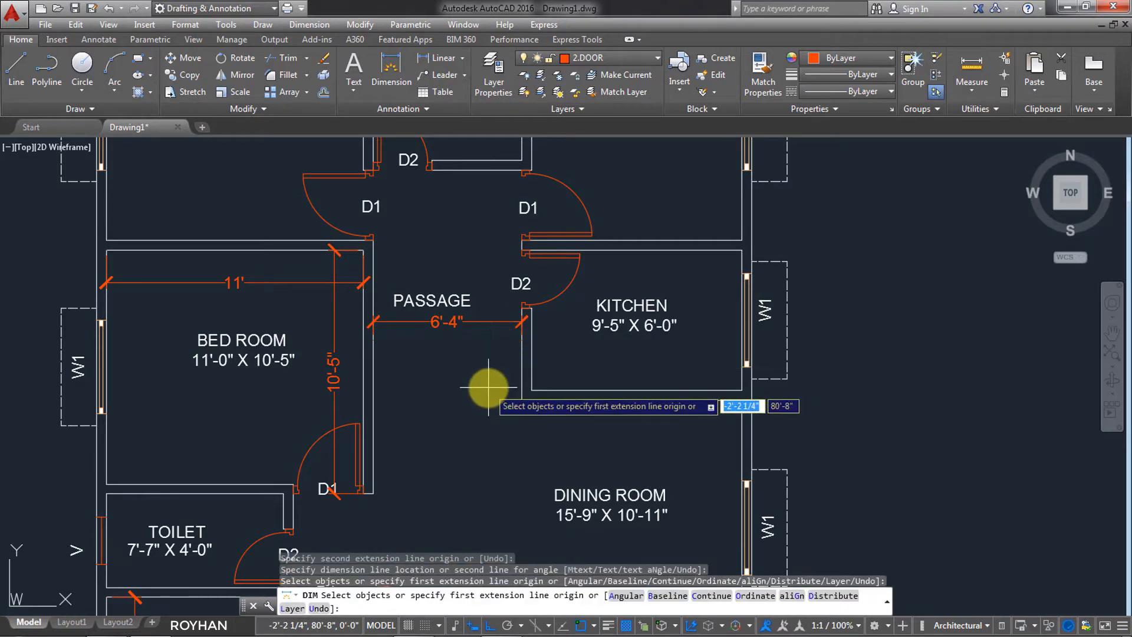
pyautogui.press('Escape')
# - Delete the horizontal and vertical dimensions inside the middle bedroom
pyautogui.scroll(-5, 497, 417)
pyautogui.moveTo(462, 429)
pyautogui.mouseDown(button='middle')
pyautogui.moveTo(556, 392)
pyautogui.moveTo(539, 347)
pyautogui.mouseUp(button='middle')
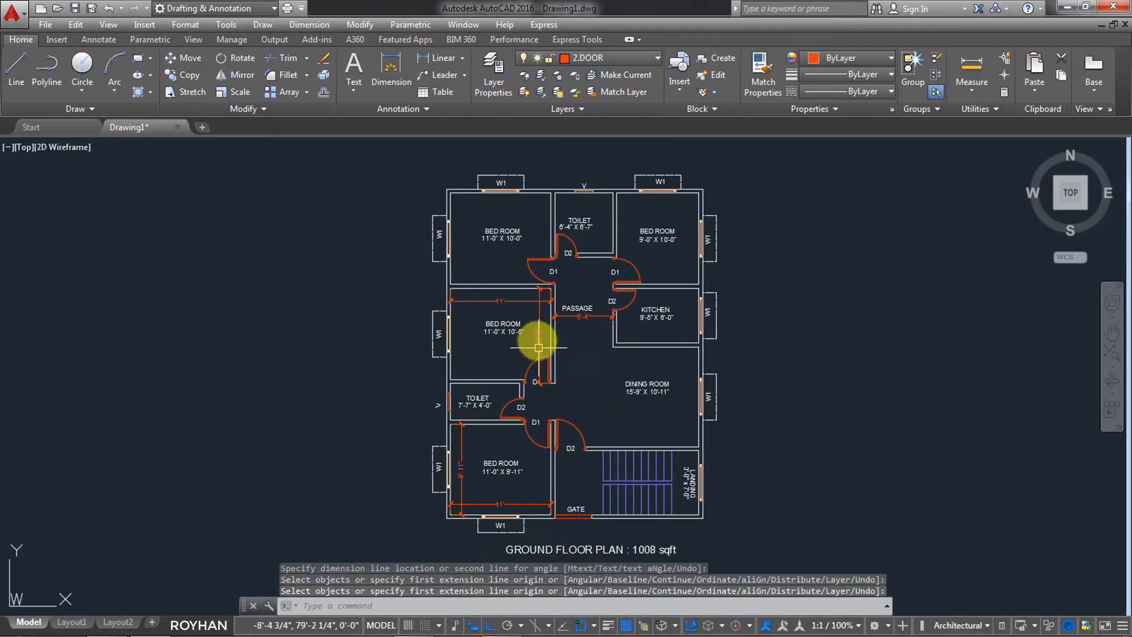
pyautogui.press('Escape')
pyautogui.click(536, 299)
pyautogui.scroll(5, 540, 315)
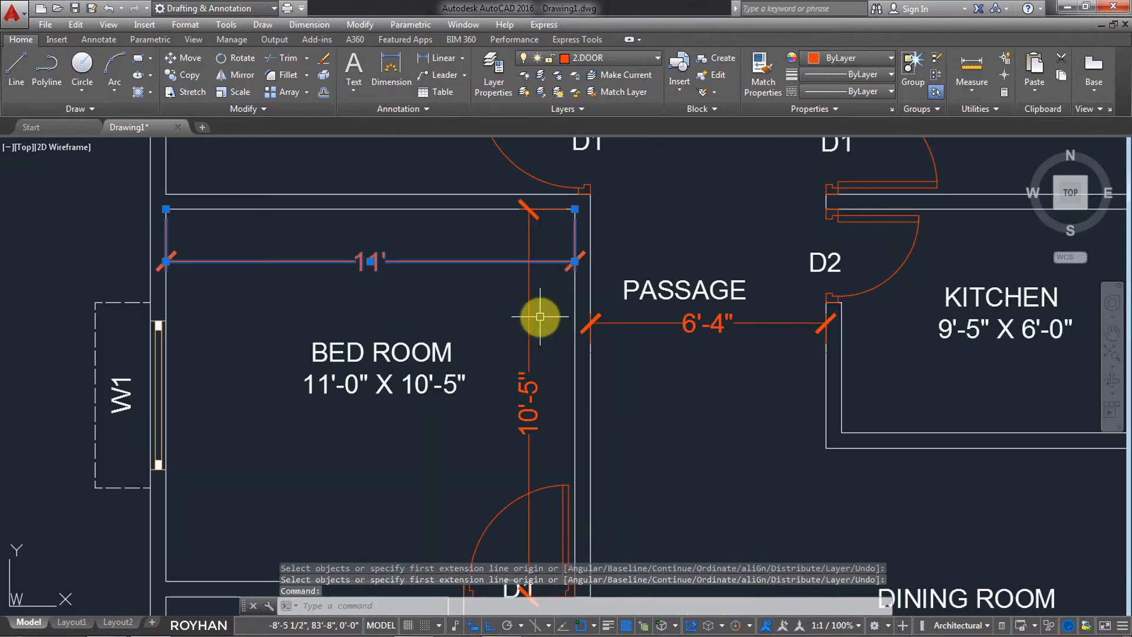
pyautogui.click(542, 304)
pyautogui.click(475, 242)
pyautogui.press('Delete')
# - Delete the horizontal and vertical dimensions inside the lowest bedroom
pyautogui.scroll(-6, 581, 270)
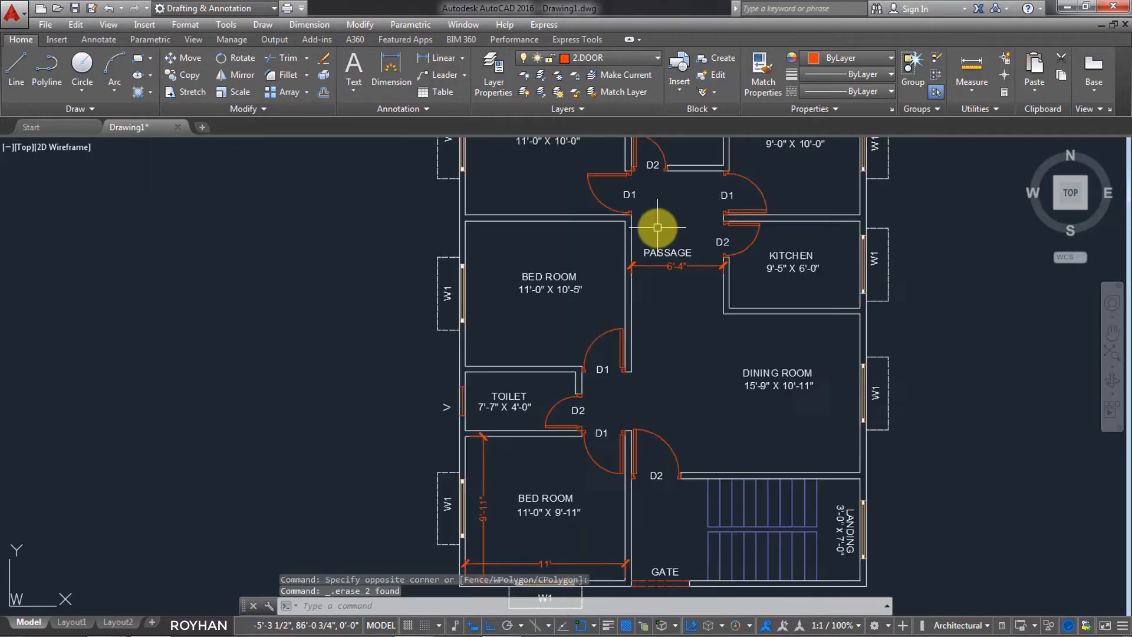
pyautogui.scroll(4, 587, 392)
pyautogui.click(506, 515)
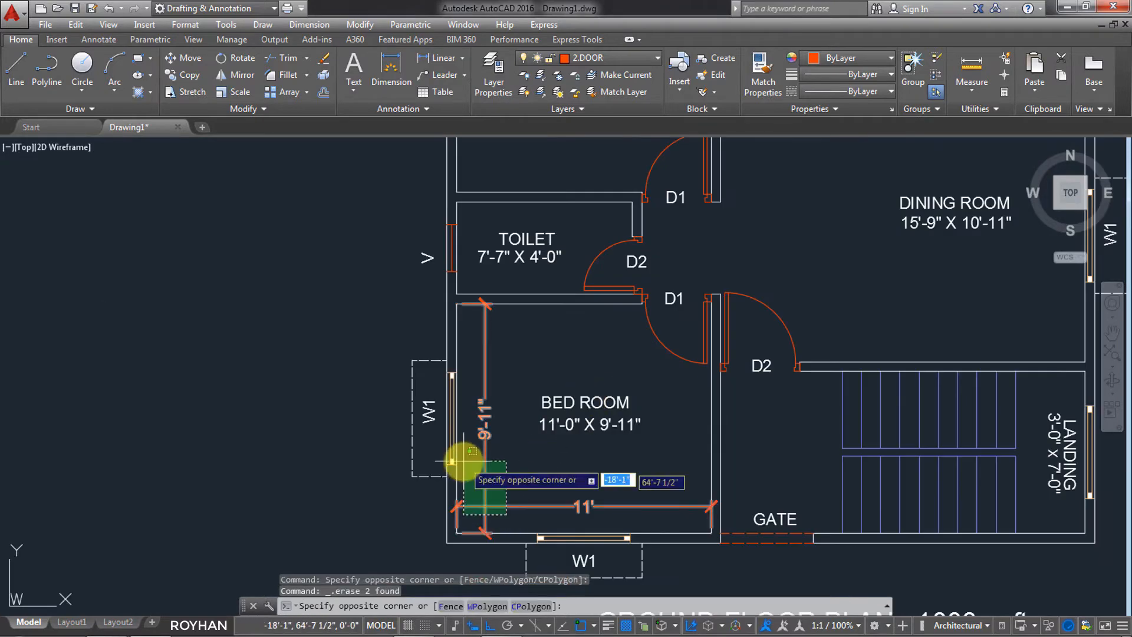
pyautogui.click(476, 460)
pyautogui.press('Delete')
pyautogui.scroll(-5, 480, 442)
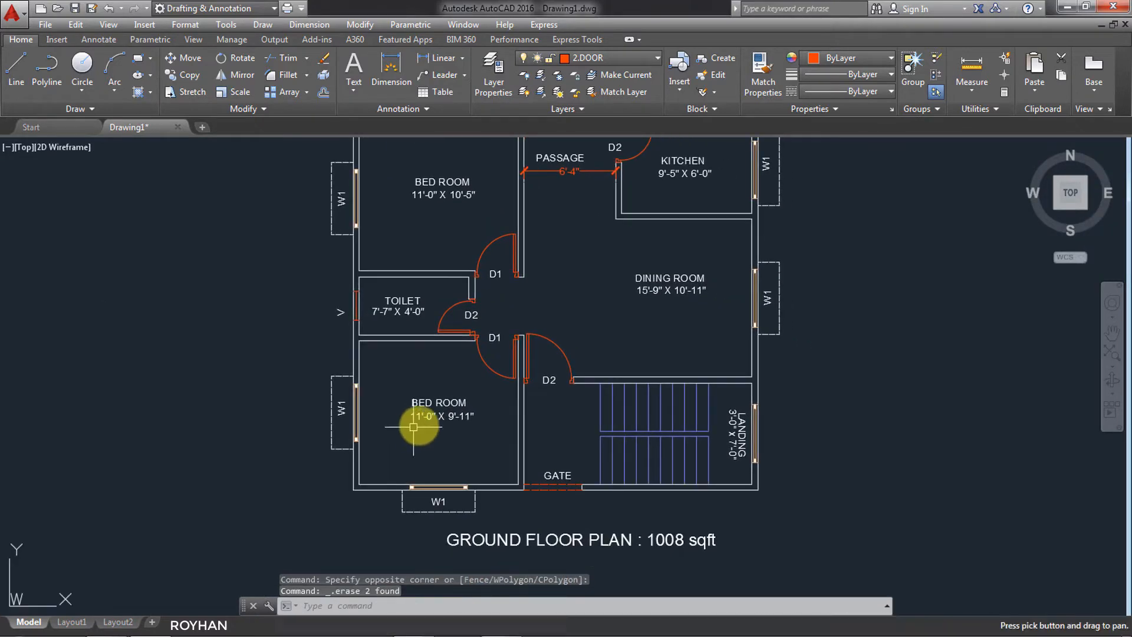
pyautogui.moveTo(583, 293); pyautogui.dragTo(533, 374, button='middle')
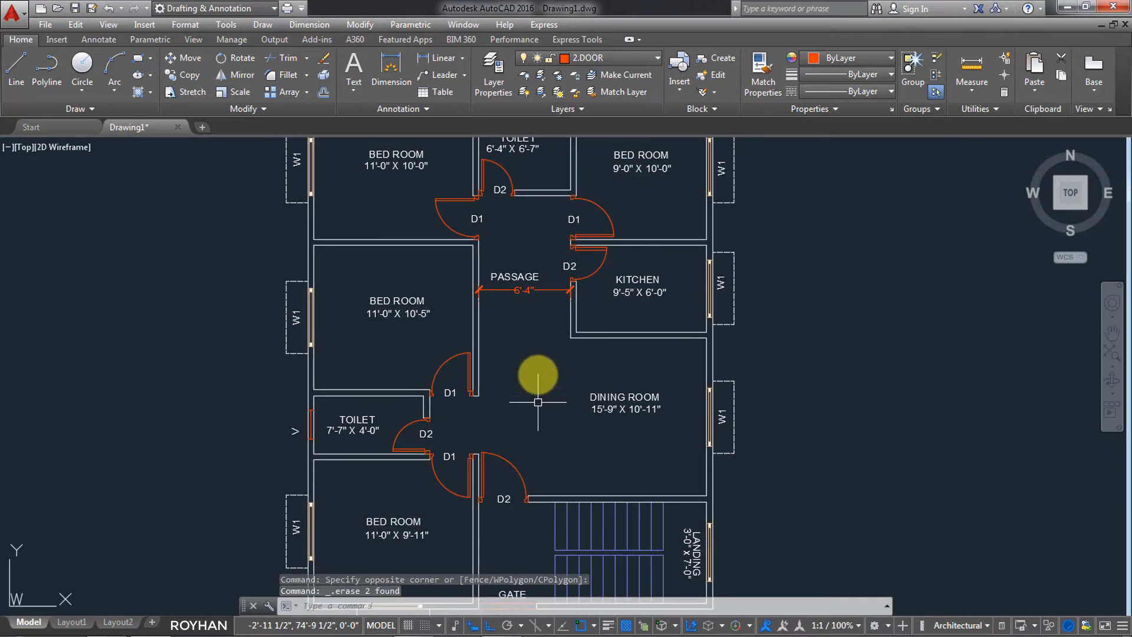
pyautogui.click(534, 287)
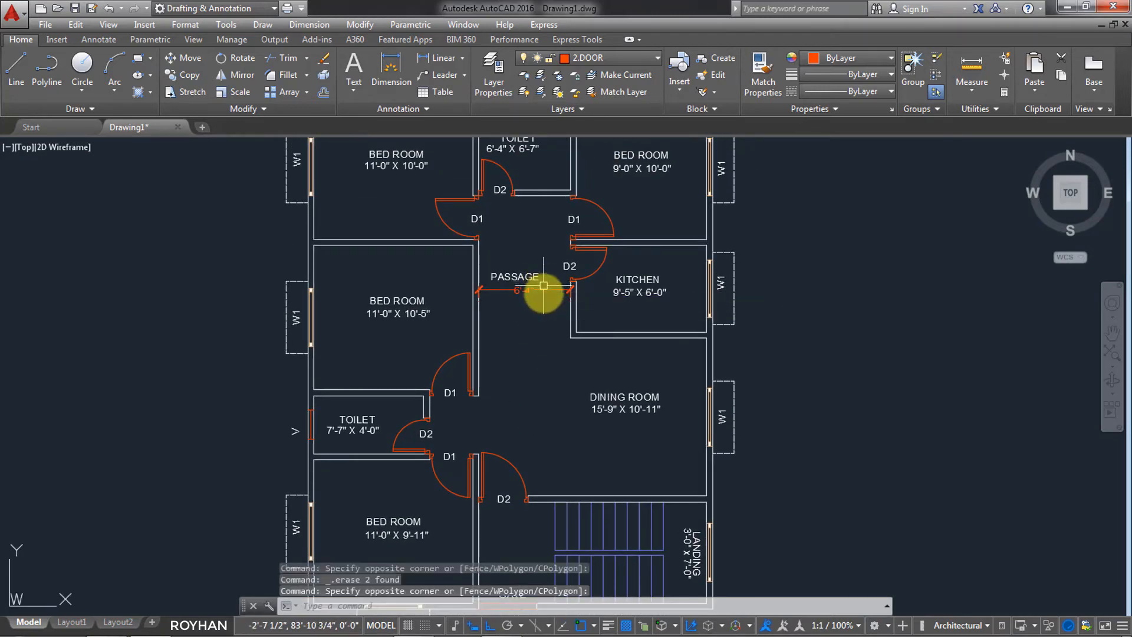
pyautogui.click(531, 288)
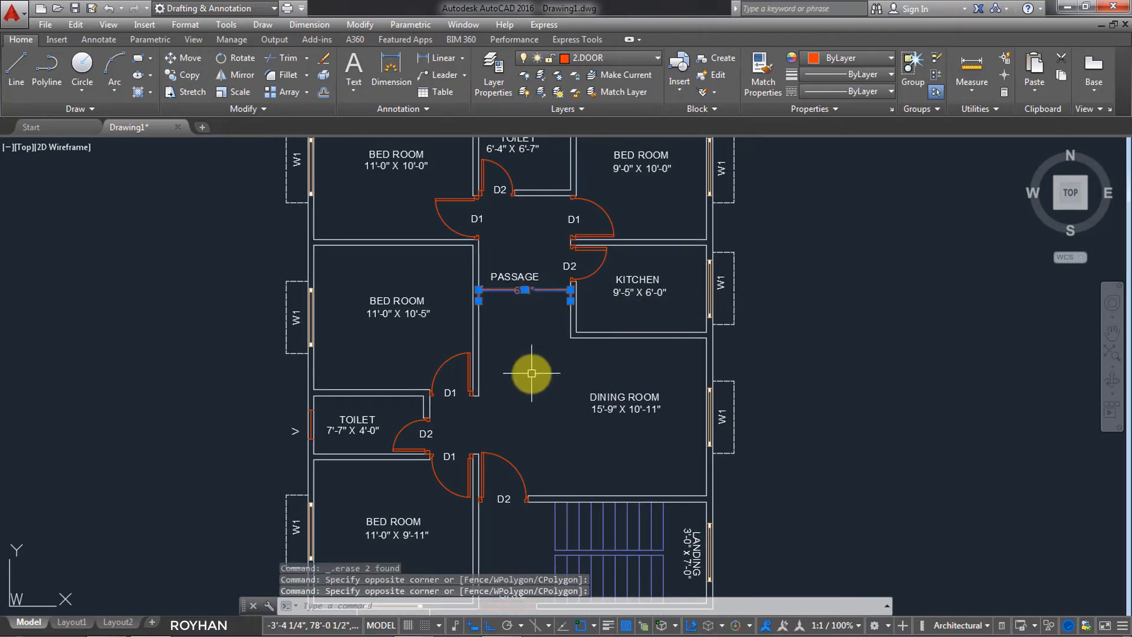
pyautogui.moveTo(531, 375); pyautogui.dragTo(506, 273, button='middle')
pyautogui.click(500, 480)
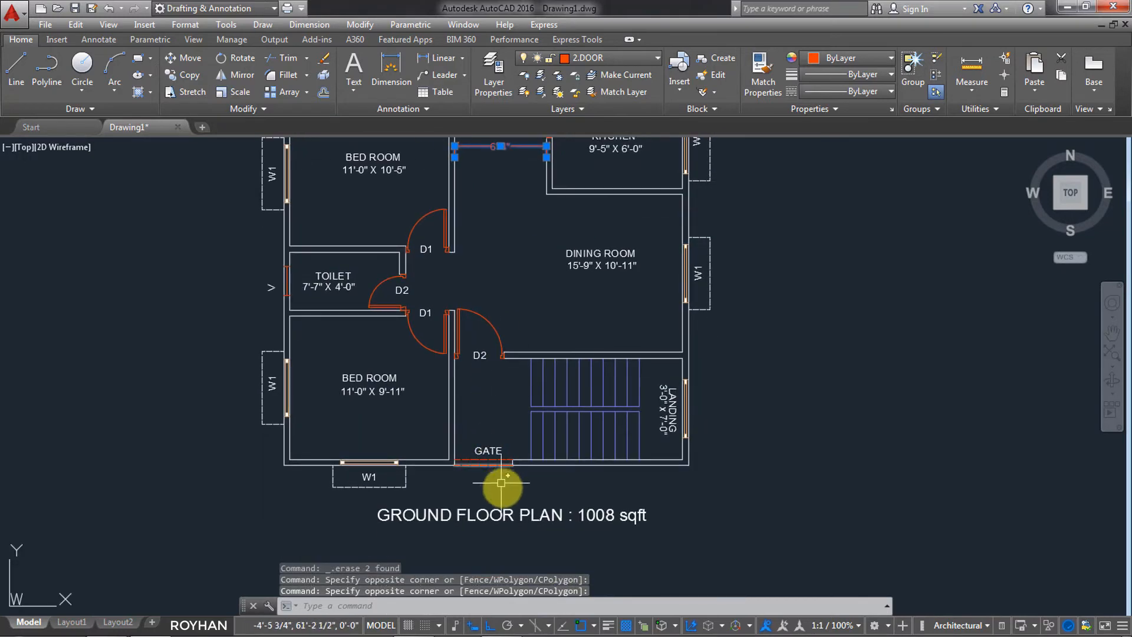
pyautogui.click(468, 460)
pyautogui.click(587, 58)
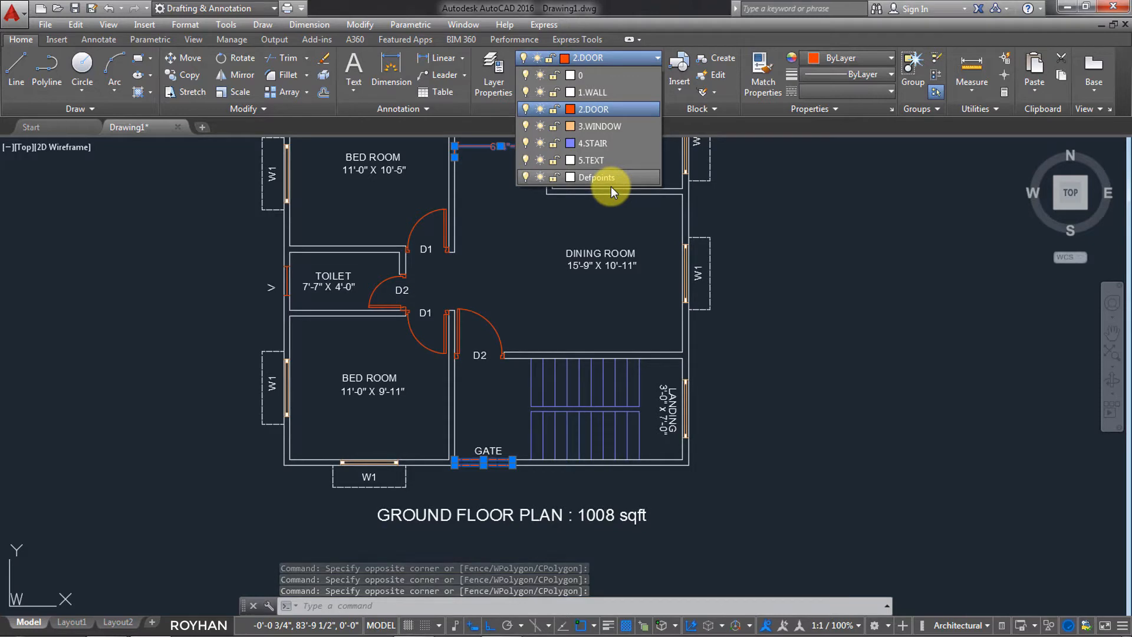
pyautogui.click(550, 254)
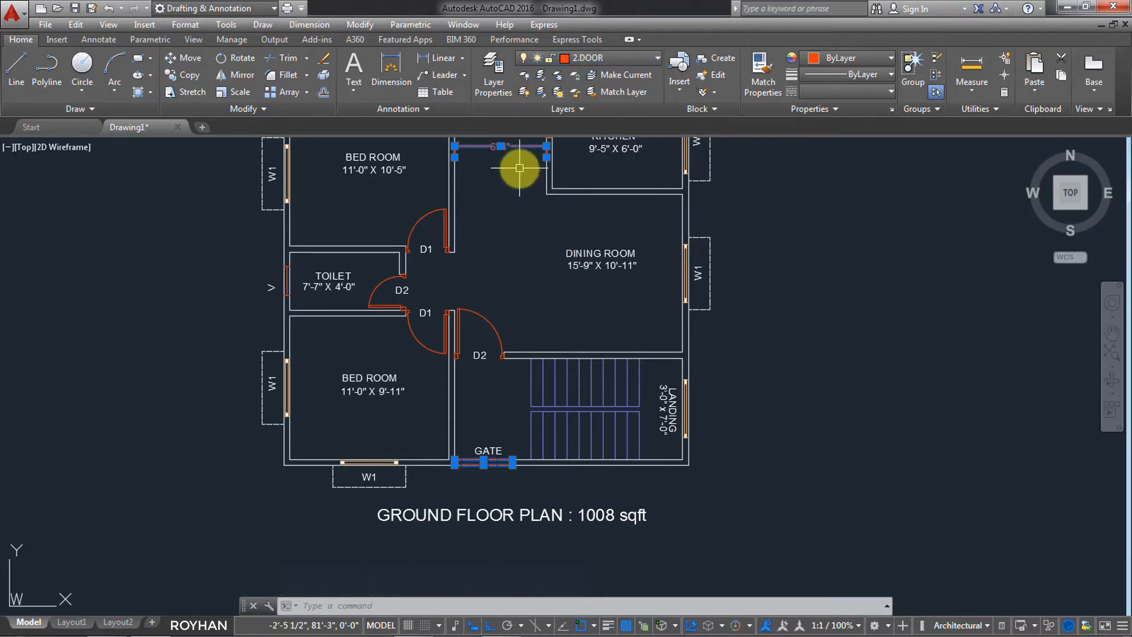
pyautogui.click(584, 57)
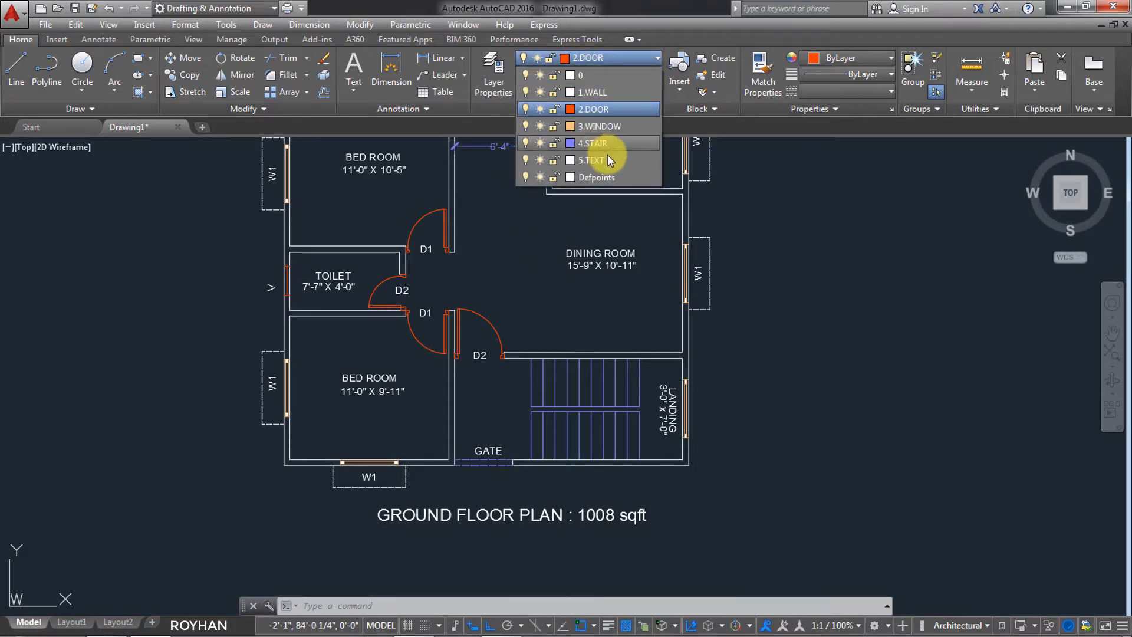
pyautogui.click(556, 189)
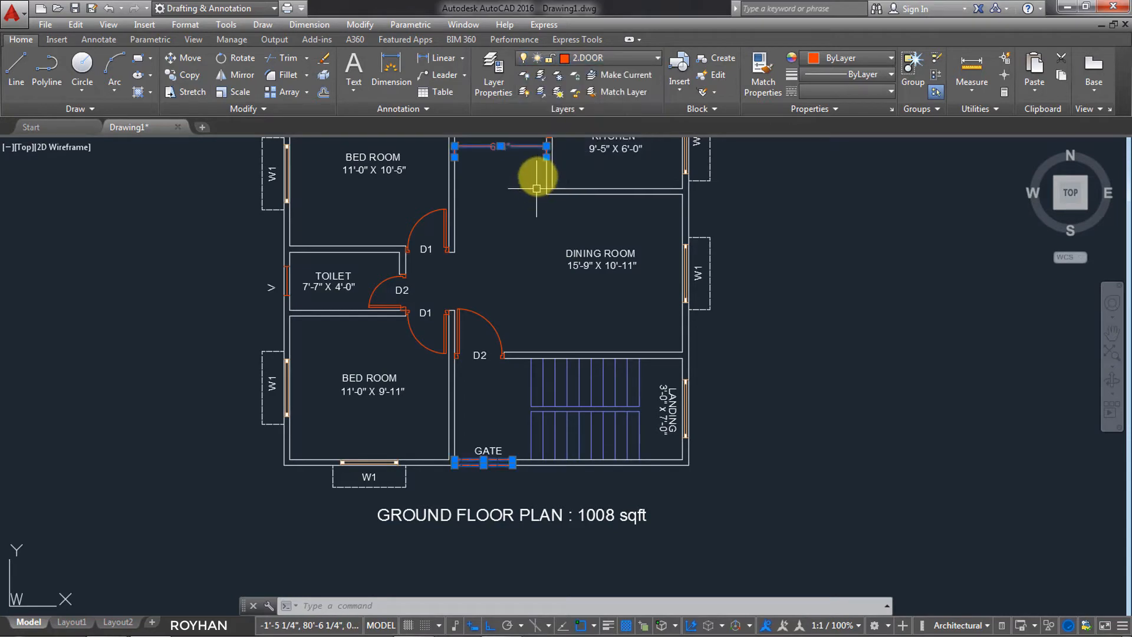
pyautogui.press('Escape')
# - Move the passage width dimension to the 5.TEXT layer
pyautogui.click(530, 147)
pyautogui.click(584, 58)
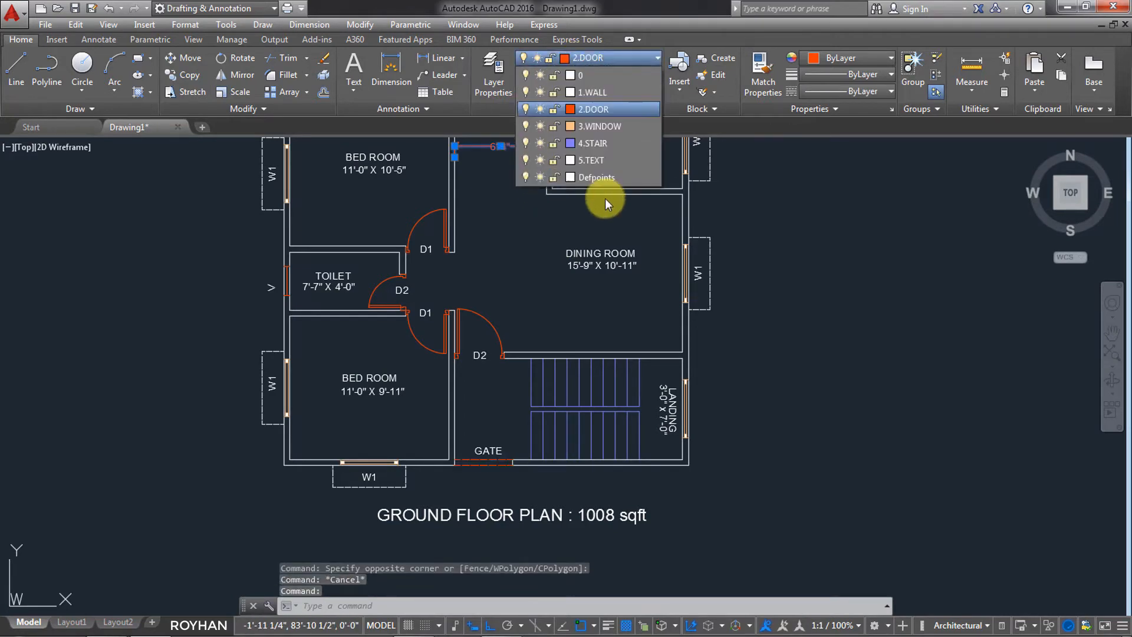
pyautogui.click(596, 157)
pyautogui.press('Escape')
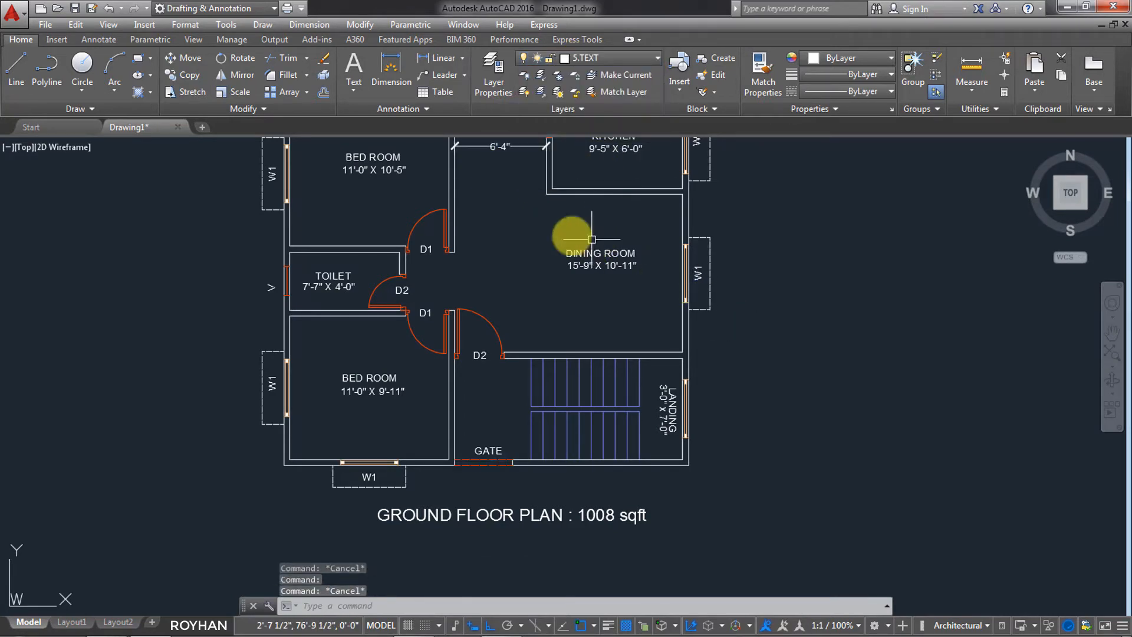
# - Copy the entire ground floor plan with its title horizontally about 42'-4" to the right, with Ortho on
pyautogui.moveTo(561, 235)
pyautogui.mouseDown(button='middle')
pyautogui.moveTo(462, 360)
pyautogui.moveTo(499, 361)
pyautogui.moveTo(444, 369)
pyautogui.mouseUp(button='middle')
pyautogui.scroll(-2, 486, 361)
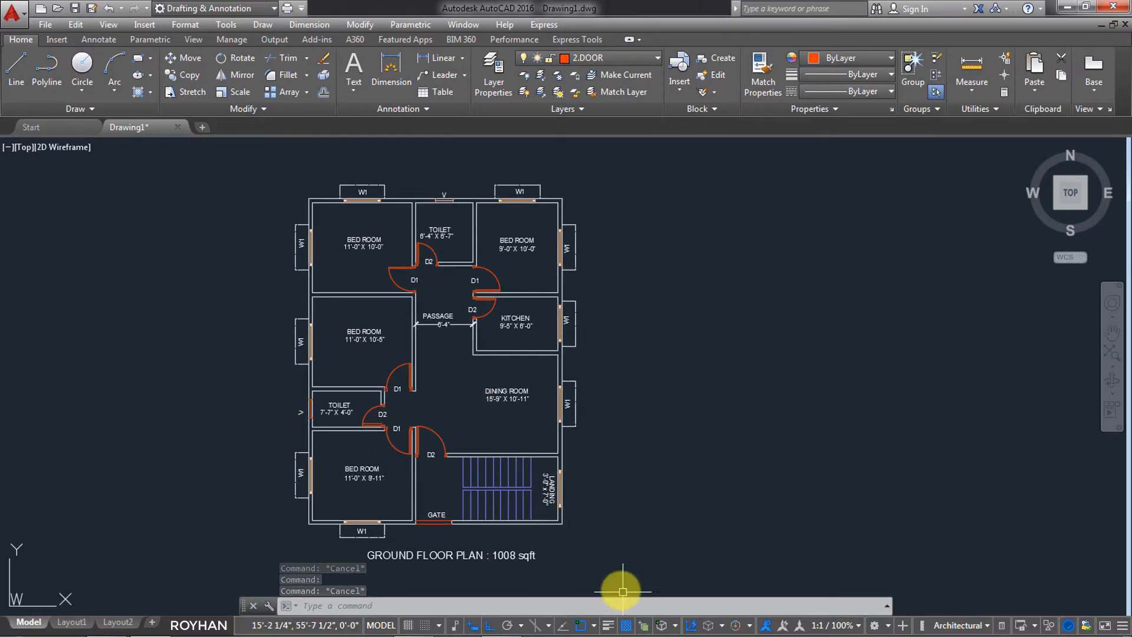
pyautogui.click(605, 561)
pyautogui.click(189, 151)
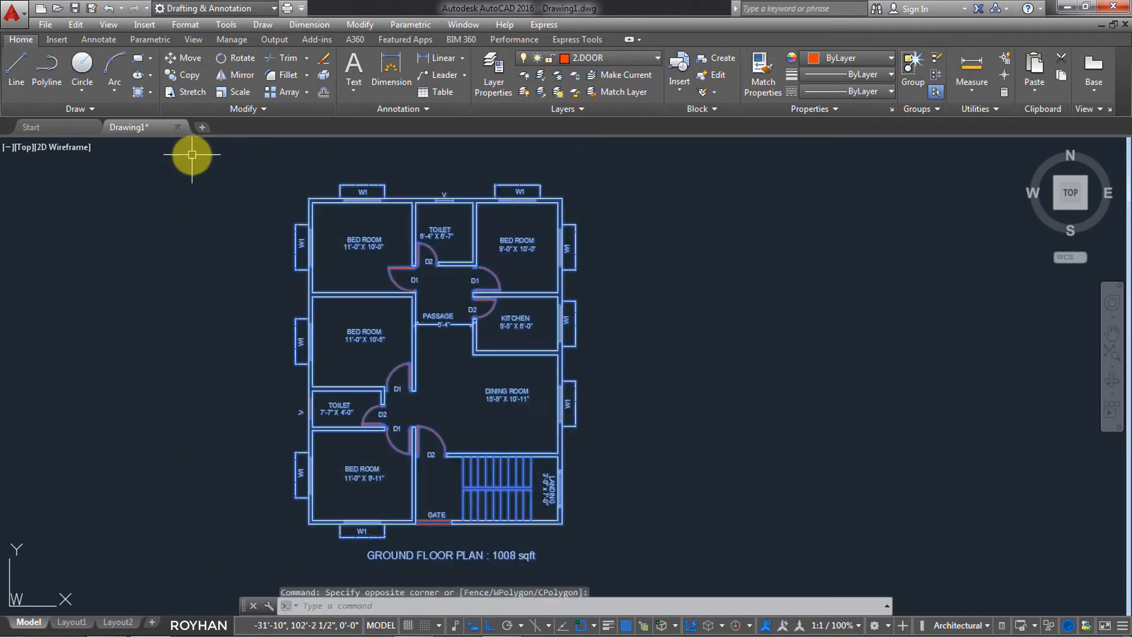
pyautogui.write('C')
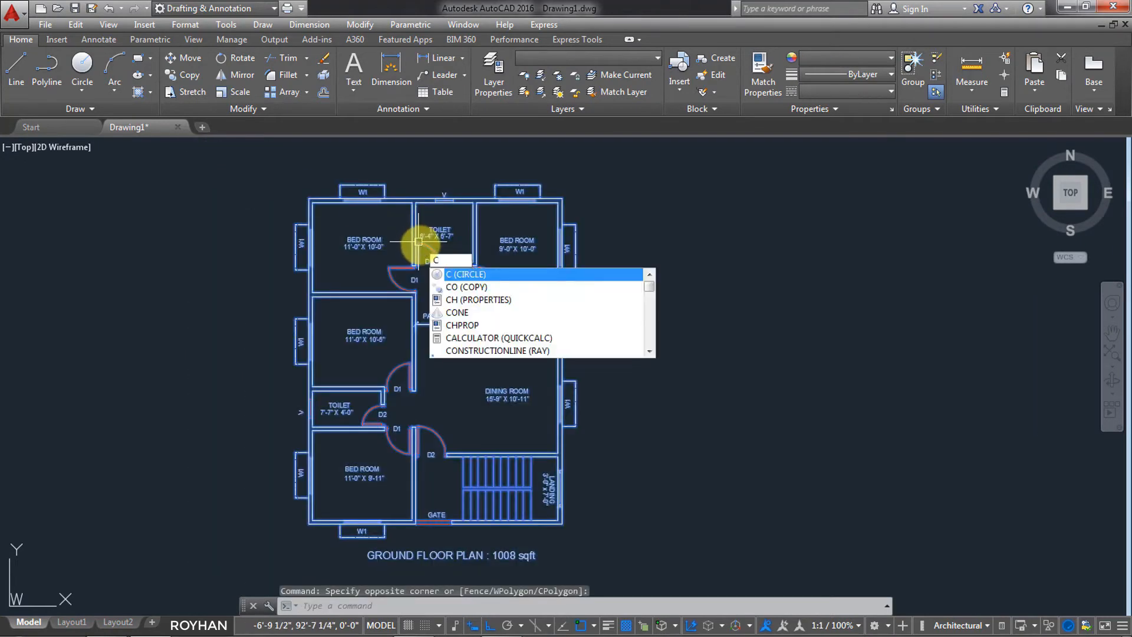
pyautogui.write('O')
pyautogui.press('Return')
pyautogui.click(445, 367)
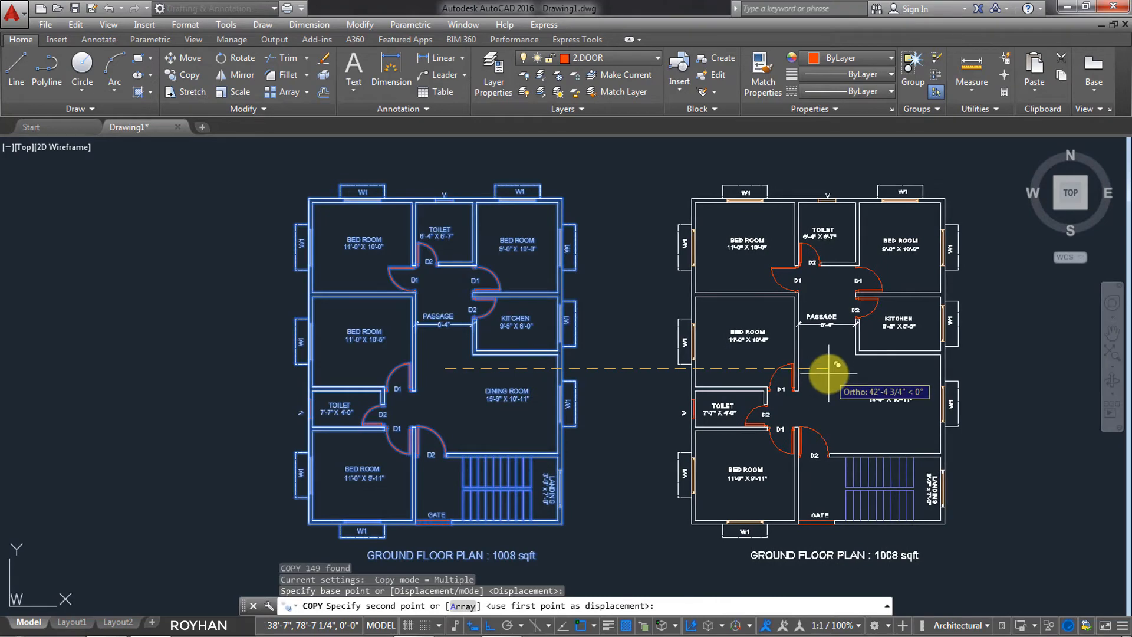
pyautogui.click(829, 368)
pyautogui.press('Return')
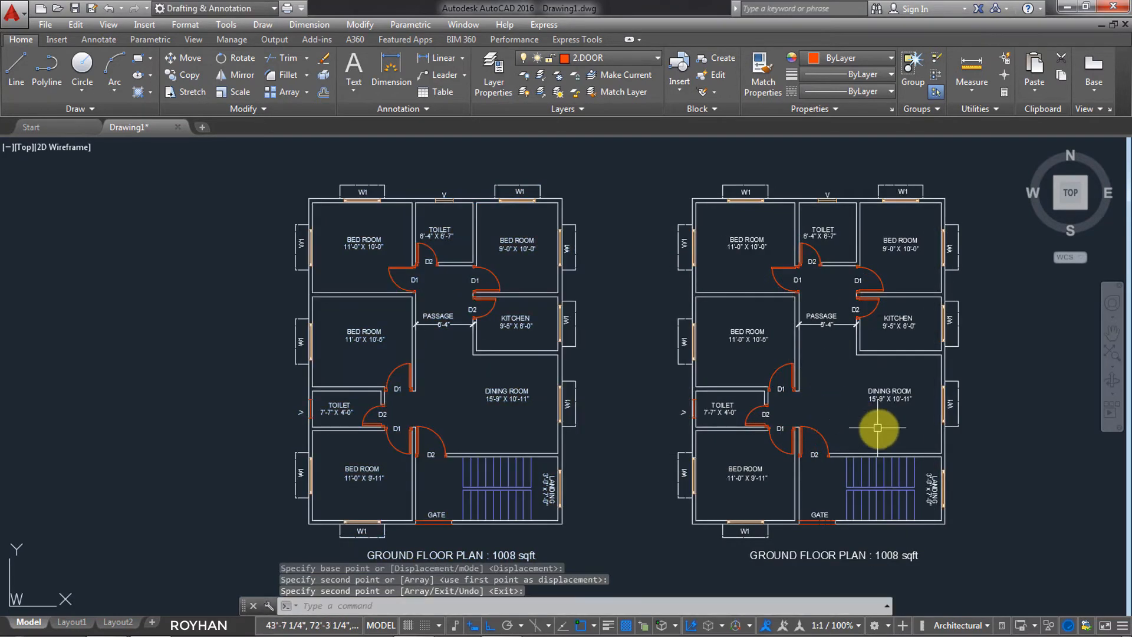
# - Change the word GROUND to FIRST in the copied plan's title
pyautogui.moveTo(876, 424)
pyautogui.mouseDown(button='middle')
pyautogui.moveTo(669, 485)
pyautogui.moveTo(665, 420)
pyautogui.mouseUp(button='middle')
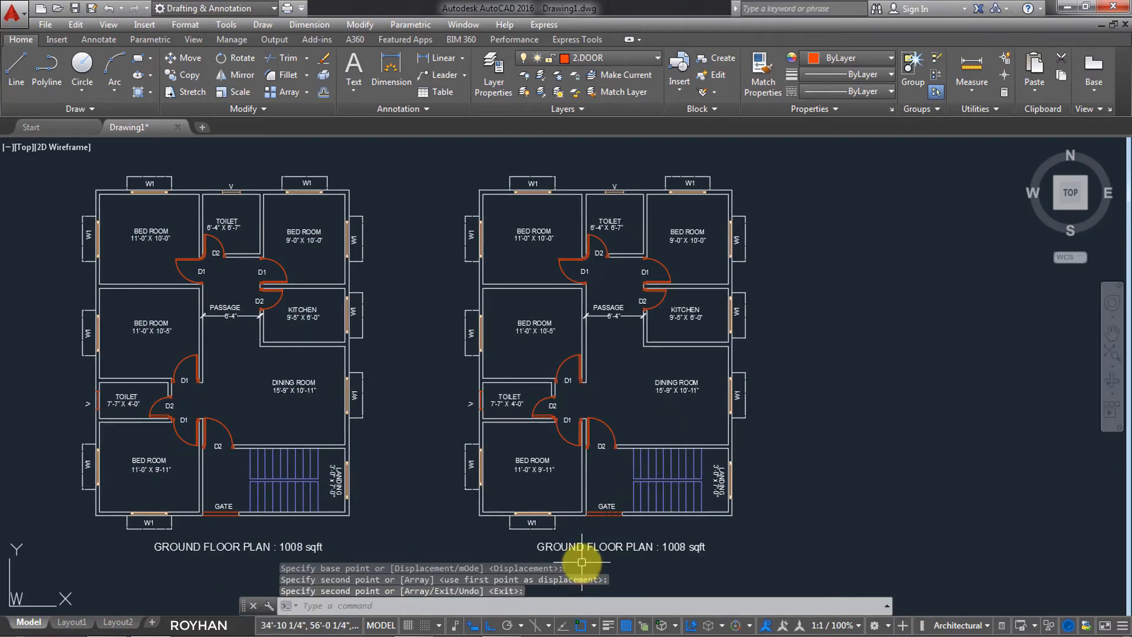
pyautogui.doubleClick(571, 547)
pyautogui.doubleClick(589, 548)
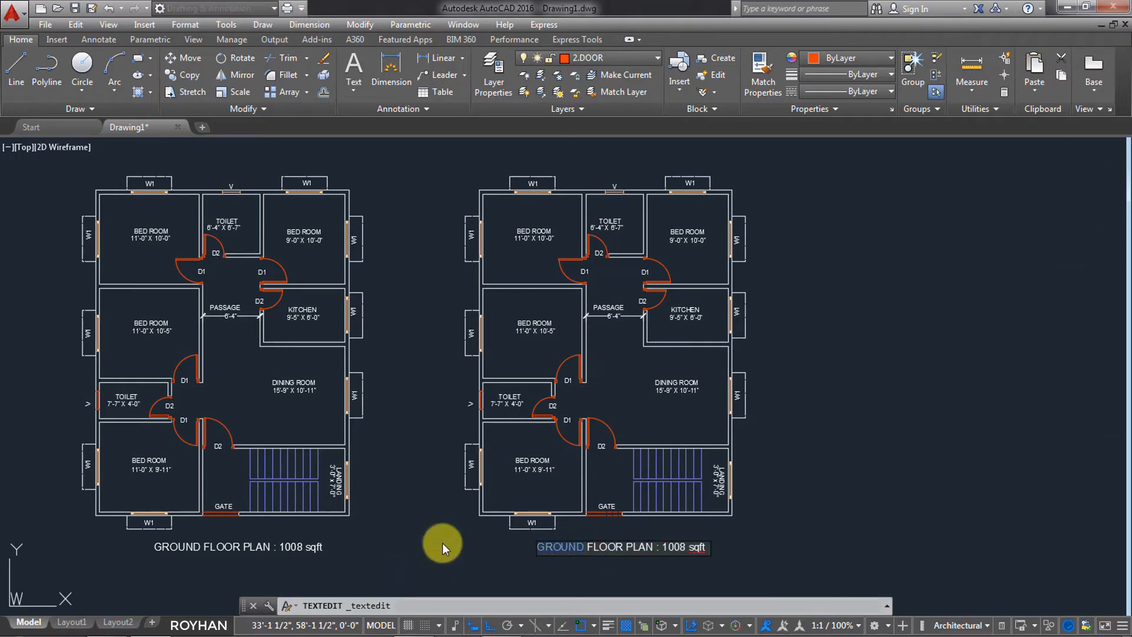
pyautogui.write('FIRST')
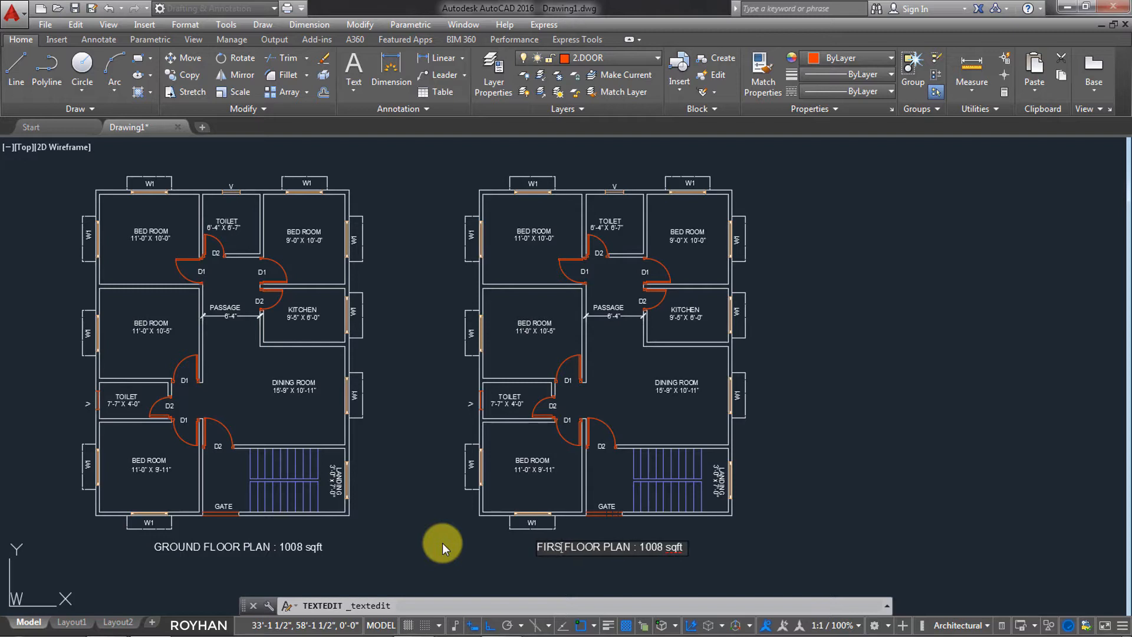
pyautogui.click(717, 546)
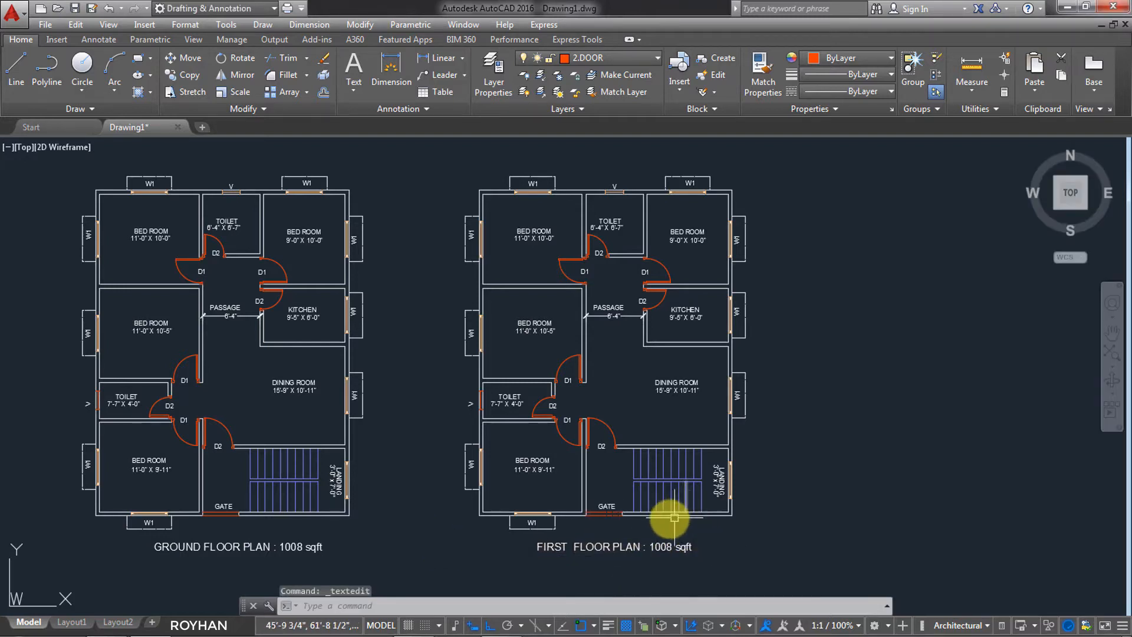
pyautogui.scroll(4, 620, 517)
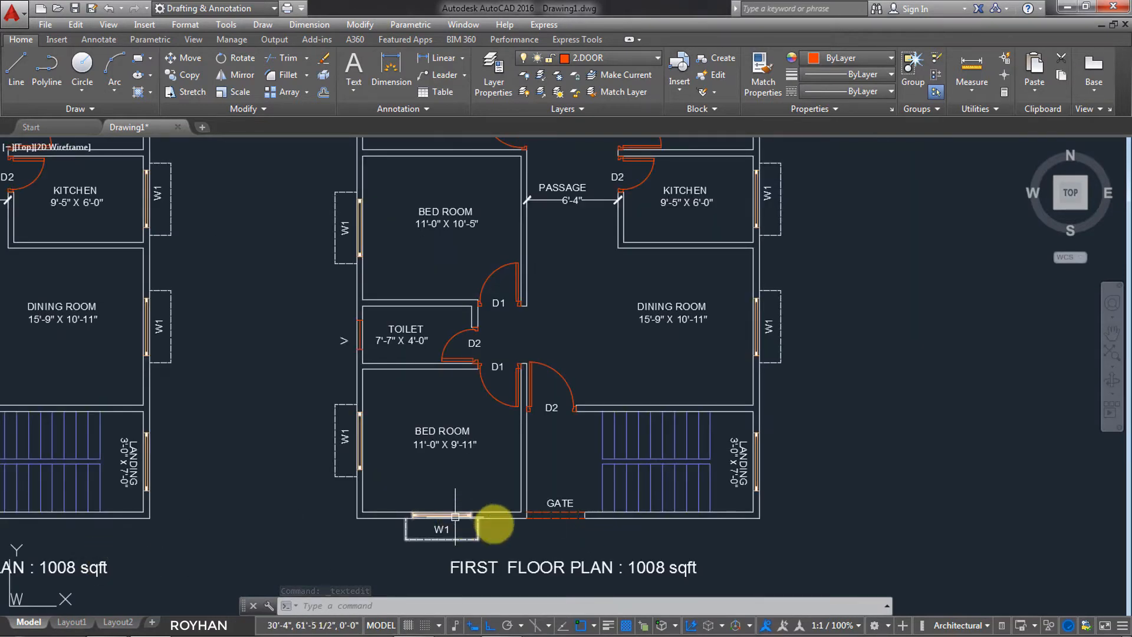
pyautogui.scroll(2, 551, 532)
pyautogui.click(607, 525)
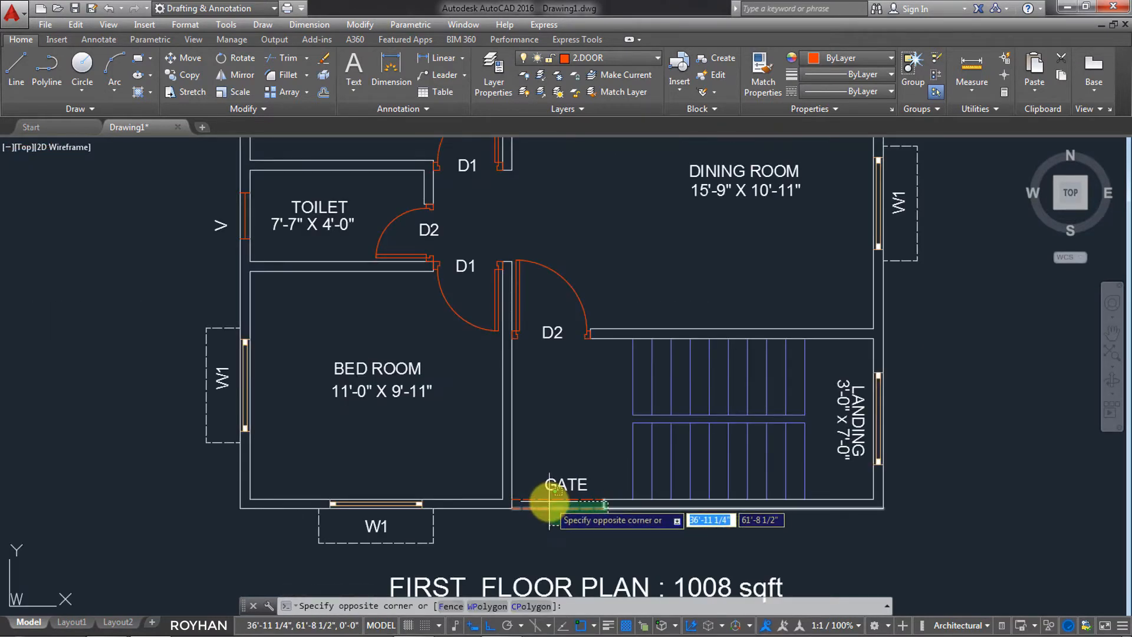
pyautogui.click(553, 492)
pyautogui.press('Escape')
# - Delete the first floor plan's two dashed gate lines and the short wall end line closing the gate opening's stair side
pyautogui.scroll(3, 566, 510)
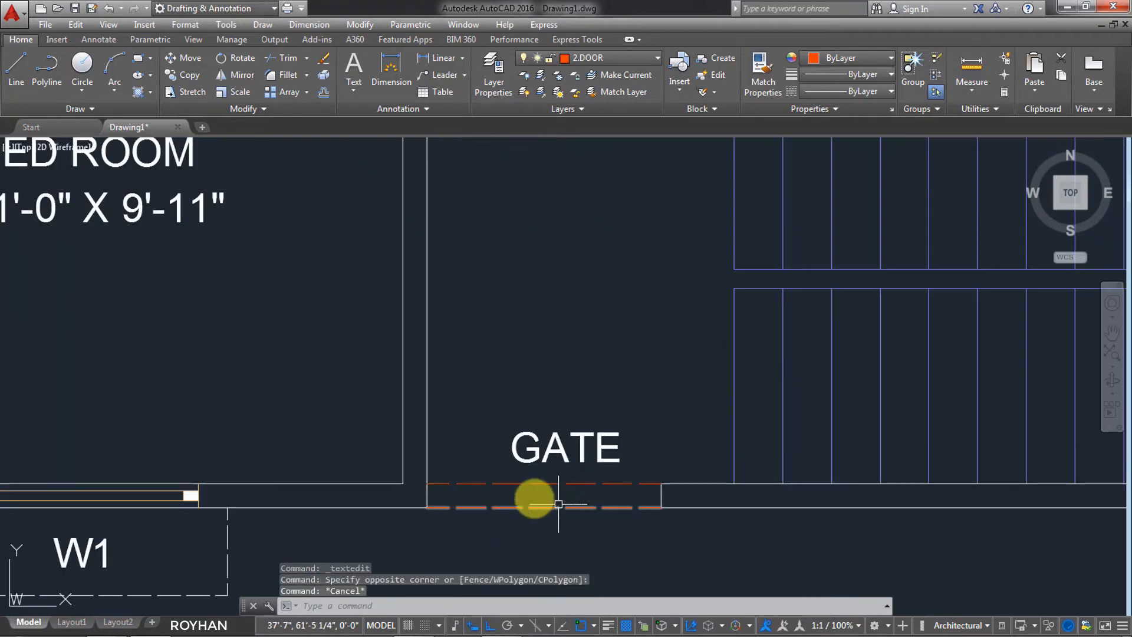
pyautogui.click(466, 469)
pyautogui.click(540, 519)
pyautogui.click(540, 518)
pyautogui.click(496, 482)
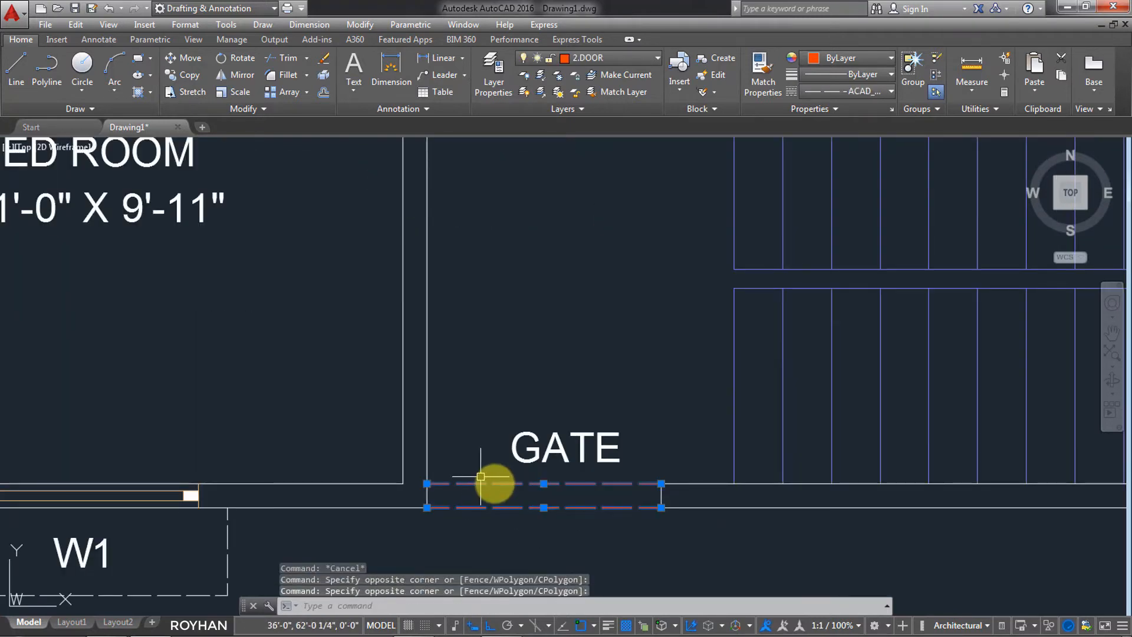
pyautogui.press('Delete')
pyautogui.click(677, 501)
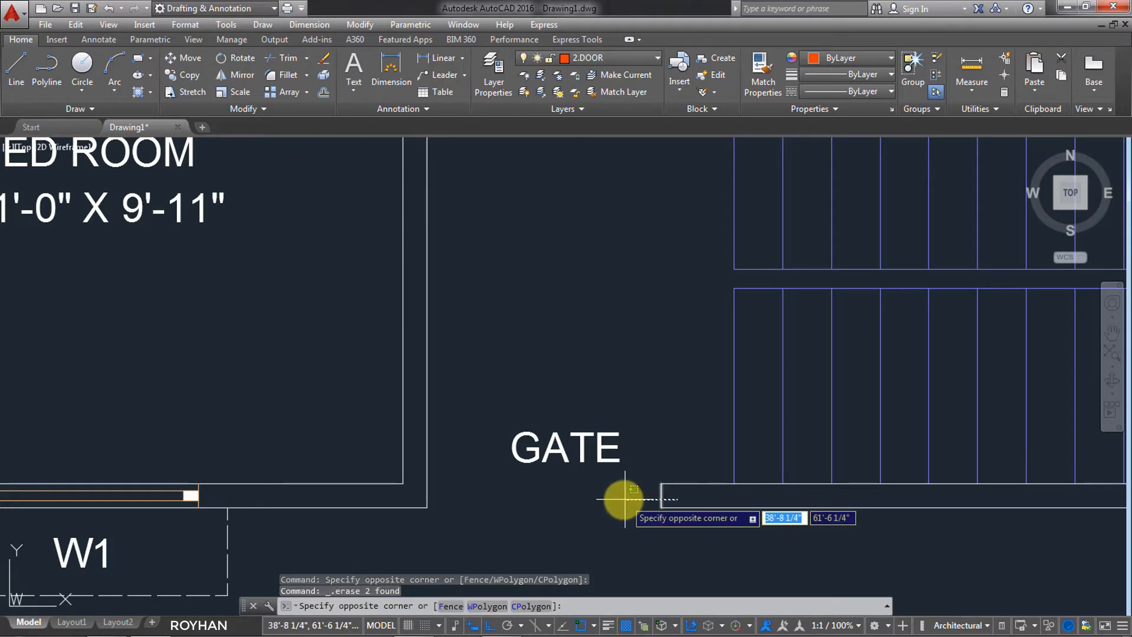
pyautogui.click(619, 496)
pyautogui.press('Delete')
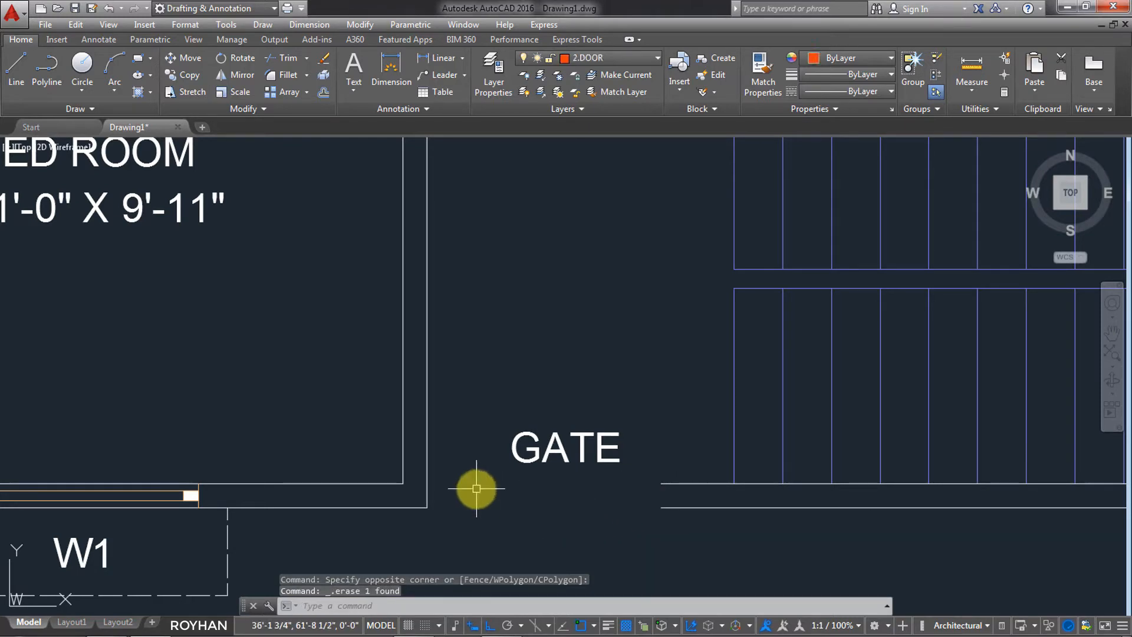
pyautogui.write('EX')
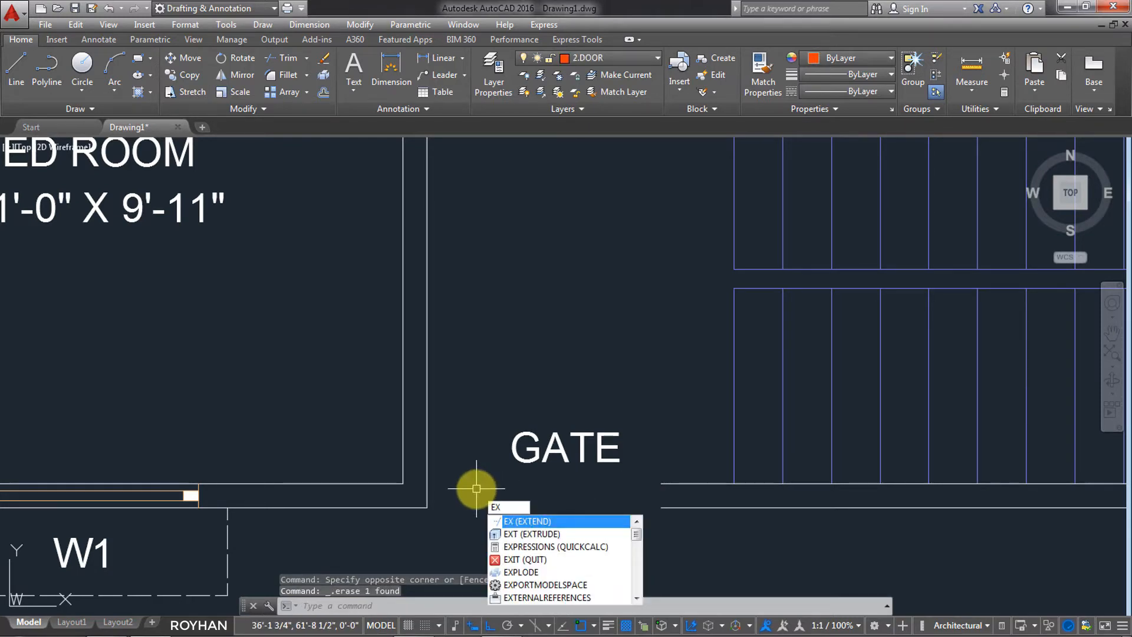
pyautogui.press('Return')
pyautogui.click(428, 451)
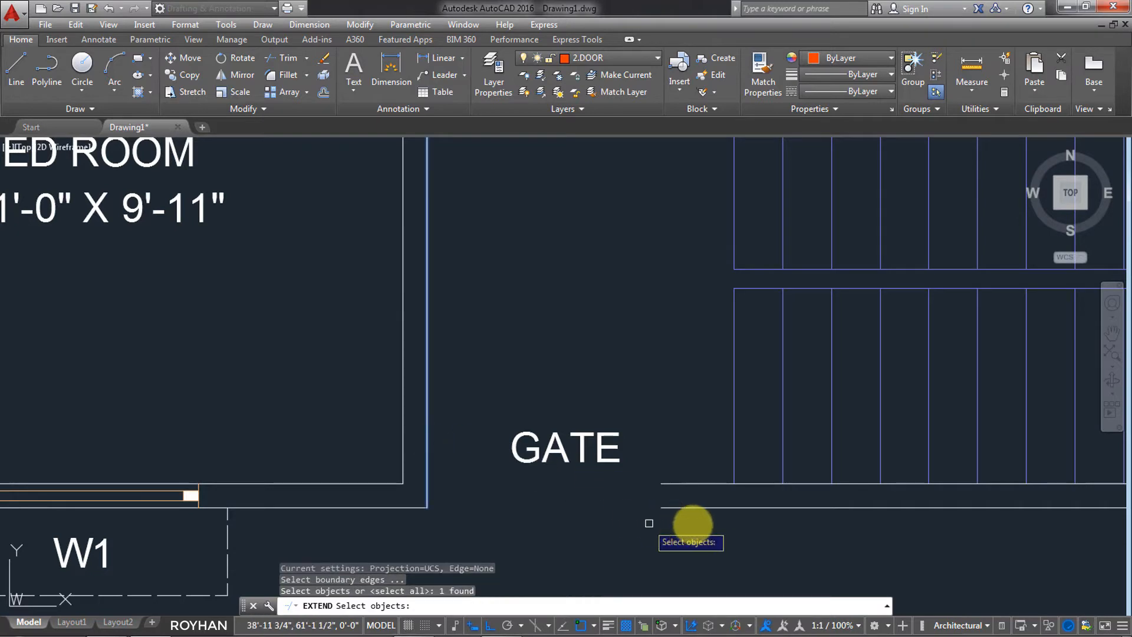
pyautogui.click(696, 524)
pyautogui.click(663, 462)
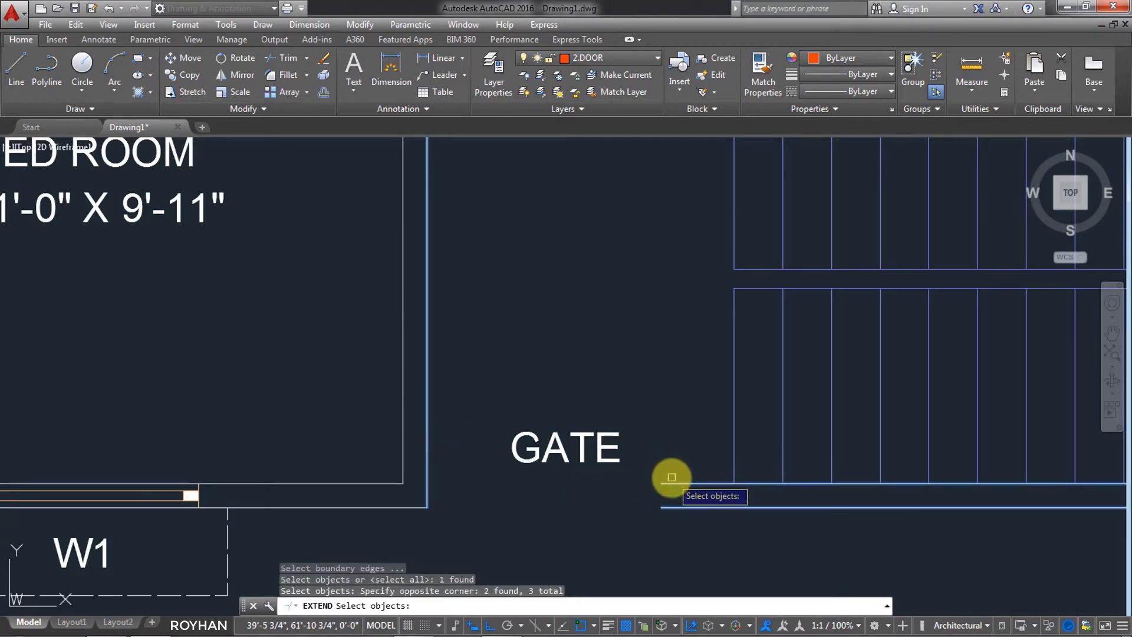
pyautogui.press('Escape')
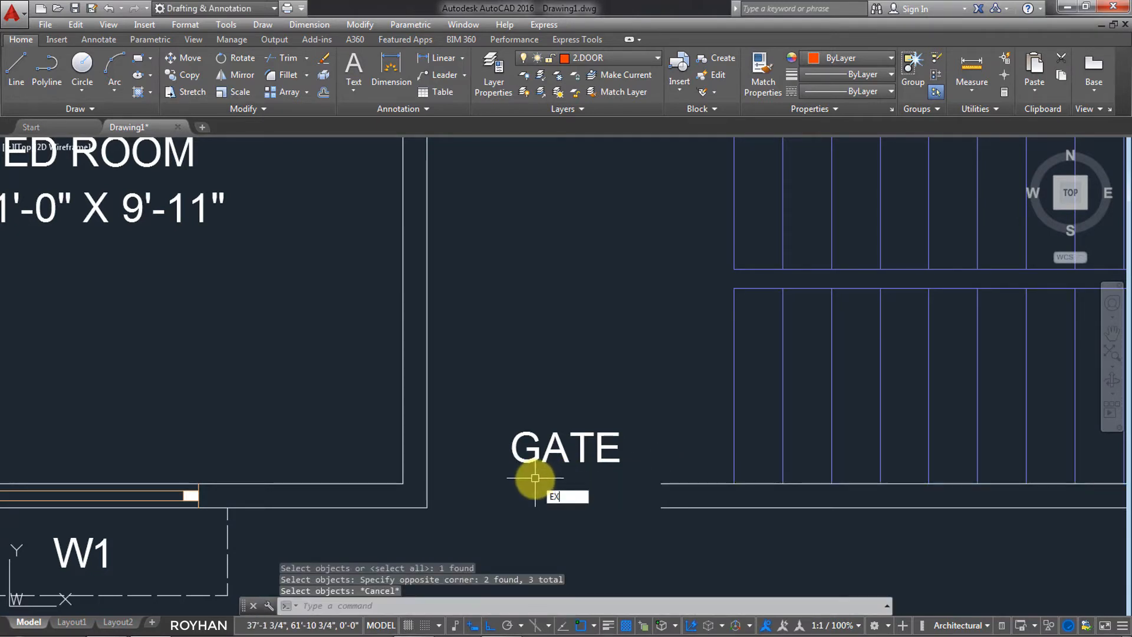
# - Extend the two outer wall lines below the staircase across the gate opening to the bedroom partition's wall line
pyautogui.press('Return')
pyautogui.click(427, 453)
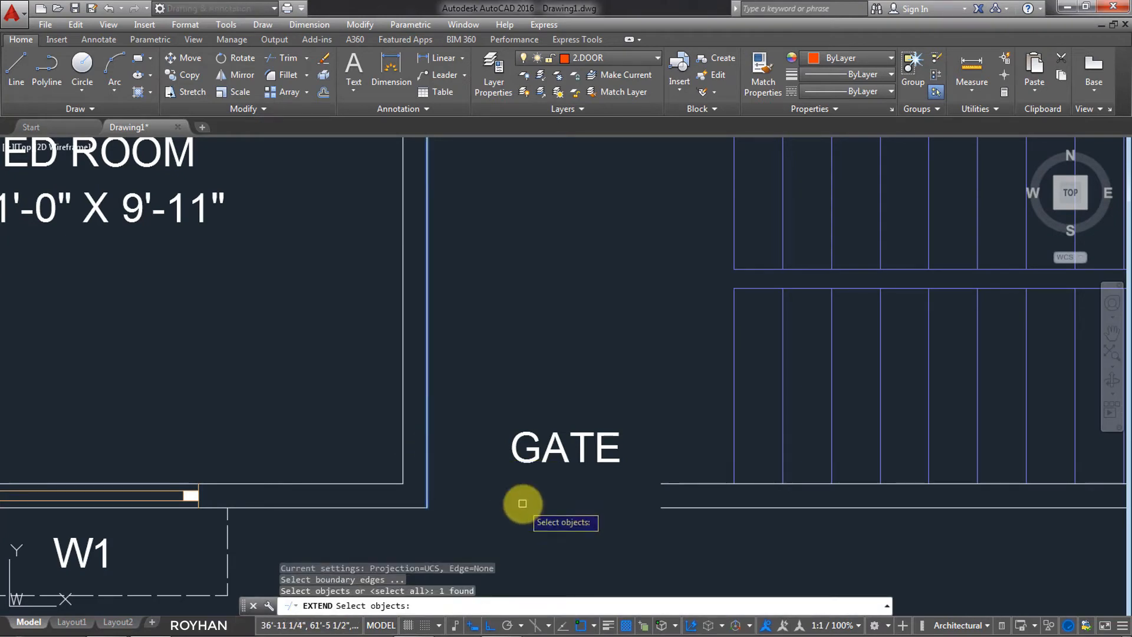
pyautogui.press('Return')
pyautogui.click(710, 525)
pyautogui.click(662, 462)
pyautogui.scroll(-3, 590, 529)
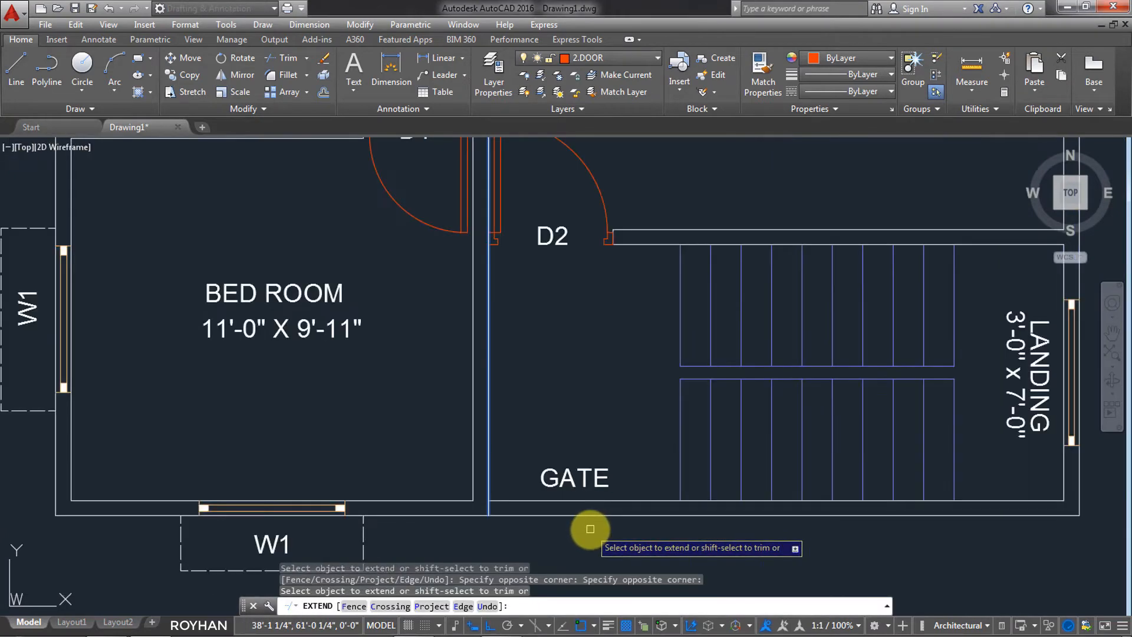
pyautogui.press('Return')
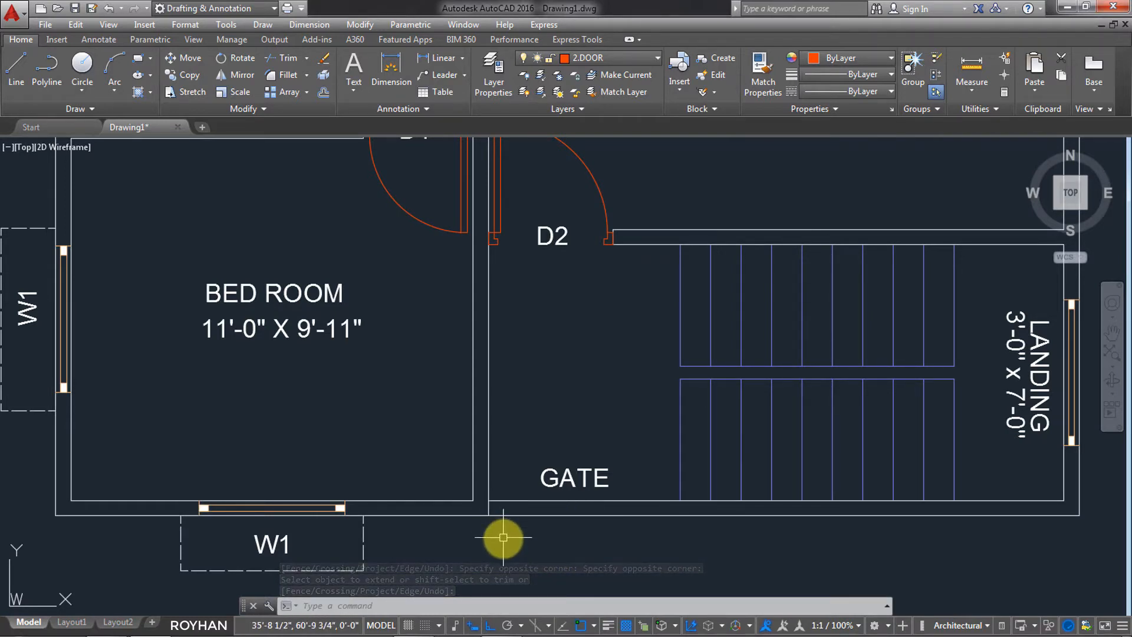
# - Trim the partition line's stub inside the outer wall thickness at the former gate corner
pyautogui.write('TR')
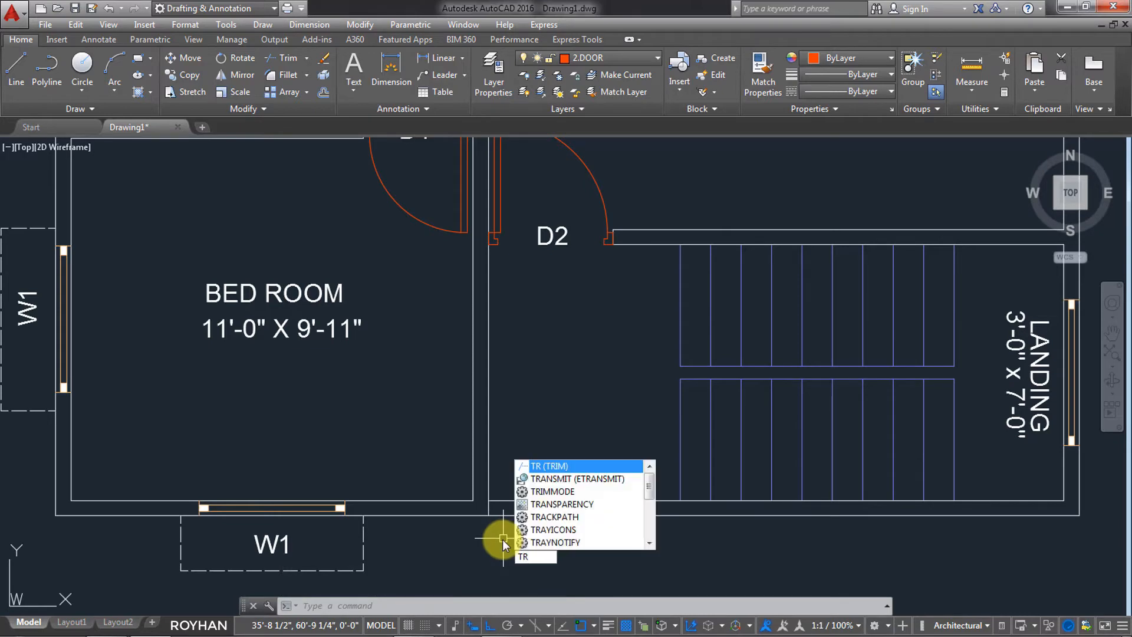
pyautogui.press('Return')
pyautogui.scroll(4, 504, 538)
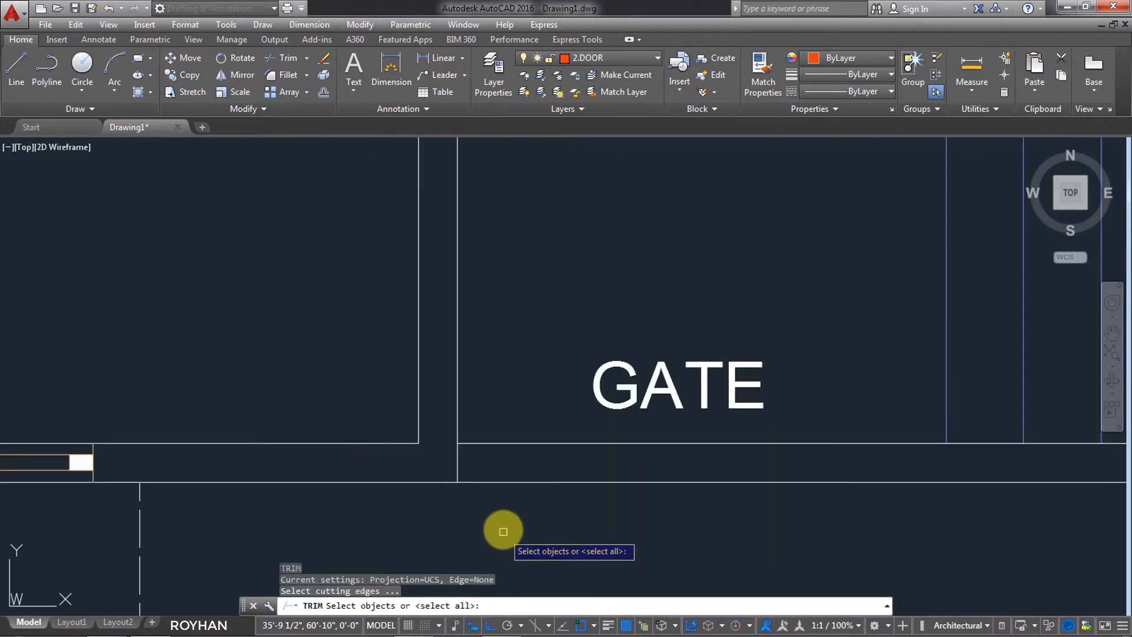
pyautogui.press('Return')
pyautogui.scroll(-6, 531, 478)
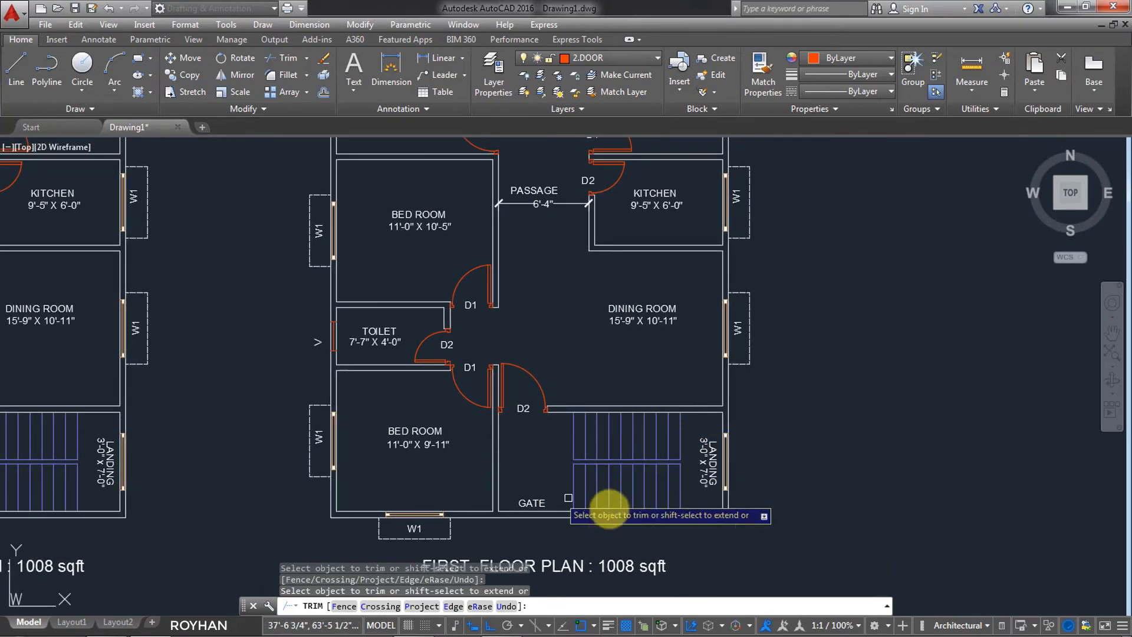
pyautogui.scroll(2, 633, 524)
pyautogui.scroll(-2, 672, 506)
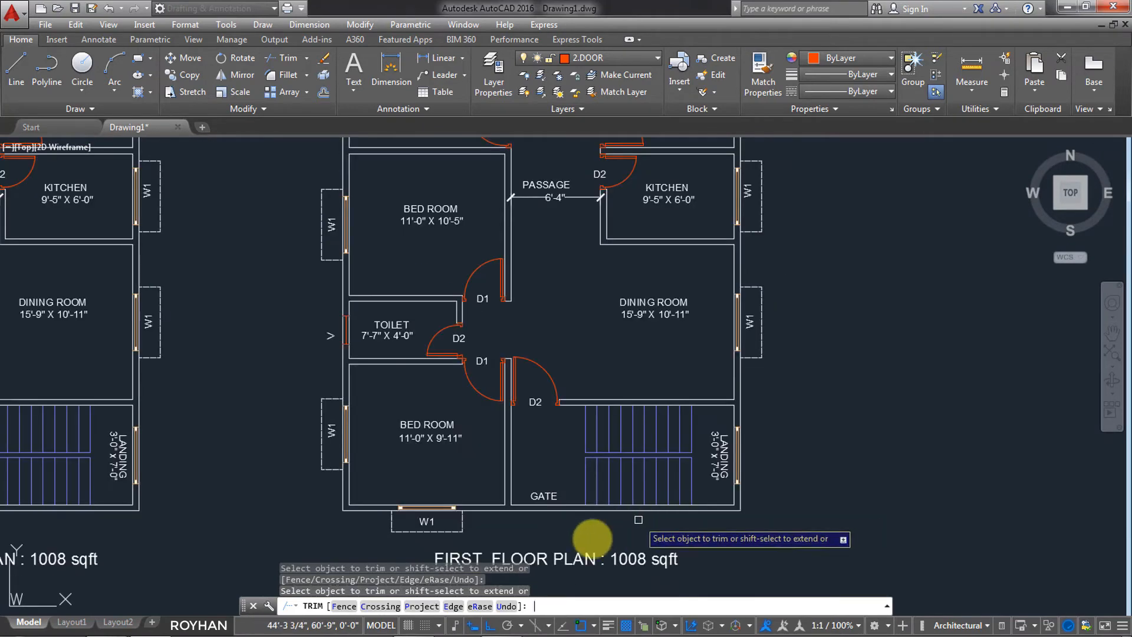
pyautogui.press('Return')
# - Draw a vertical line about 10" long downward across the outer wall from the lower stair flight's first riser
pyautogui.scroll(2, 558, 530)
pyautogui.scroll(2, 545, 501)
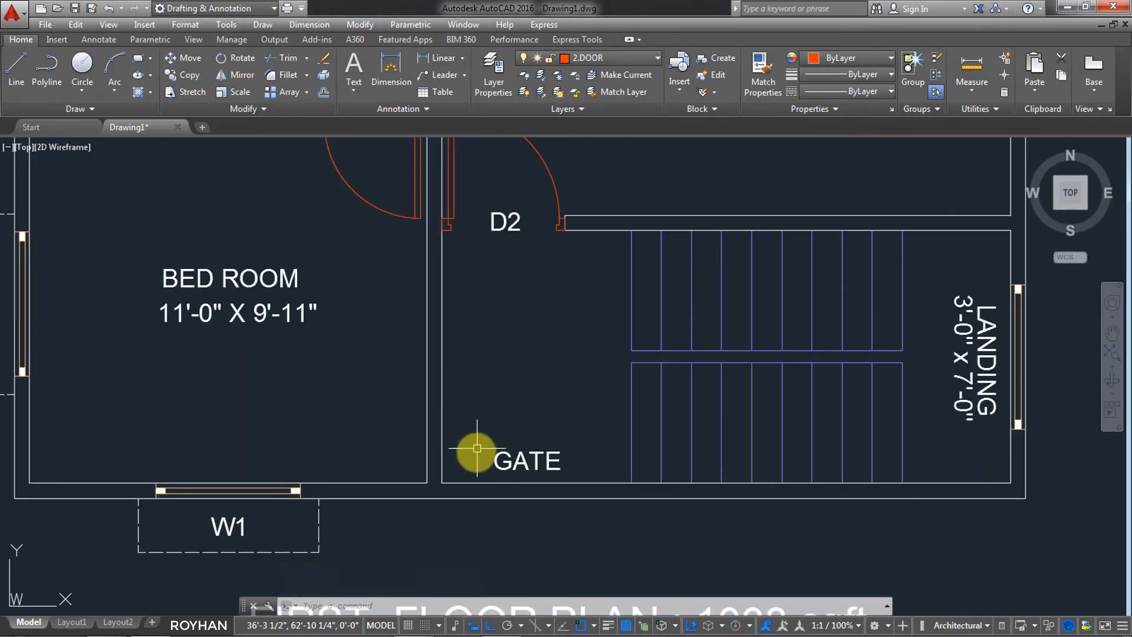
pyautogui.click(16, 65)
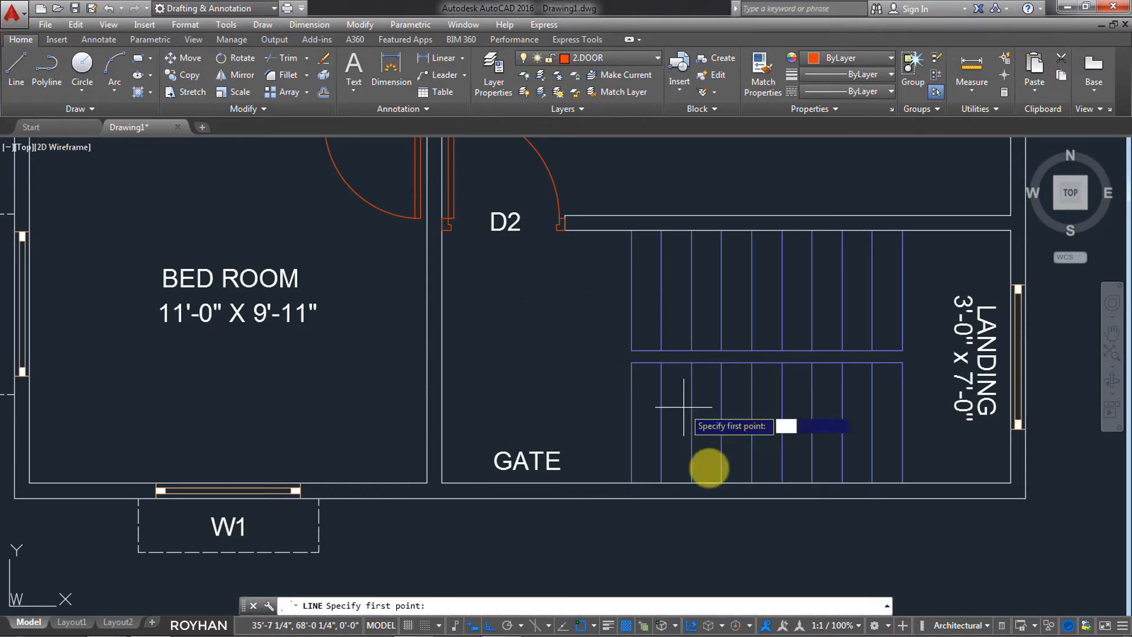
pyautogui.click(631, 484)
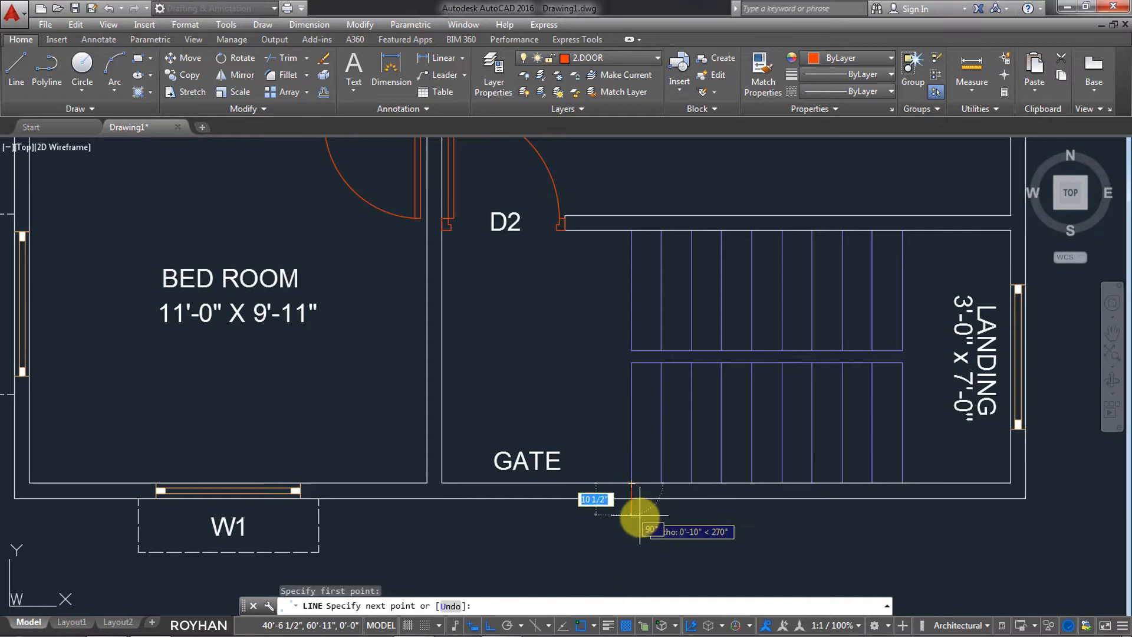
pyautogui.press('Return')
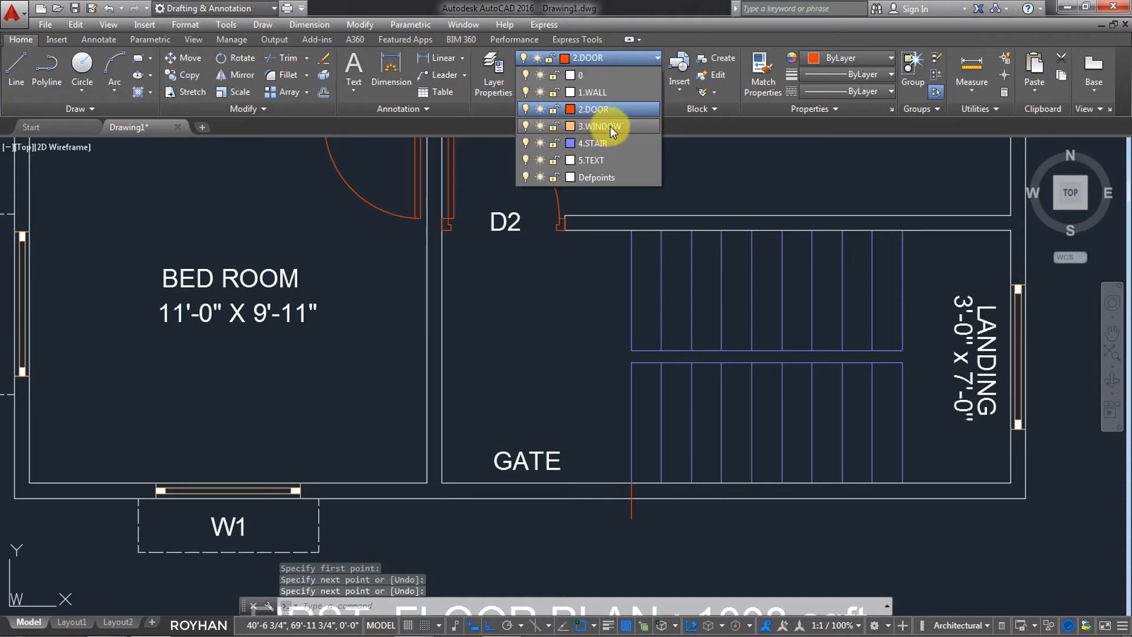
# - Make 3.WINDOW the current layer and trim the inner wall line's segment beneath the lower flight's first tread
pyautogui.click(610, 126)
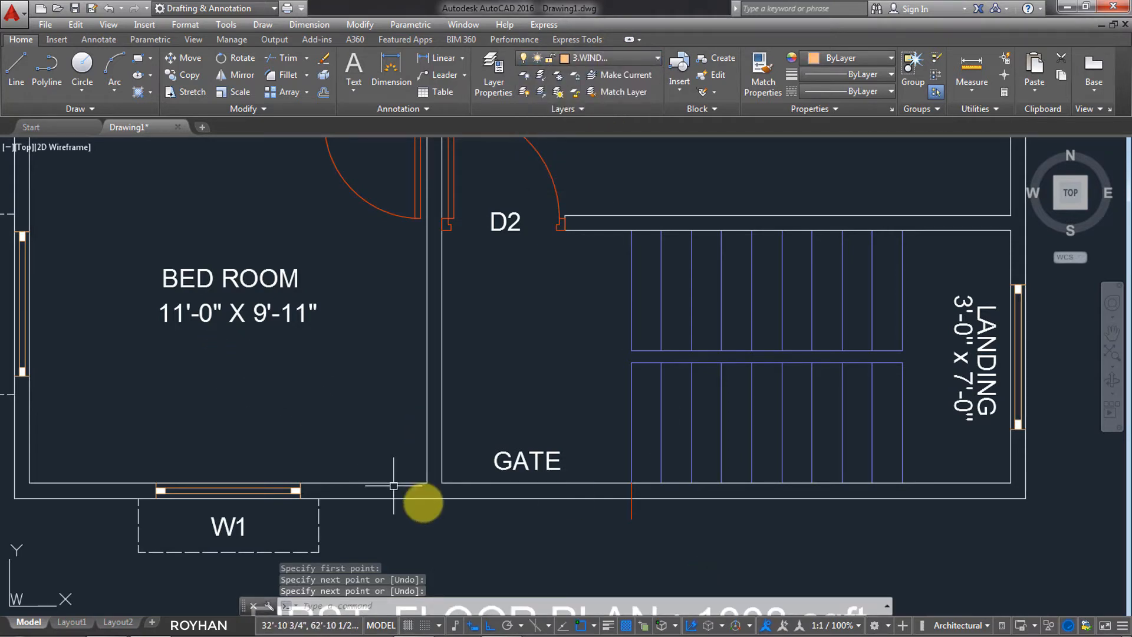
pyautogui.write('tr')
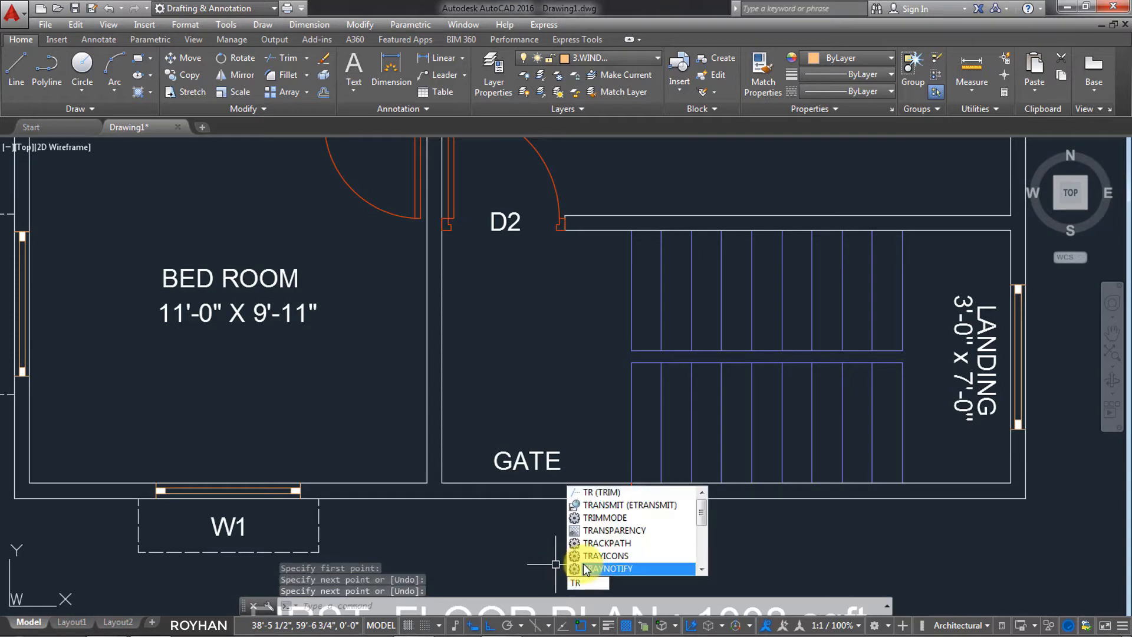
pyautogui.press('Return')
pyautogui.press('Return')
pyautogui.click(644, 482)
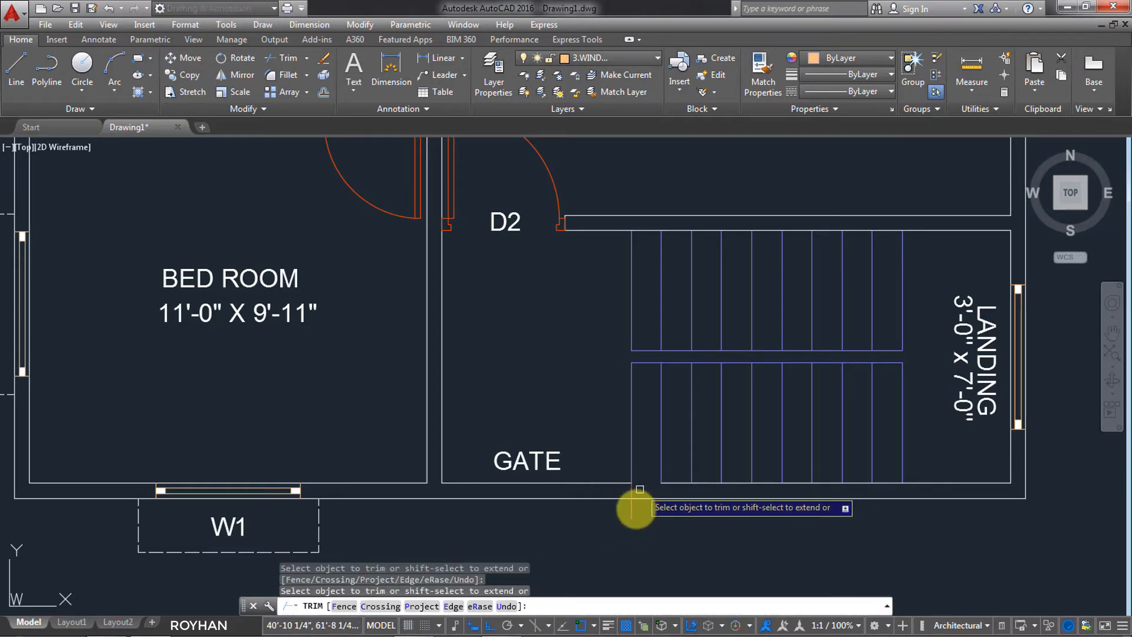
pyautogui.press('Return')
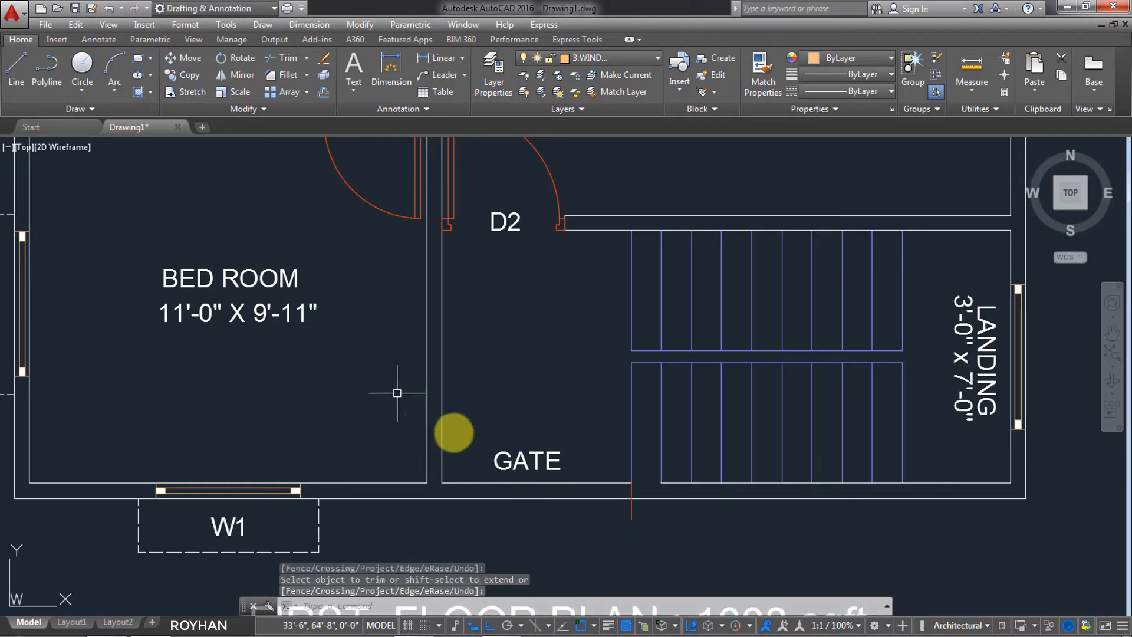
# - Draw a vertical line downward across the outer wall from the midpoint of the inner wall line below the GATE label
pyautogui.click(17, 80)
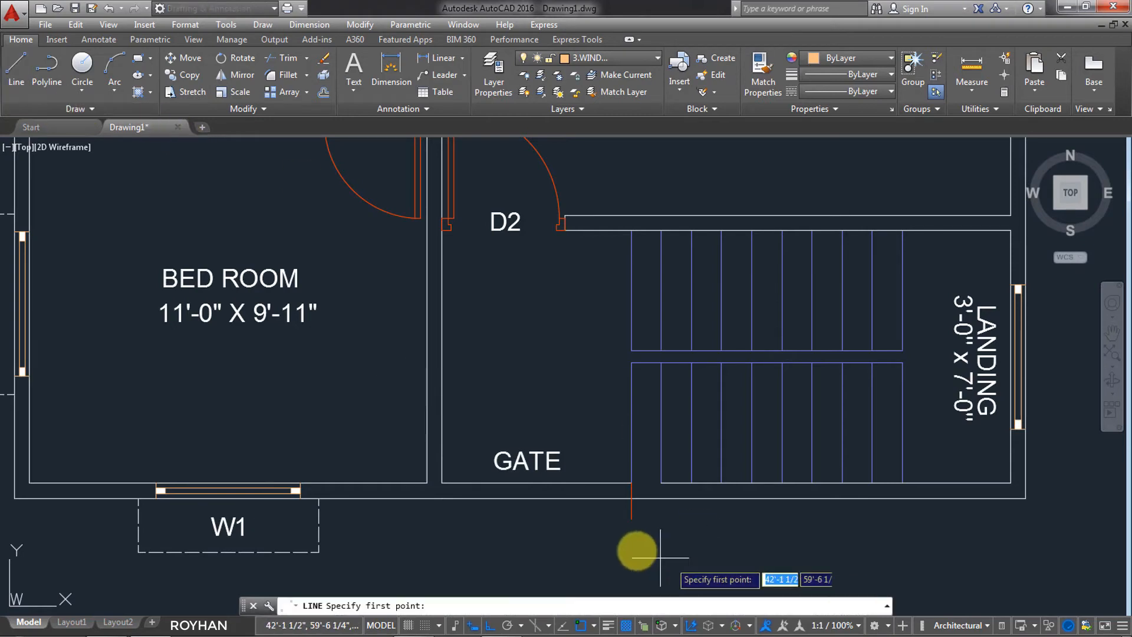
pyautogui.click(536, 484)
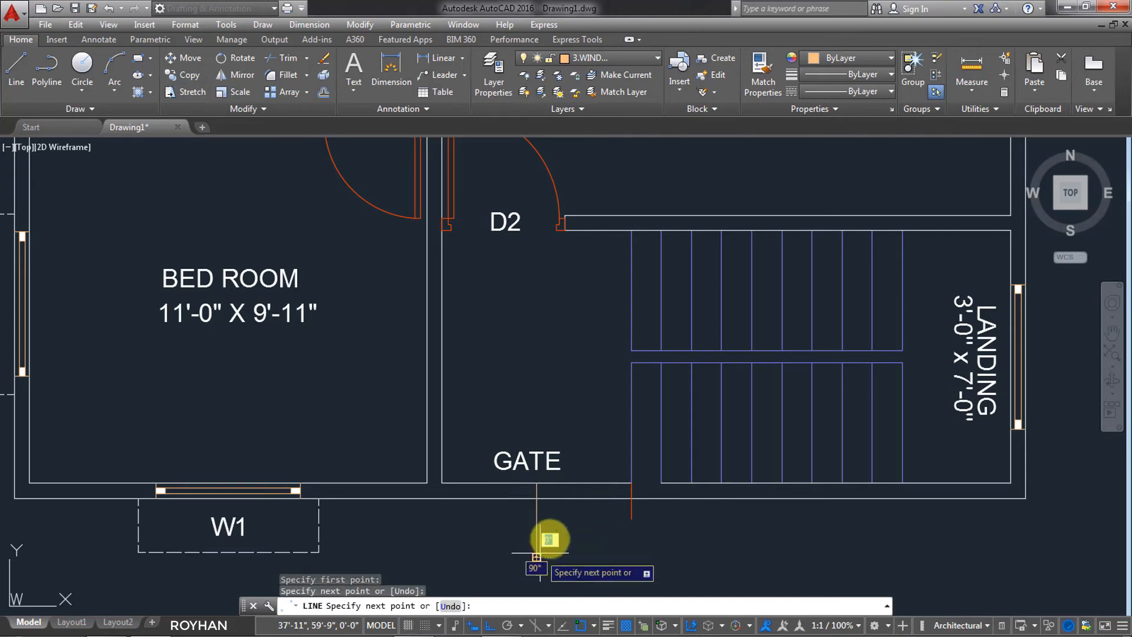
pyautogui.rightClick(558, 530)
pyautogui.click(591, 370)
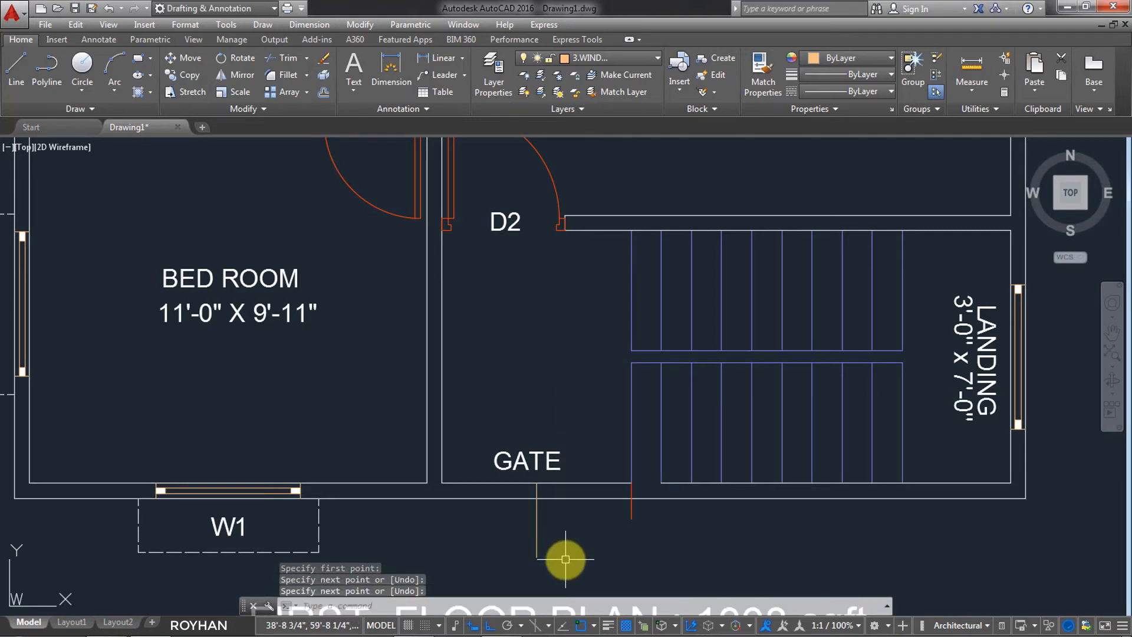
# - Offset the new vertical line below the GATE label by 1'6 toward the staircase
pyautogui.write('O')
pyautogui.press('Return')
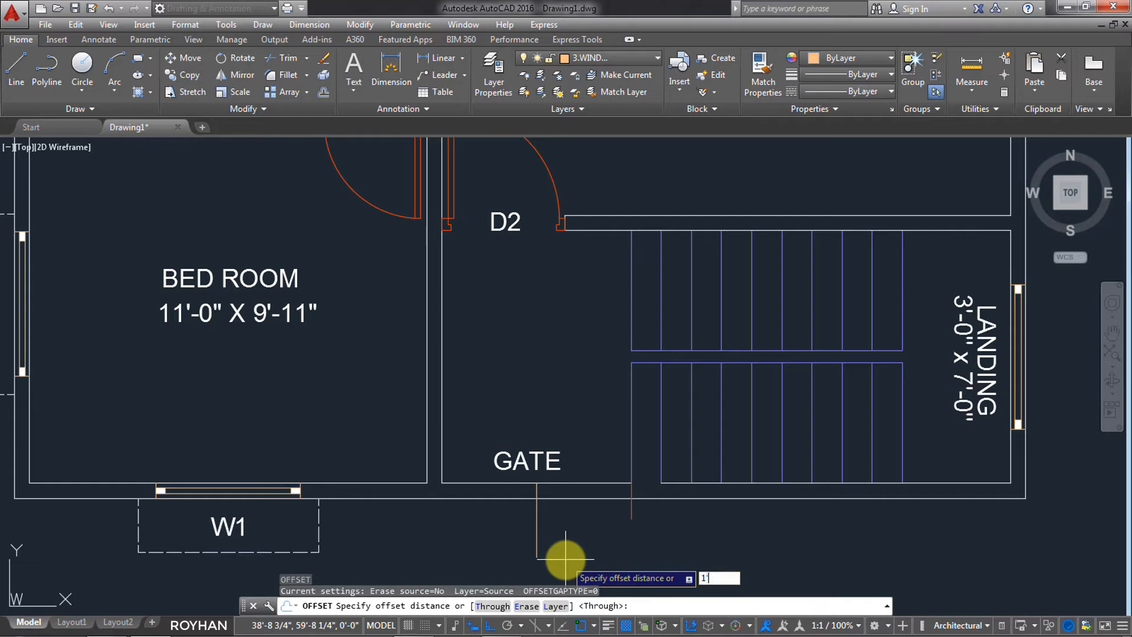
pyautogui.write("1'6")
pyautogui.press('Return')
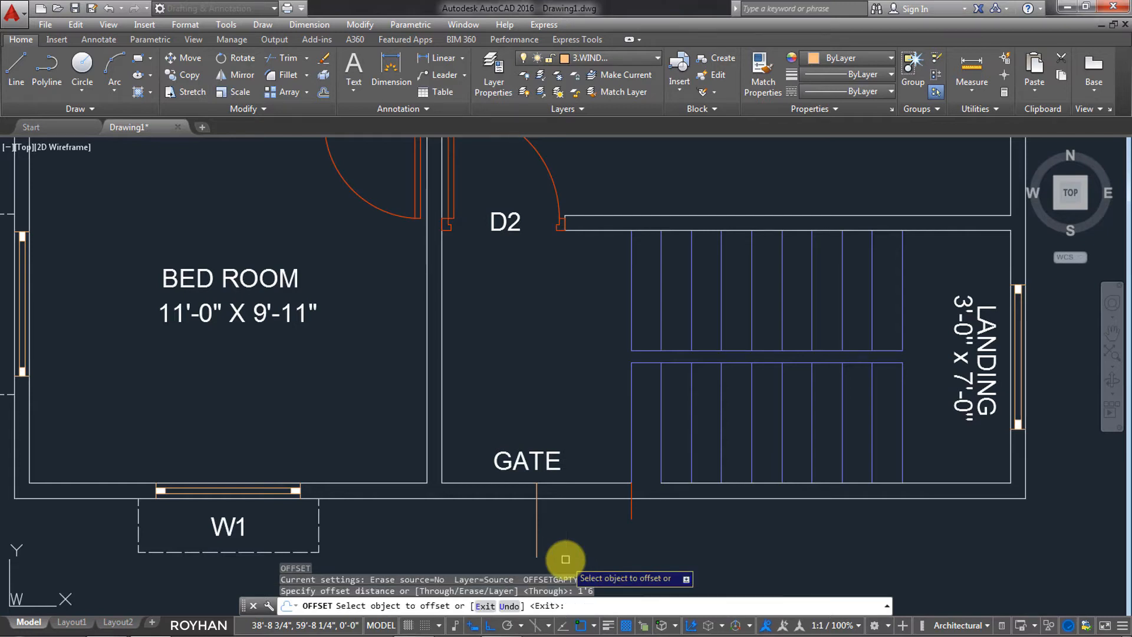
pyautogui.click(536, 531)
pyautogui.click(567, 538)
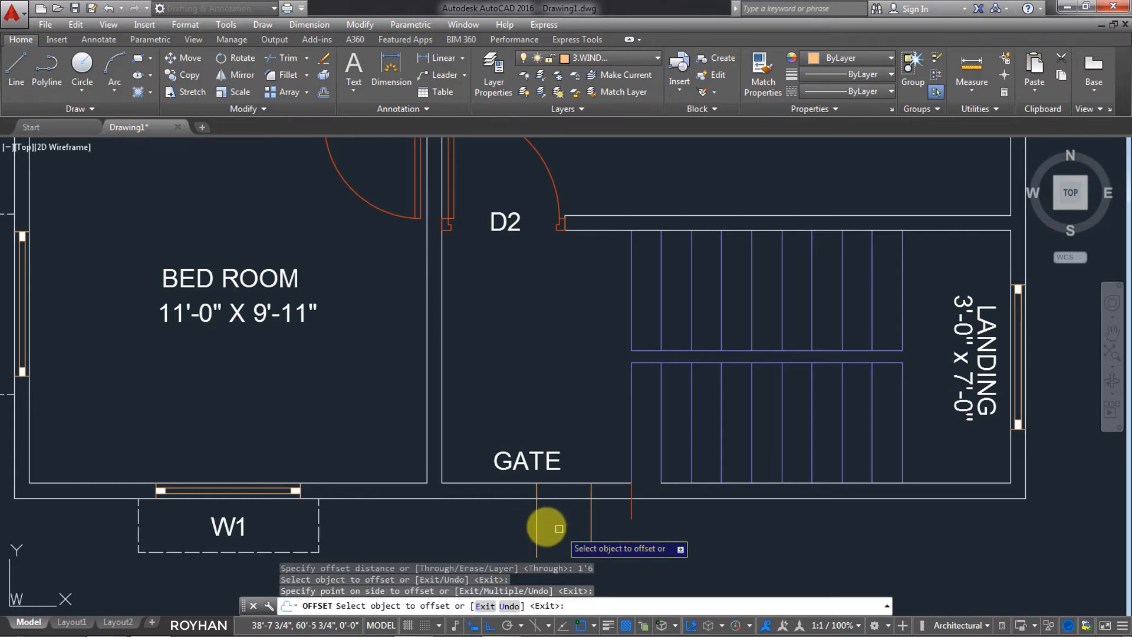
# - Offset the middle vertical line below the GATE label by 1'6 toward the bedroom and erase the middle line
pyautogui.click(535, 525)
pyautogui.click(514, 525)
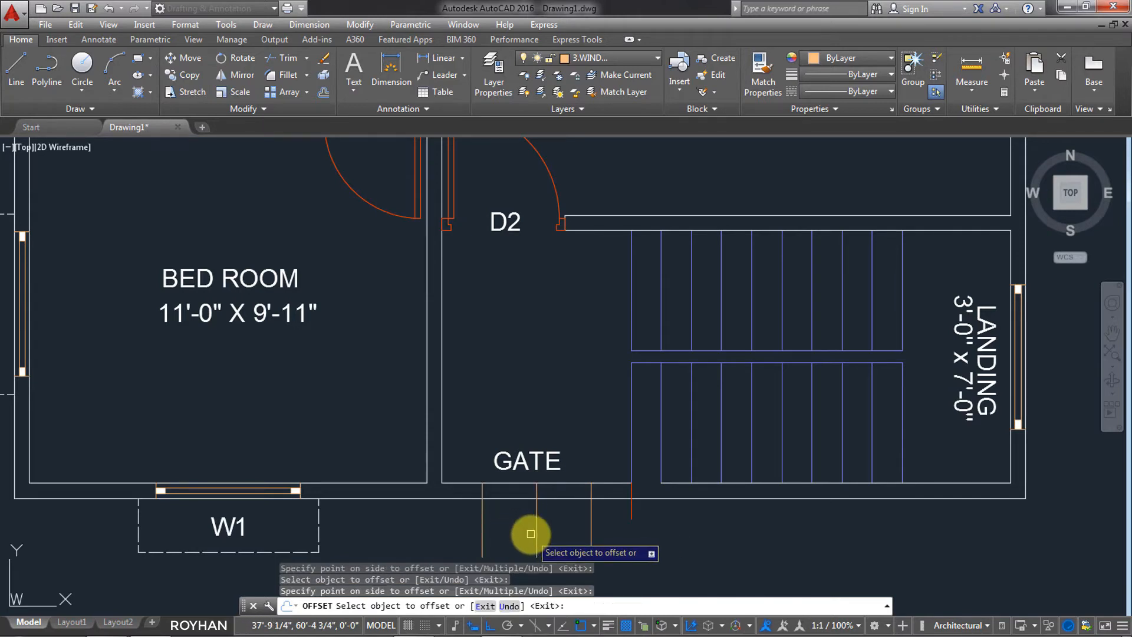
pyautogui.press('Escape')
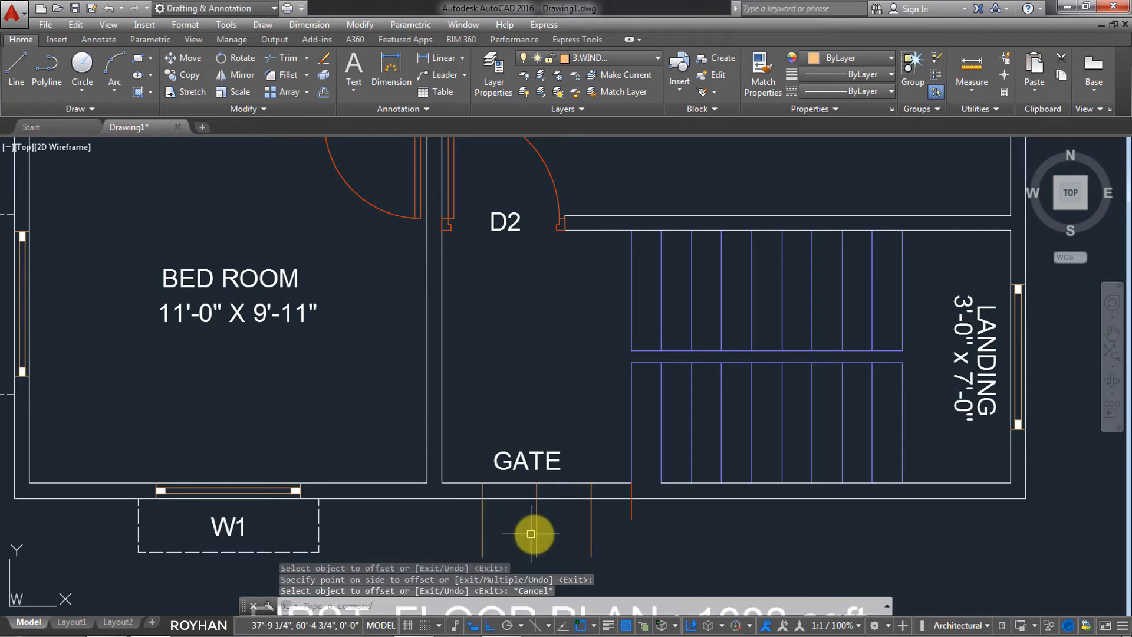
pyautogui.click(571, 527)
pyautogui.click(508, 535)
pyautogui.press('Delete')
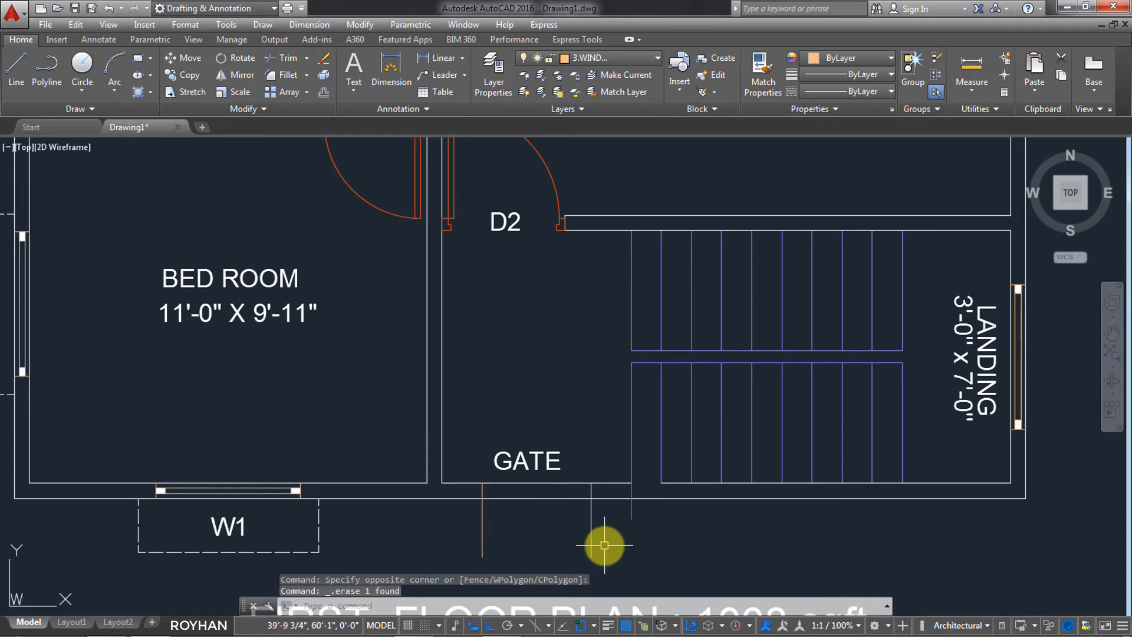
# - Trim the two offset vertical lines where they extend outside the outer wall below the GATE label
pyautogui.write('TR')
pyautogui.press('Return')
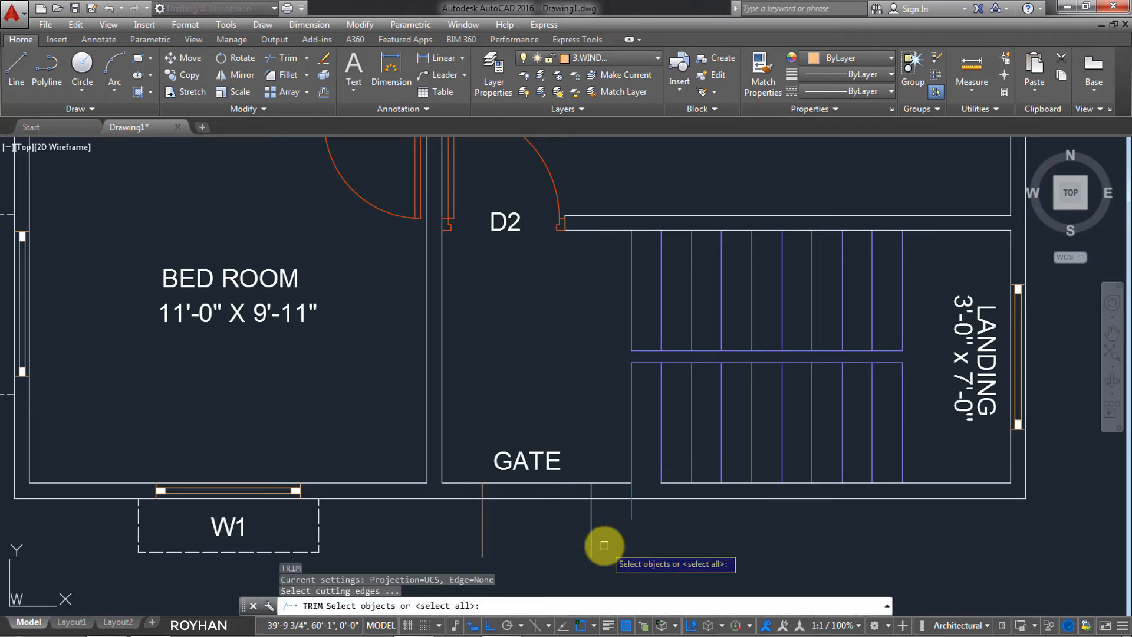
pyautogui.press('Return')
pyautogui.click(611, 532)
pyautogui.click(447, 541)
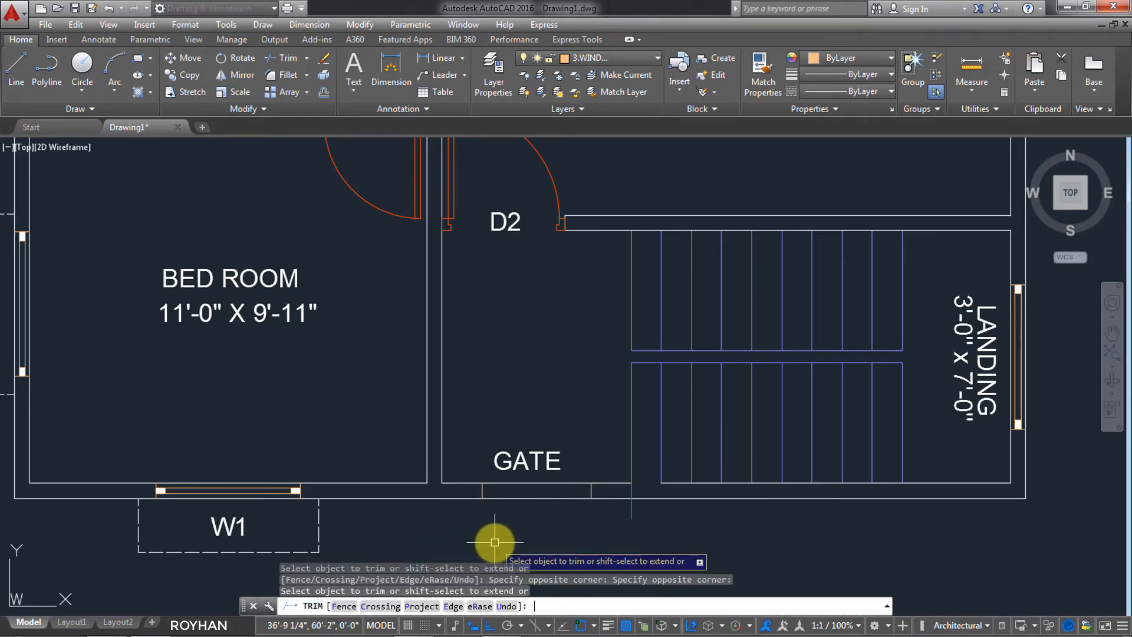
# - Draw a horizontal line inside the wall from the midpoint of one window side line to the other
pyautogui.scroll(4, 505, 522)
pyautogui.moveTo(578, 521); pyautogui.dragTo(523, 541, button='middle')
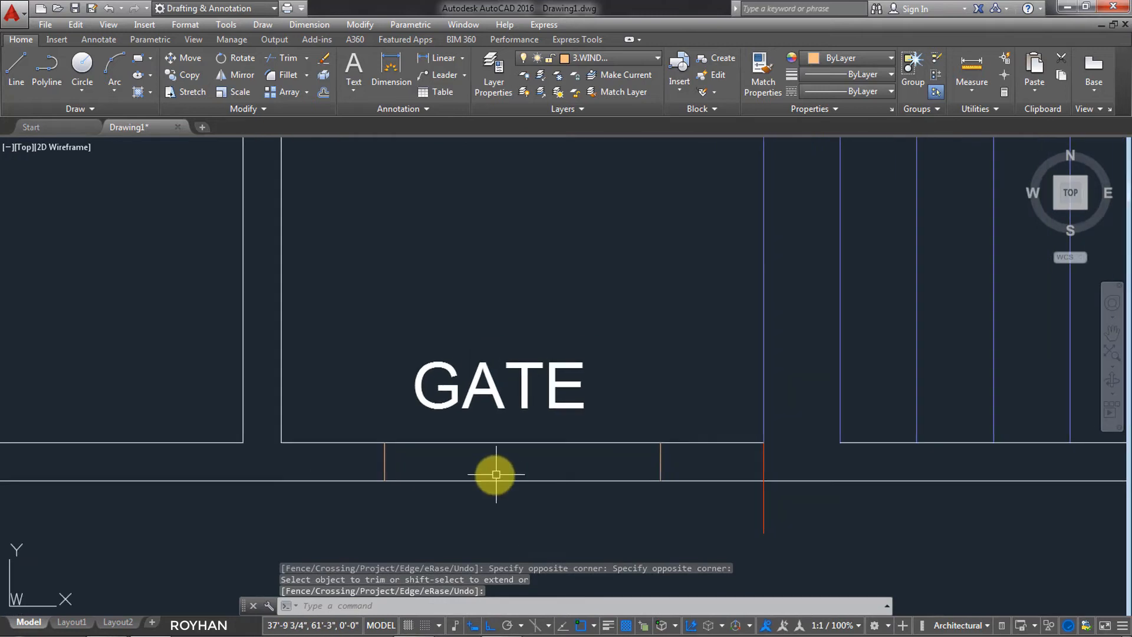
pyautogui.click(18, 68)
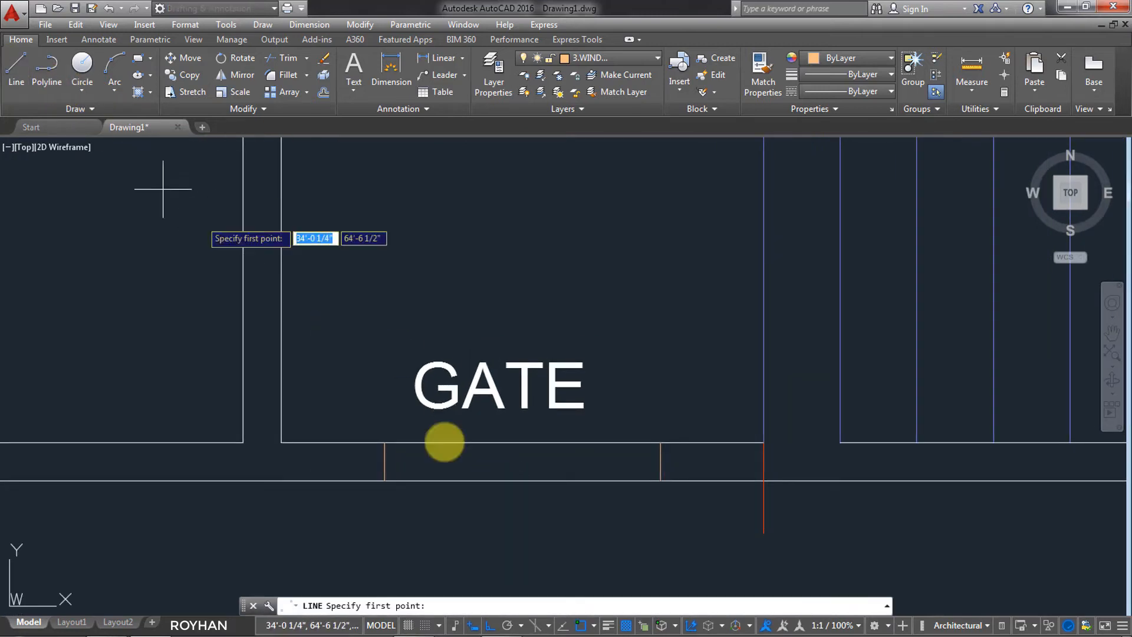
pyautogui.click(384, 462)
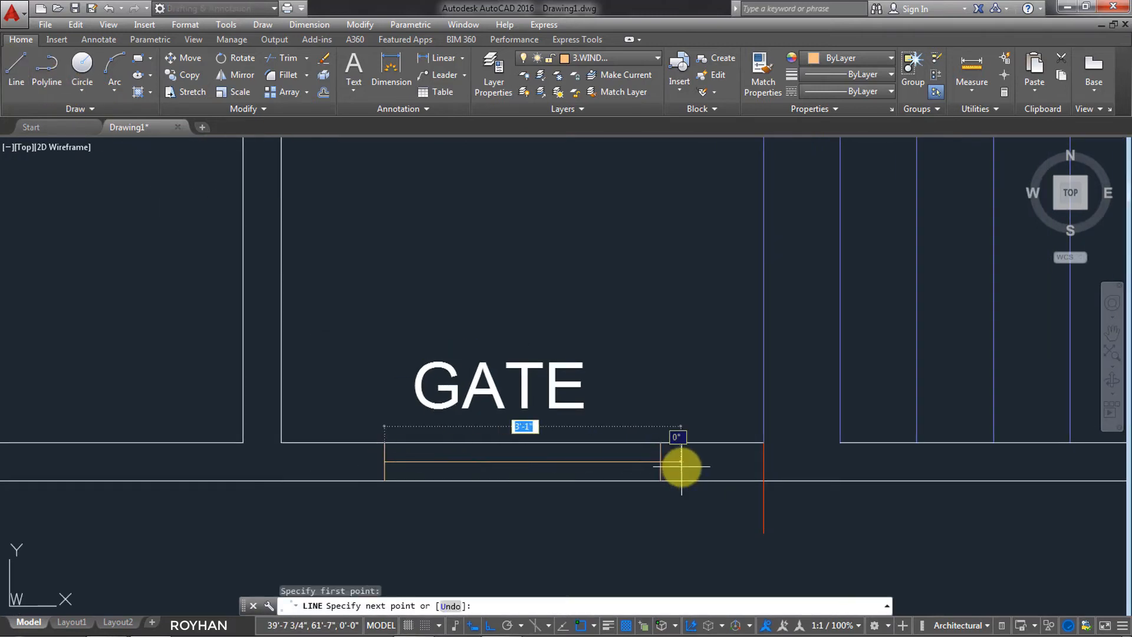
pyautogui.click(647, 460)
pyautogui.press('Return')
# - Offset the horizontal centre line of the new window by 1" to both sides
pyautogui.scroll(2, 537, 475)
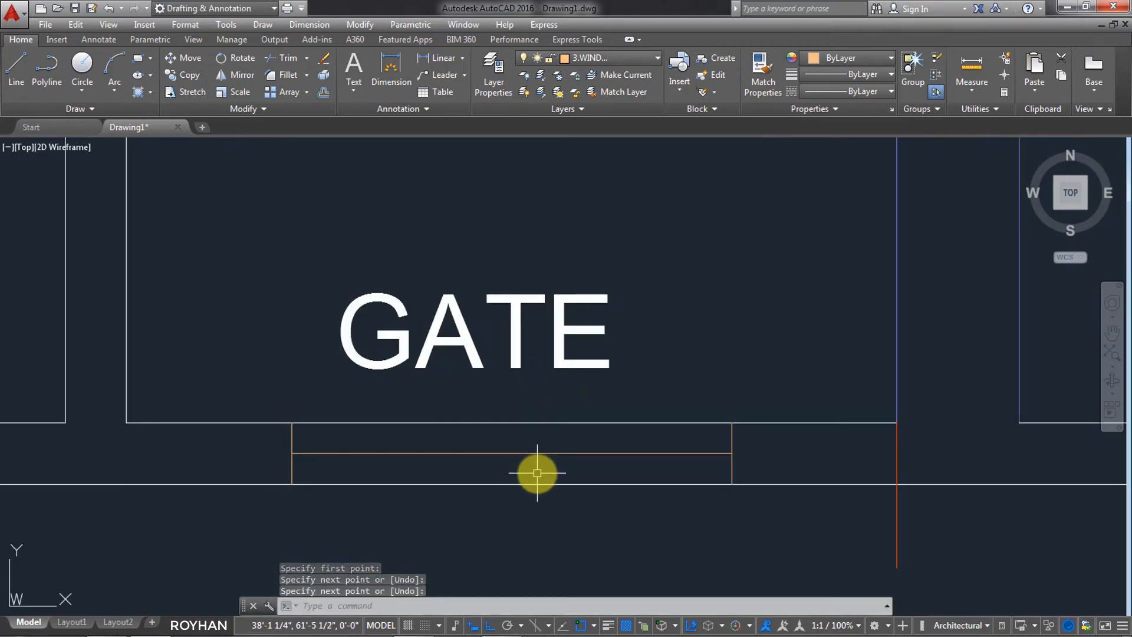
pyautogui.write('O')
pyautogui.press('Return')
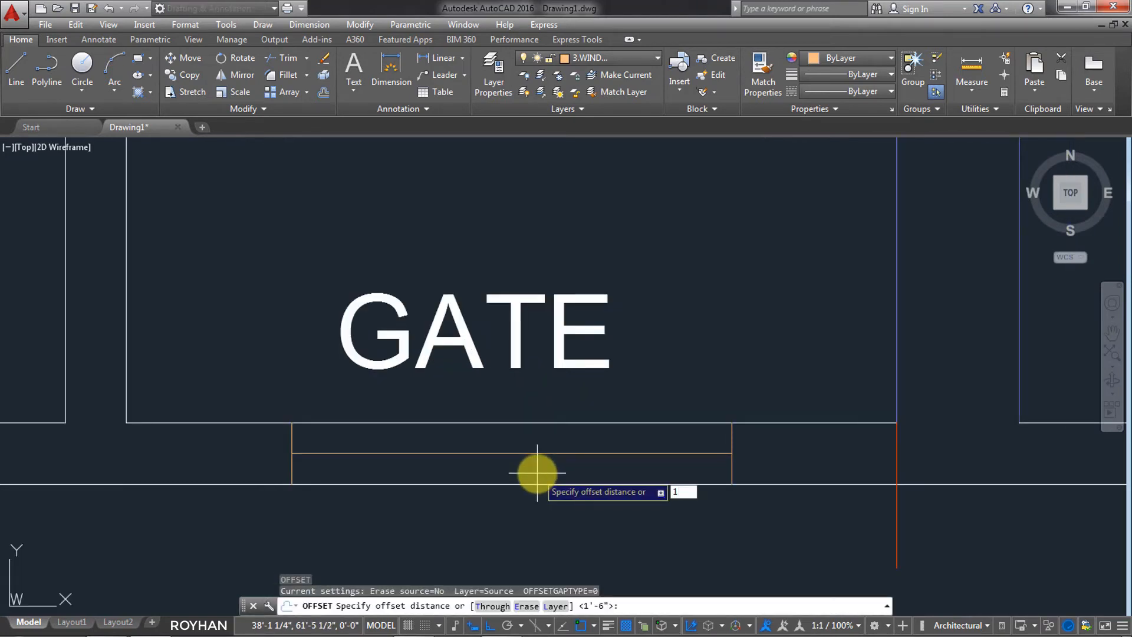
pyautogui.write('1')
pyautogui.press('Return')
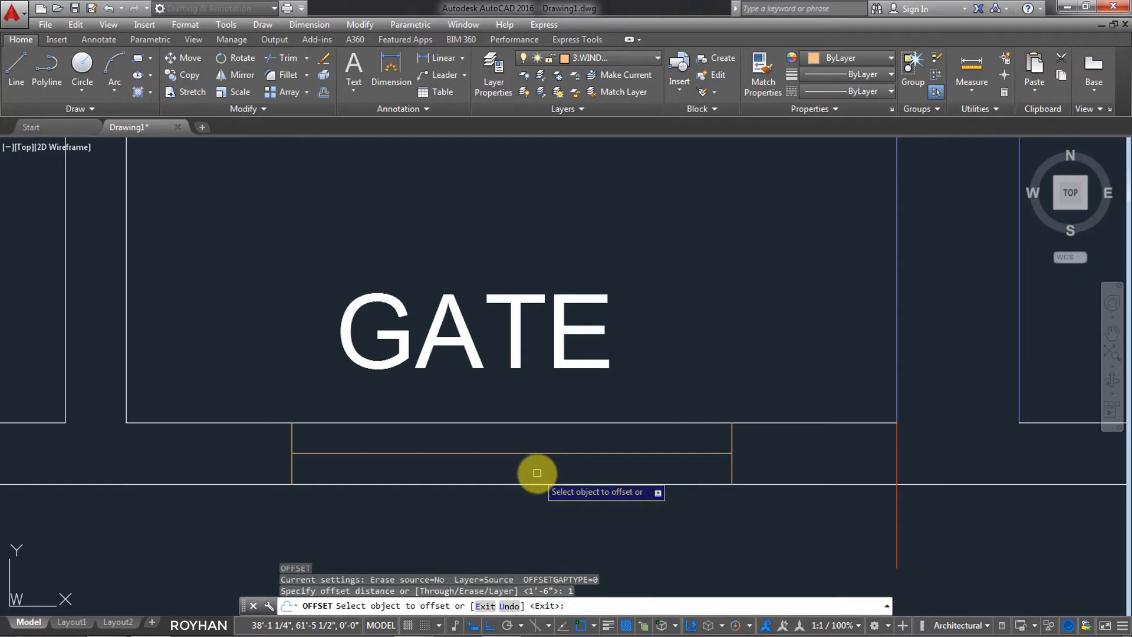
pyautogui.click(543, 453)
pyautogui.click(543, 440)
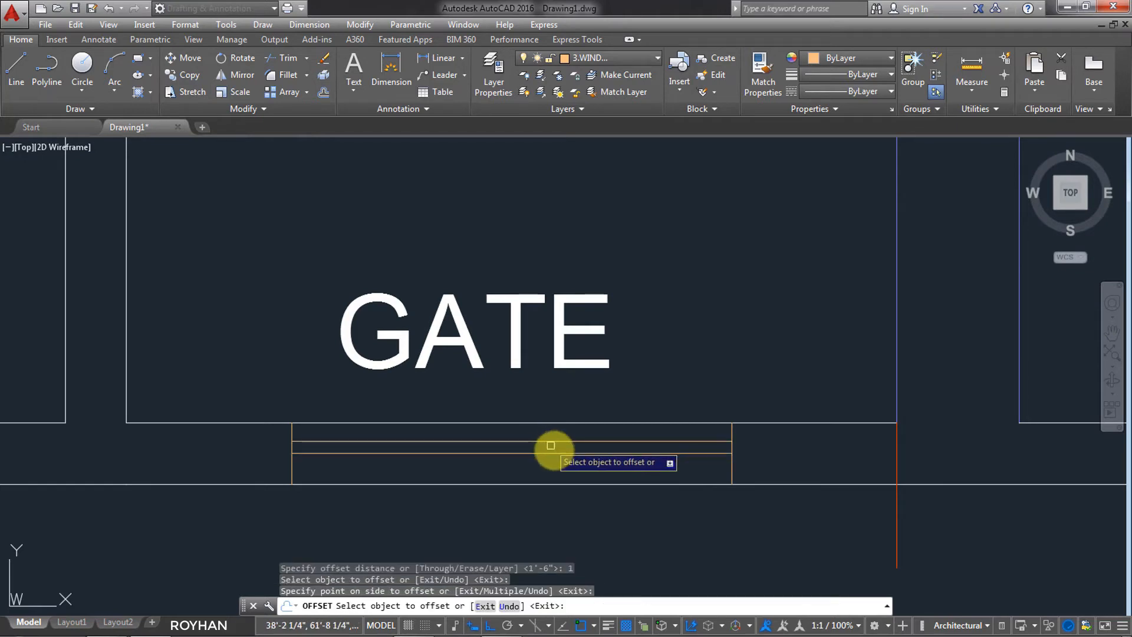
pyautogui.click(554, 452)
pyautogui.click(554, 463)
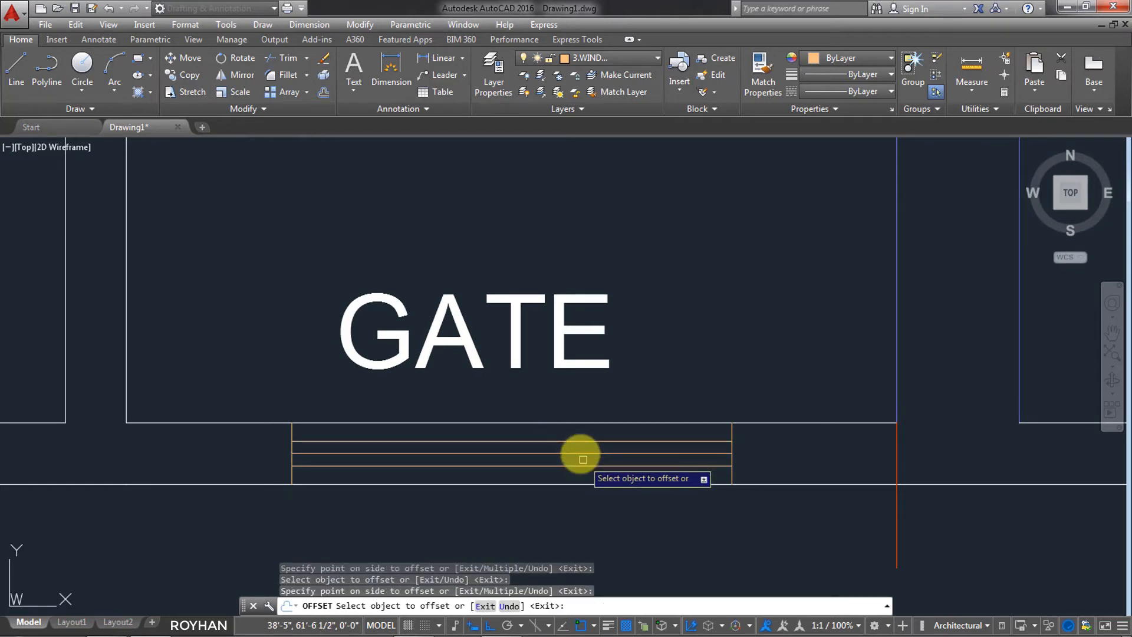
pyautogui.press('Return')
# - Erase the original horizontal centre line between the two offset window lines
pyautogui.click(580, 453)
pyautogui.click(562, 458)
pyautogui.press('Delete')
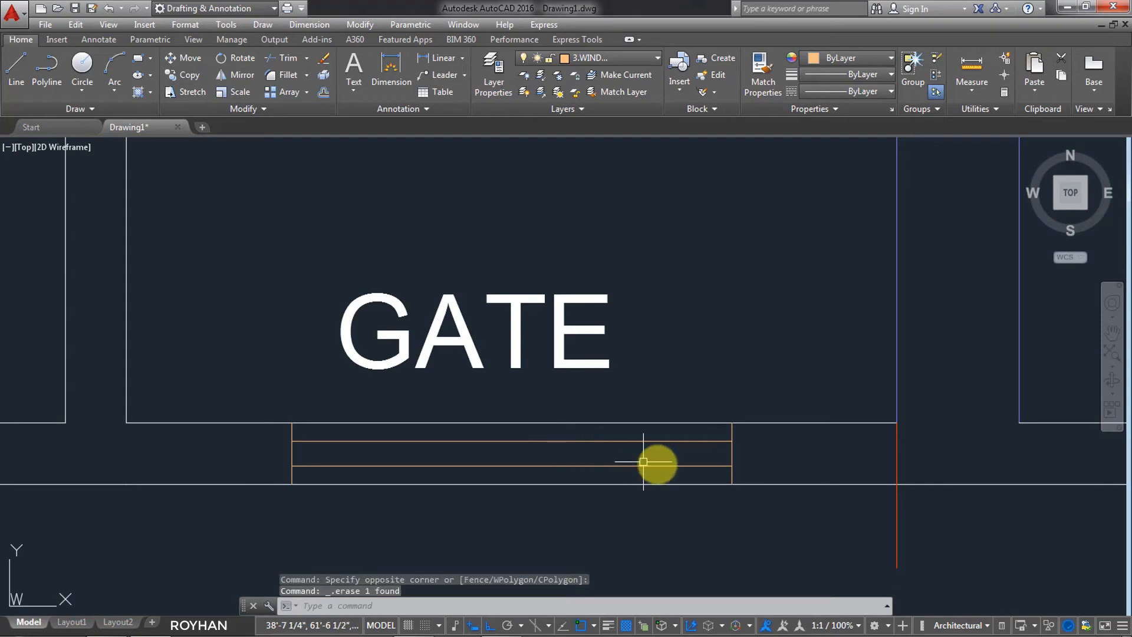
# - Offset both vertical side lines of the new window inward by 3"
pyautogui.write('o')
pyautogui.press('Return')
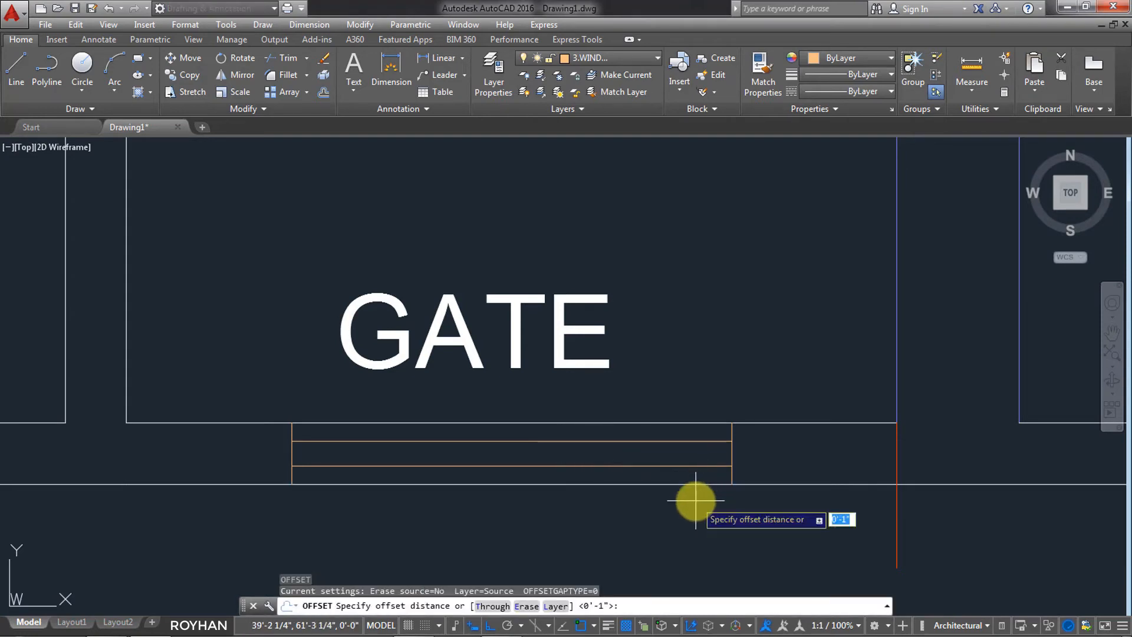
pyautogui.write('3')
pyautogui.press('Return')
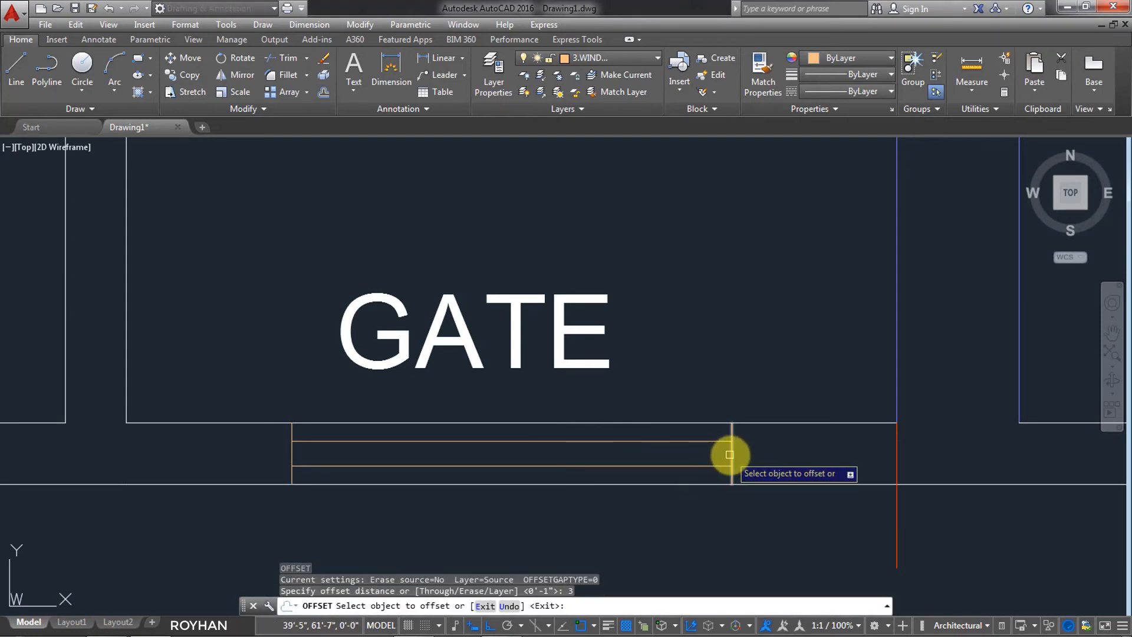
pyautogui.click(731, 454)
pyautogui.click(693, 454)
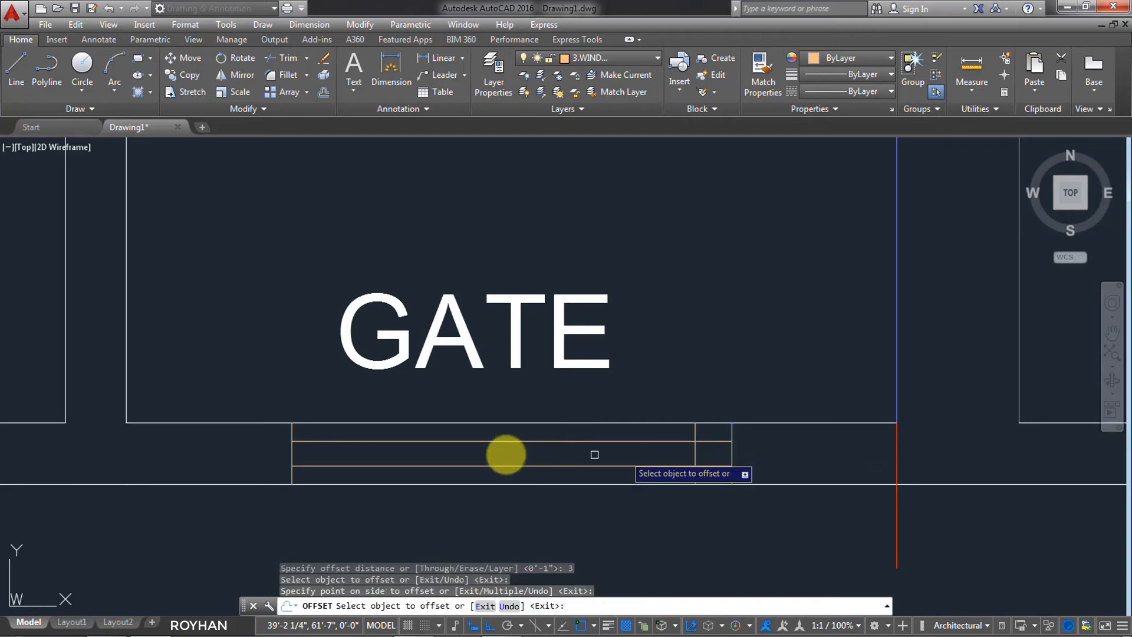
pyautogui.click(292, 455)
pyautogui.click(345, 453)
pyautogui.press('Return')
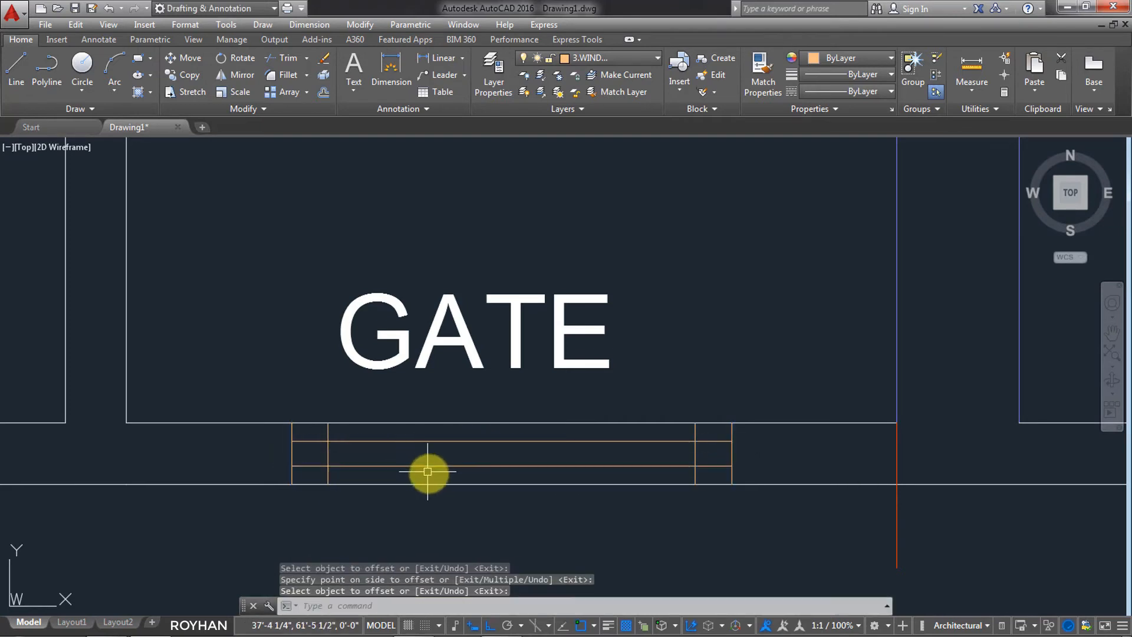
# - Trim the ends of both inner vertical window lines that project beyond the two horizontal frame lines
pyautogui.write('TR')
pyautogui.press('Return')
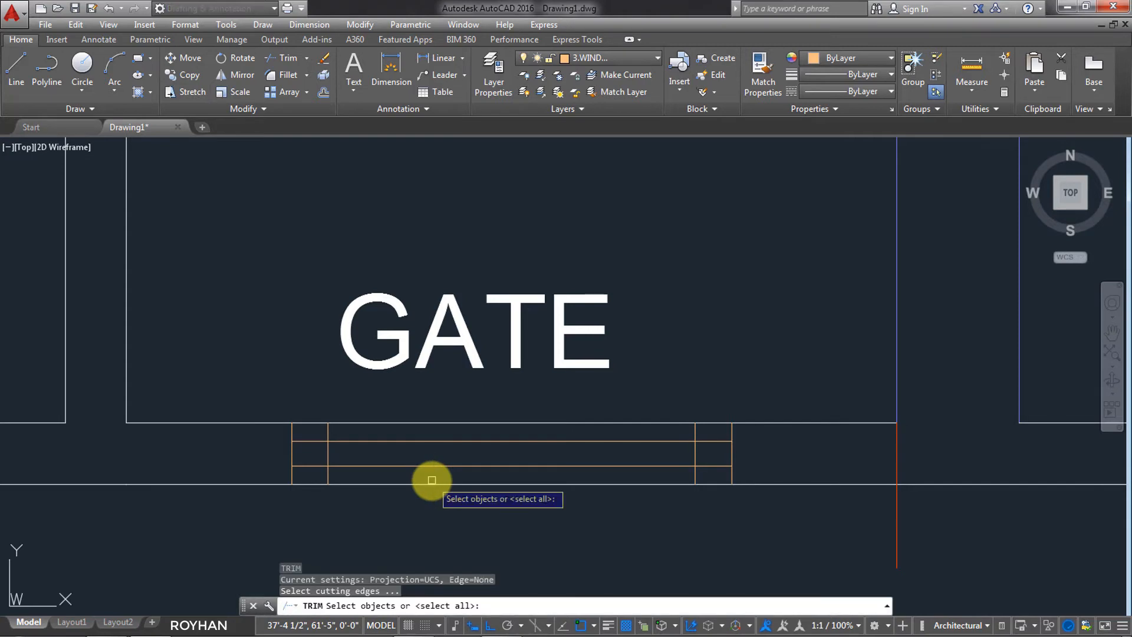
pyautogui.press('Return')
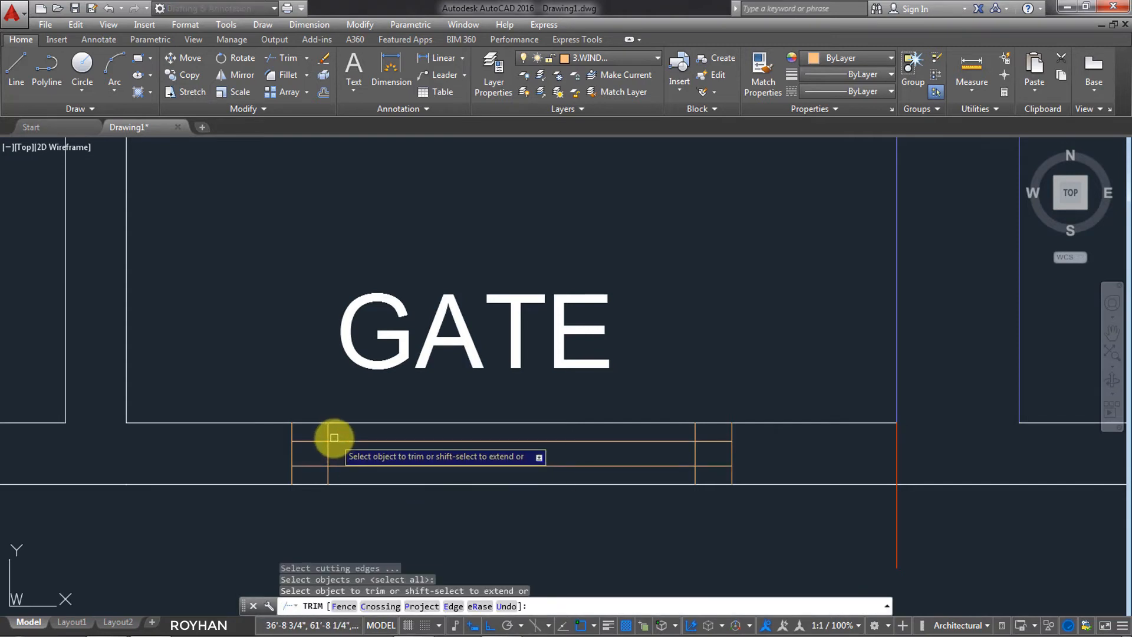
pyautogui.click(327, 431)
pyautogui.click(328, 474)
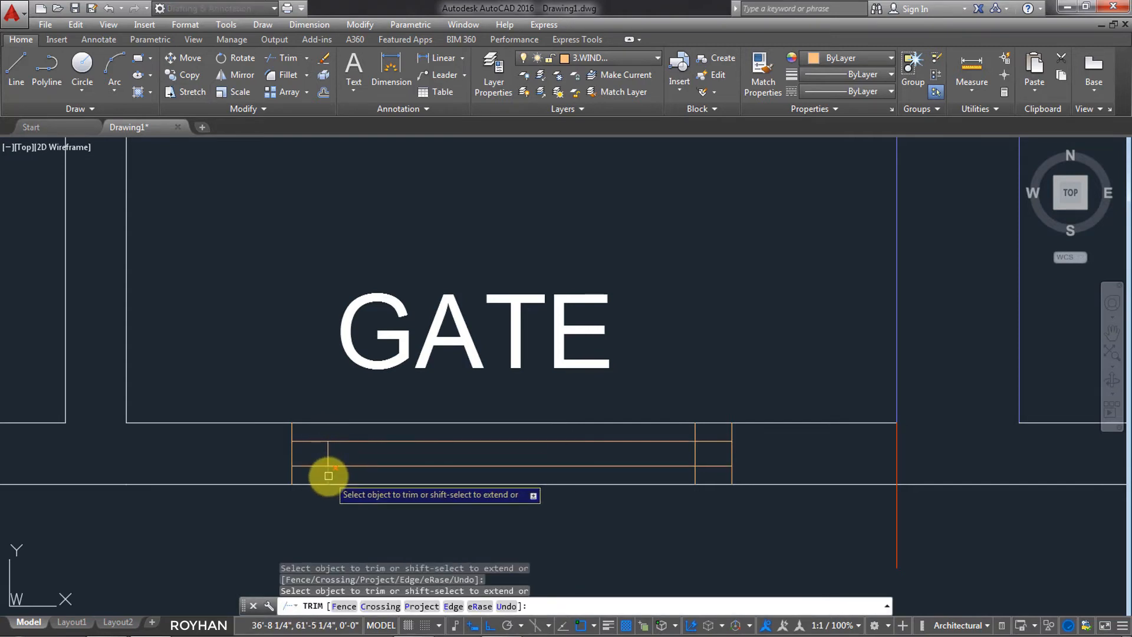
pyautogui.click(695, 432)
pyautogui.click(697, 472)
pyautogui.scroll(-5, 709, 487)
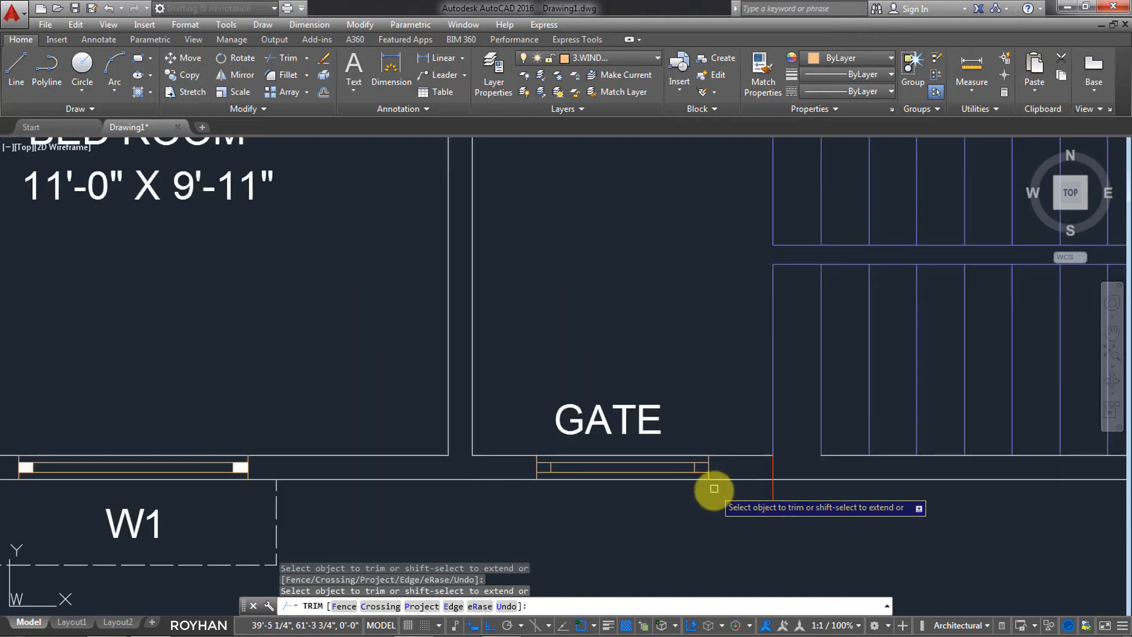
pyautogui.scroll(2, 713, 488)
pyautogui.scroll(2, 879, 457)
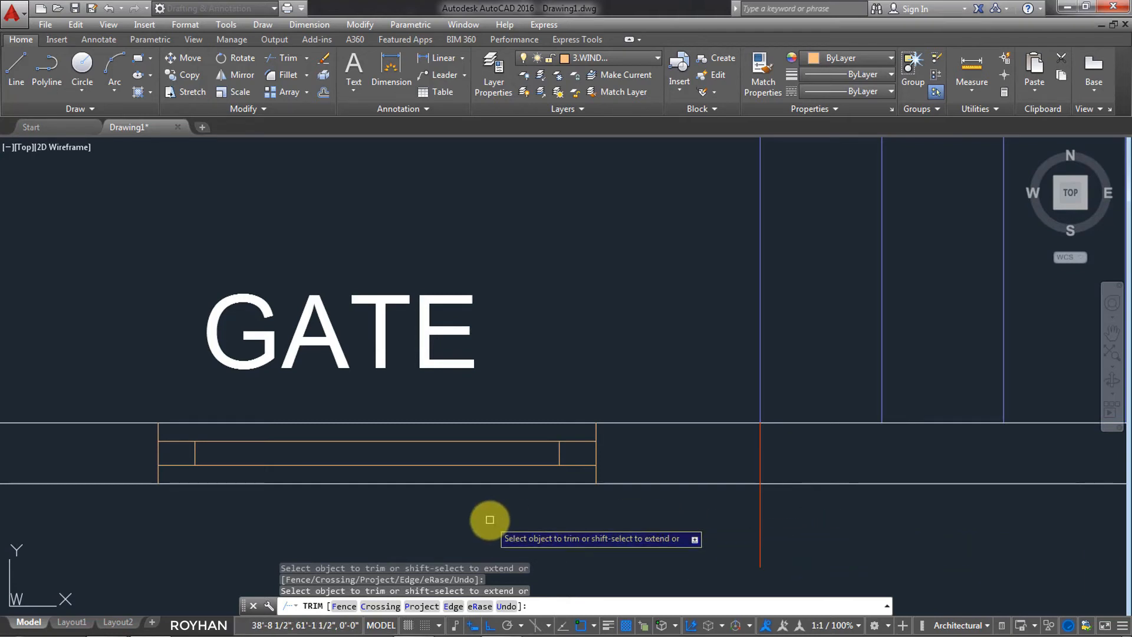
pyautogui.press('Return')
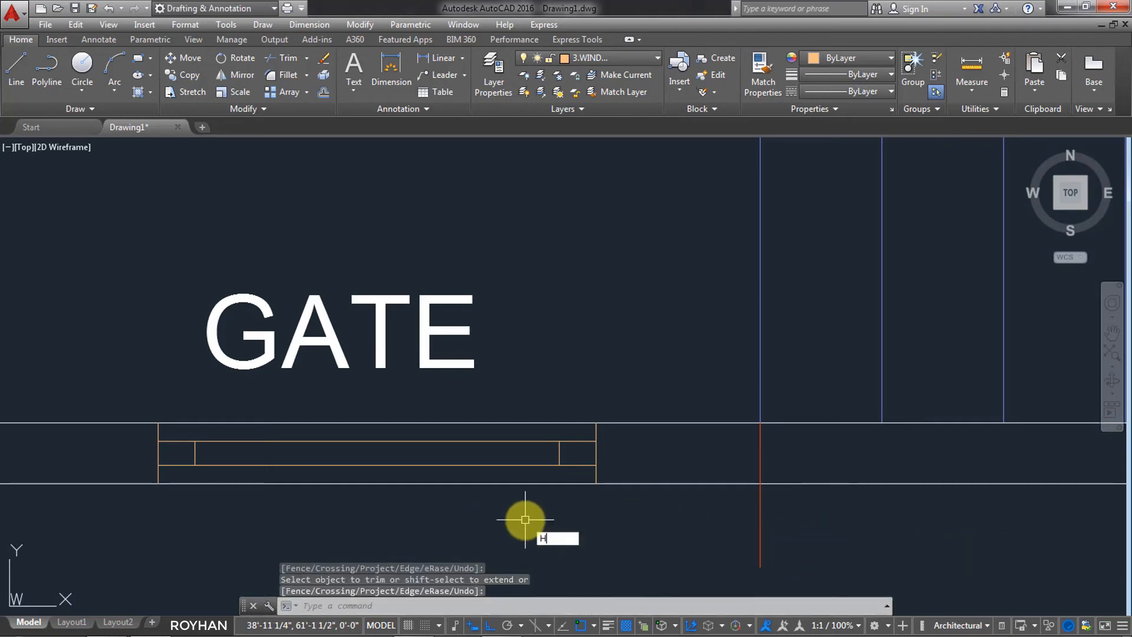
# - Fill the small end rectangles at both sides of the new window with a SOLID hatch
pyautogui.write('H')
pyautogui.press('Return')
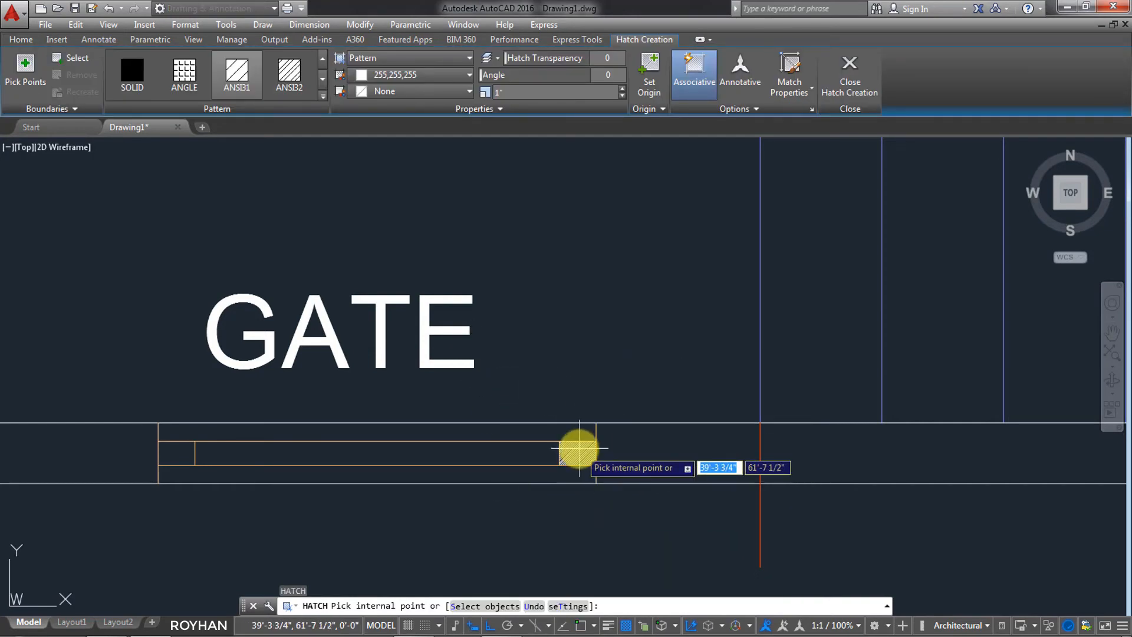
pyautogui.click(132, 79)
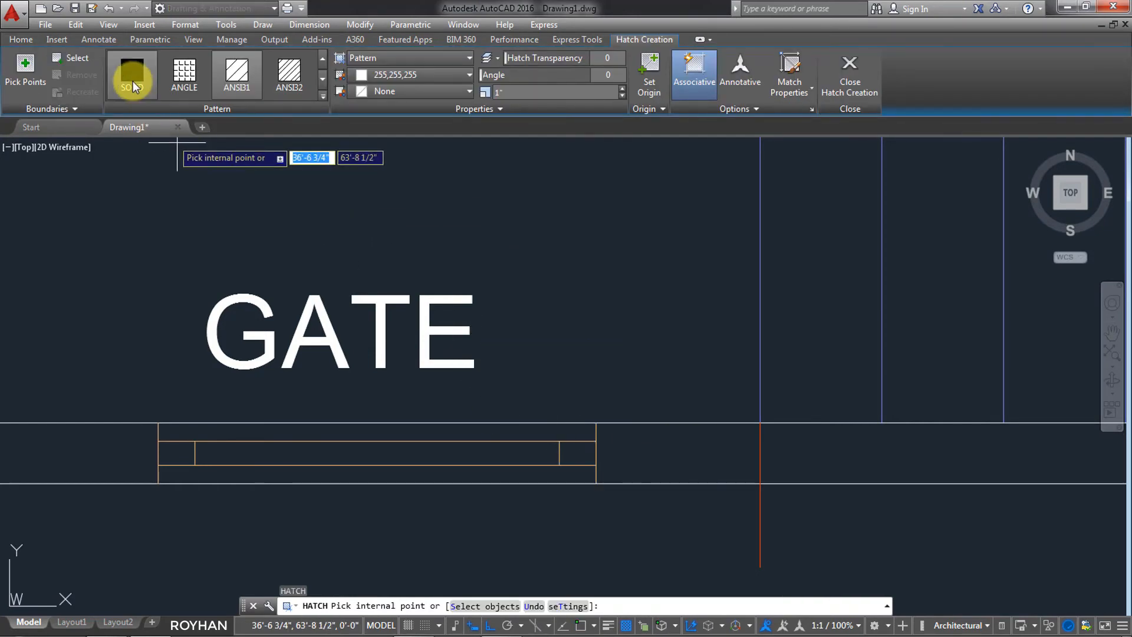
pyautogui.click(571, 453)
pyautogui.click(199, 442)
pyautogui.press('Return')
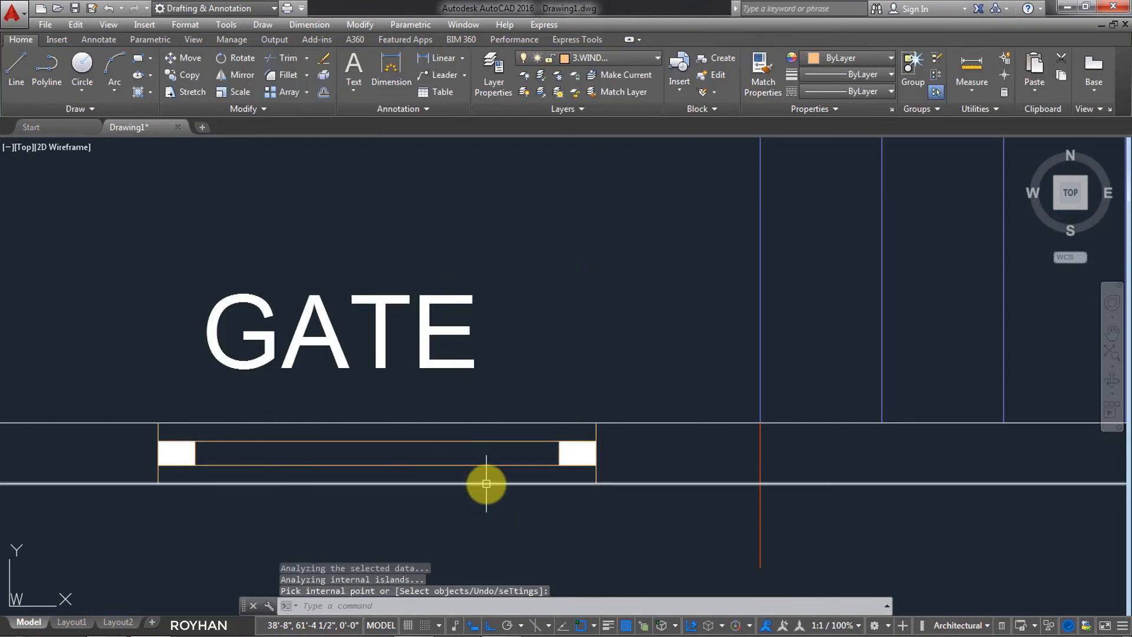
# - Erase the short red vertical line crossing the outer wall at the lower stair flight's first riser
pyautogui.scroll(-6, 508, 488)
pyautogui.click(594, 483)
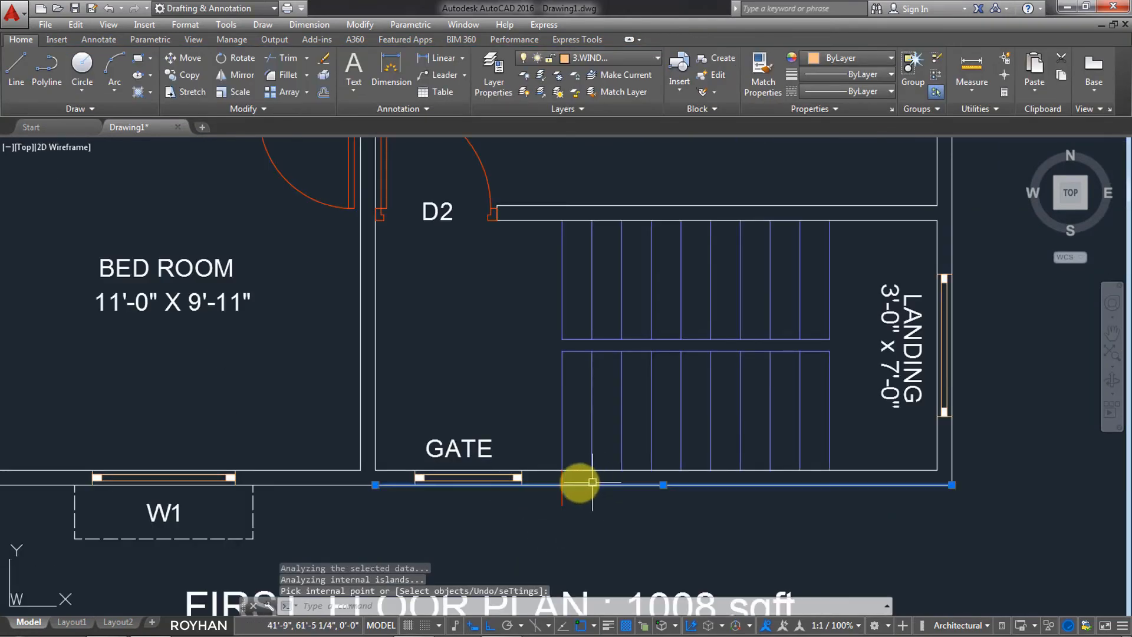
pyautogui.press('Escape')
pyautogui.click(596, 496)
pyautogui.click(538, 505)
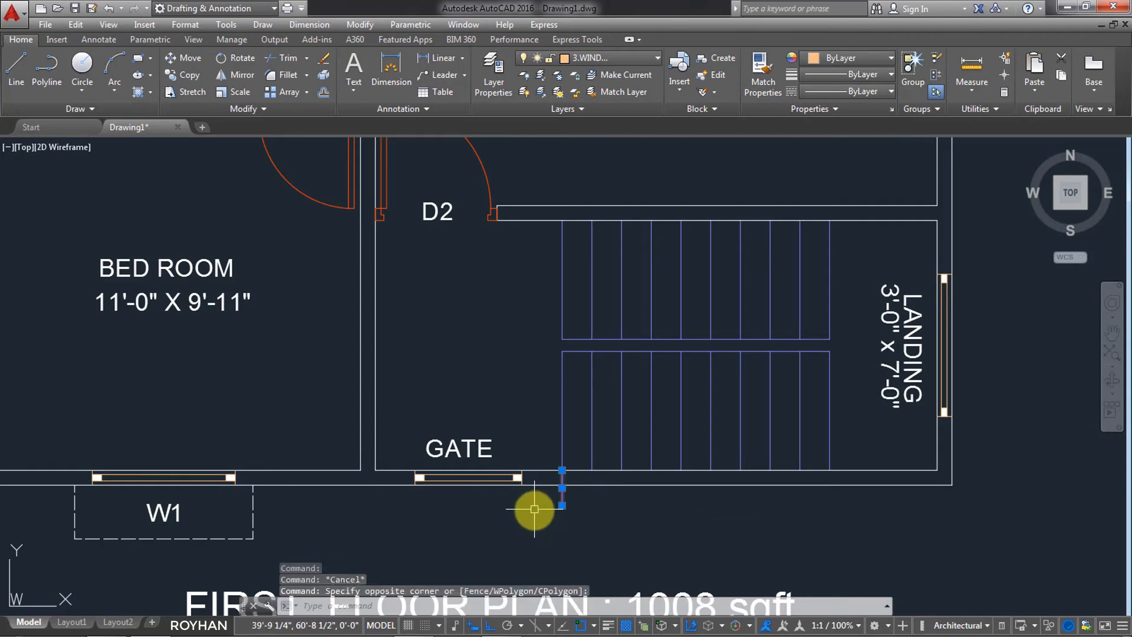
pyautogui.press('Delete')
# - Change the GATE label in the first floor plan to W2
pyautogui.scroll(-4, 545, 513)
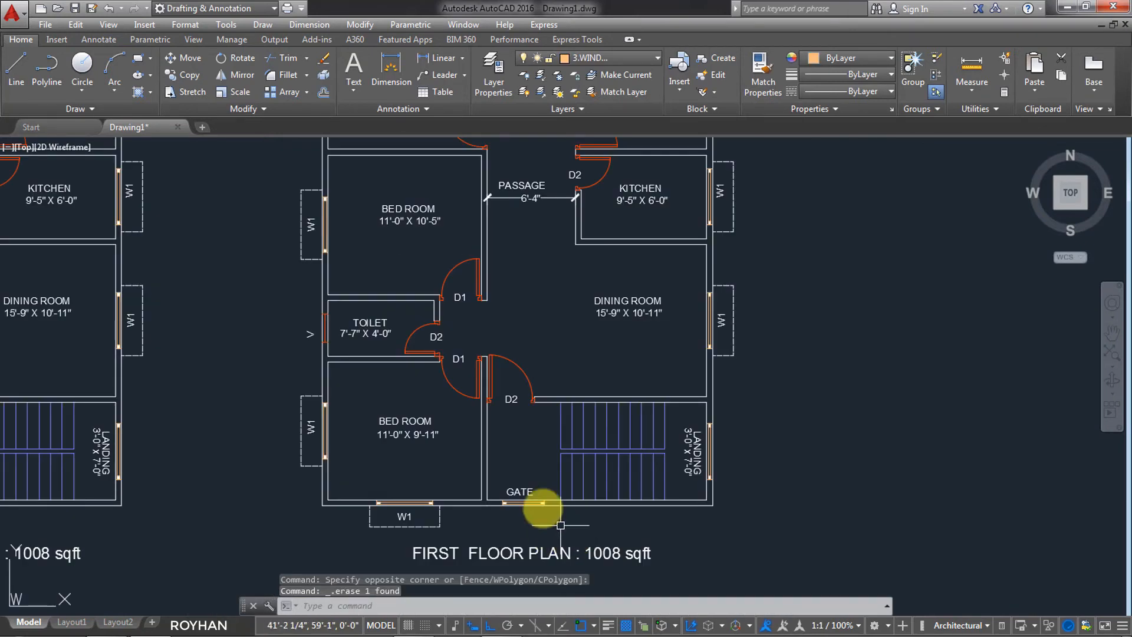
pyautogui.doubleClick(519, 491)
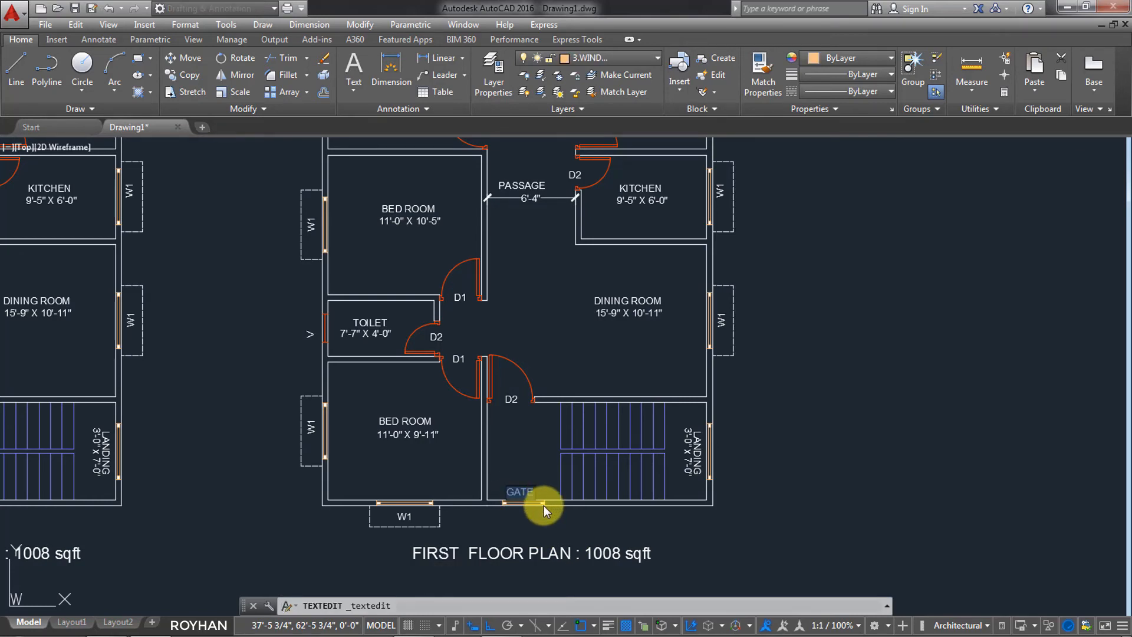
pyautogui.write('W2')
pyautogui.press('Return')
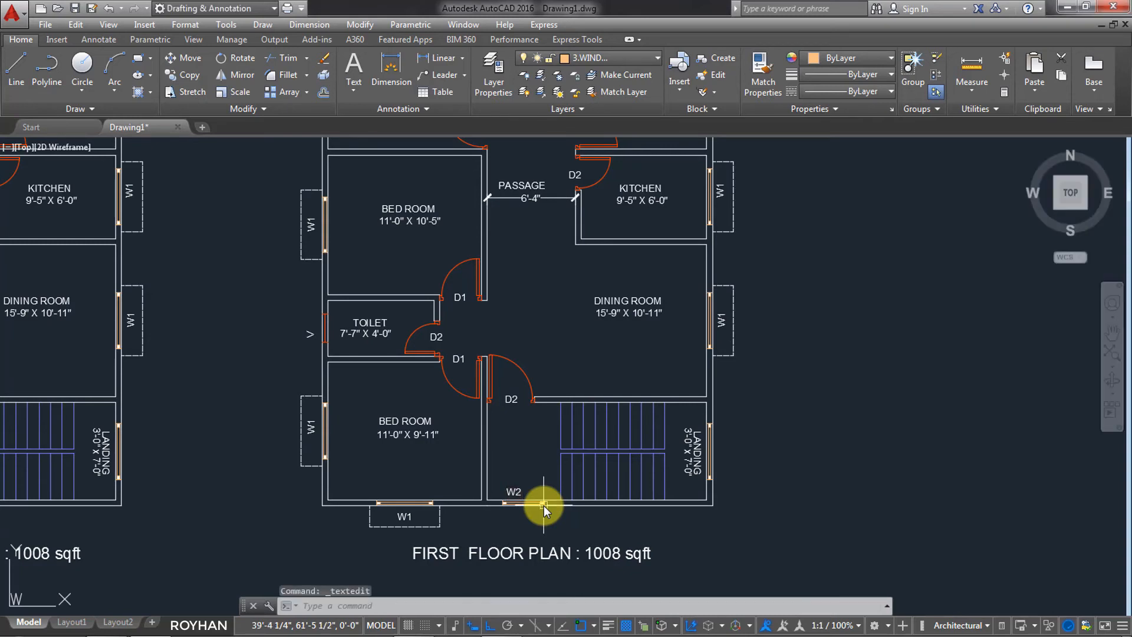
# - Move the W2 label from inside the stair lobby to just below the new window, outside the first floor plan's outer wall
pyautogui.scroll(6, 531, 495)
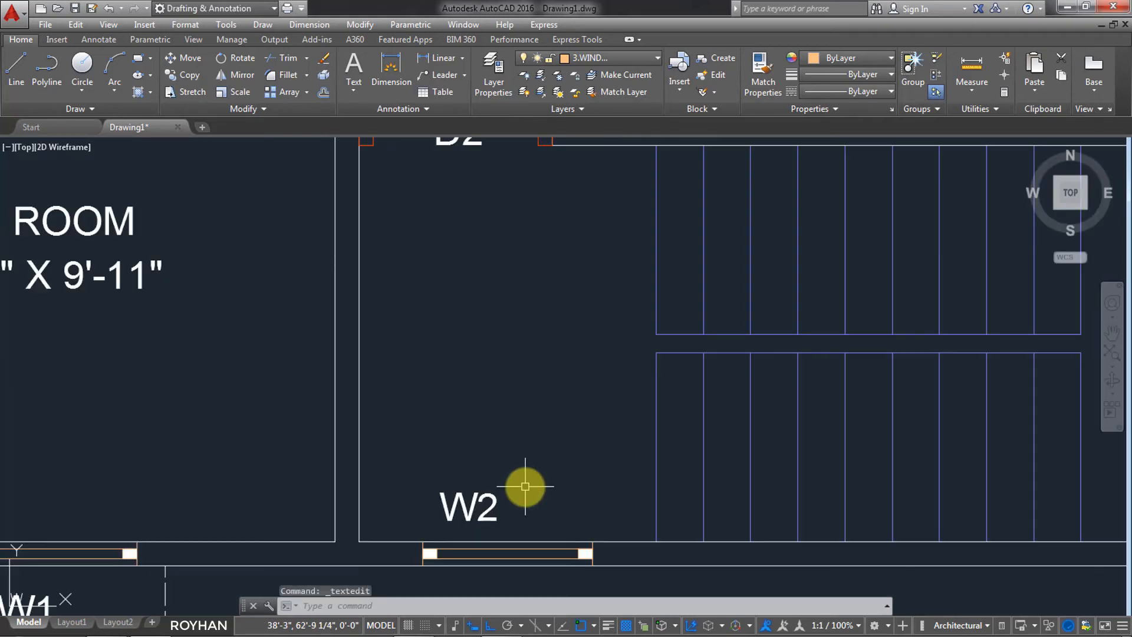
pyautogui.write('m')
pyautogui.press('Return')
pyautogui.click(476, 520)
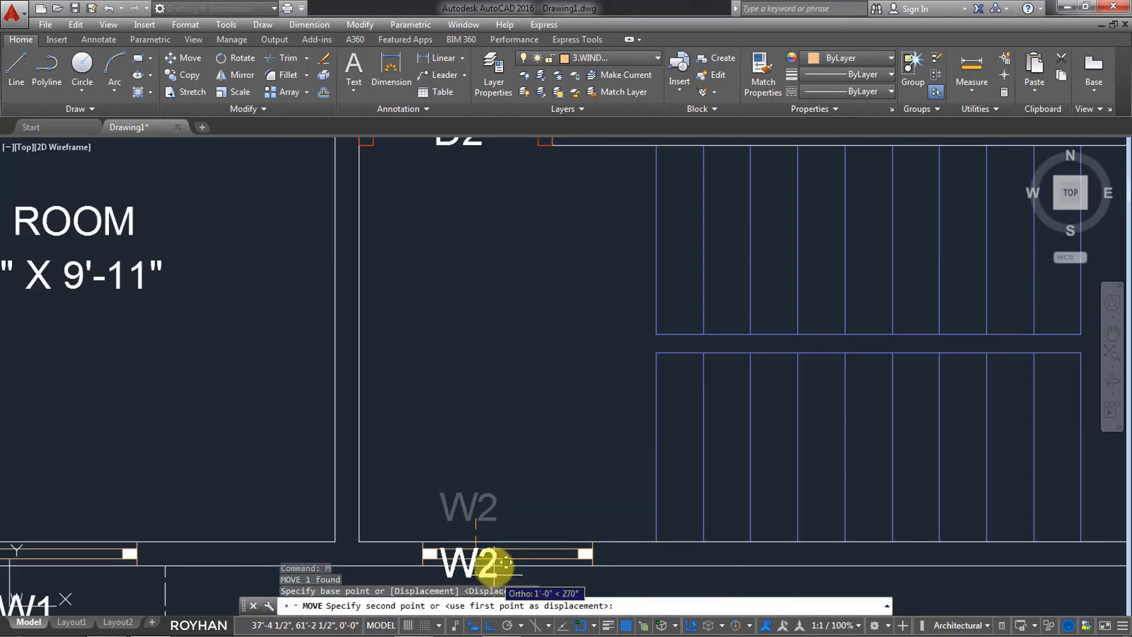
pyautogui.moveTo(505, 562); pyautogui.dragTo(513, 362, button='middle')
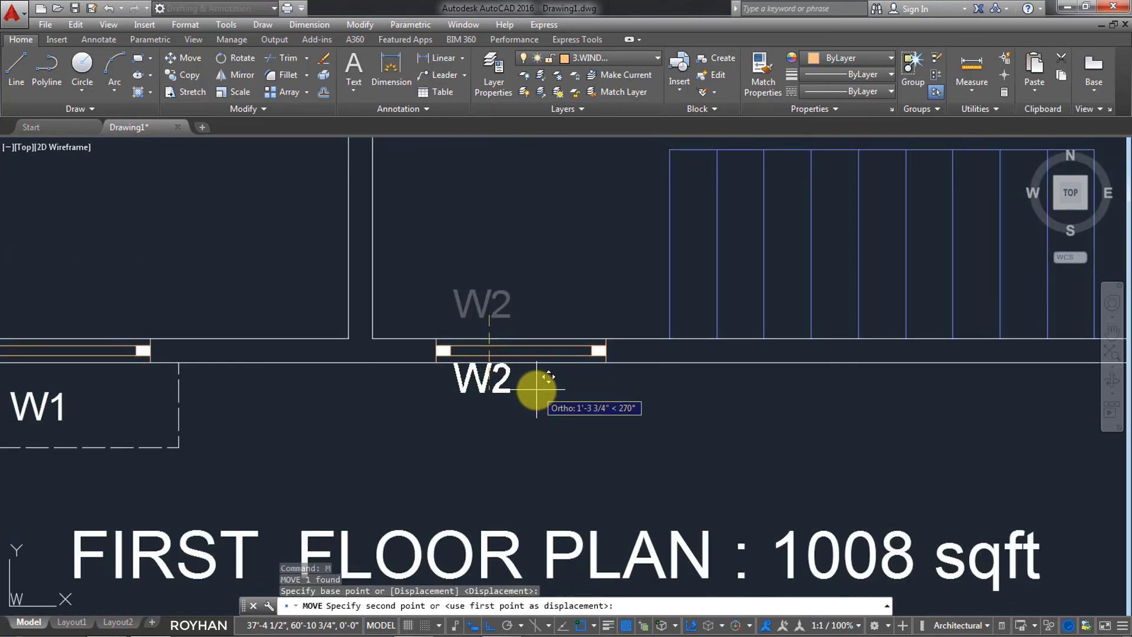
pyautogui.press('F8')
pyautogui.scroll(2, 533, 401)
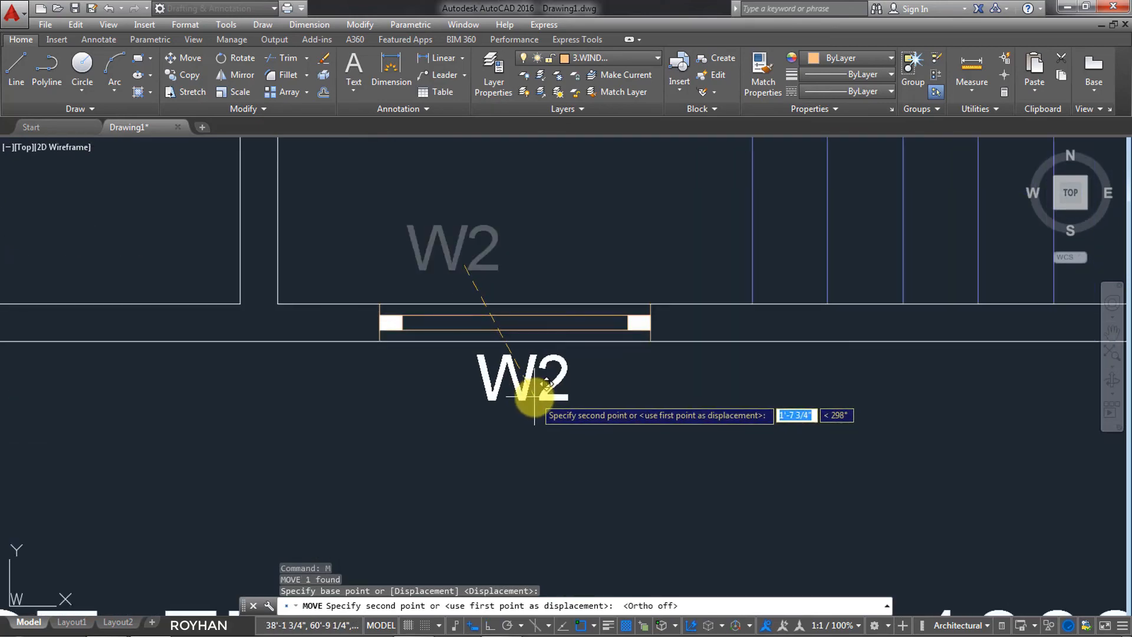
pyautogui.click(534, 401)
pyautogui.scroll(-8, 586, 471)
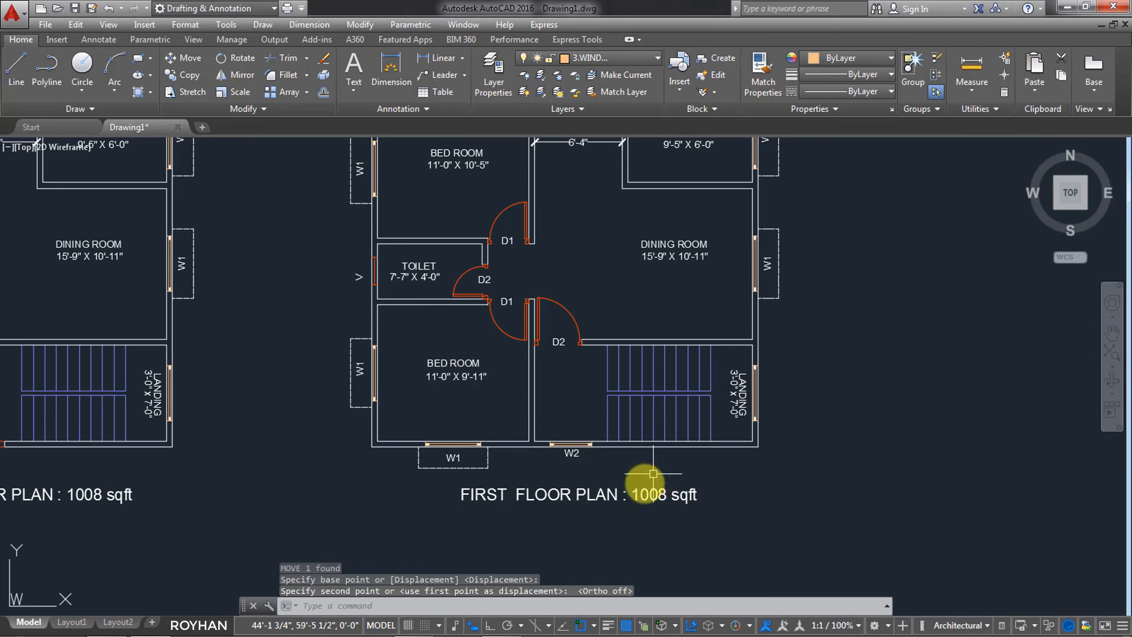
pyautogui.moveTo(654, 473); pyautogui.dragTo(518, 518, button='middle')
pyautogui.scroll(-3, 538, 462)
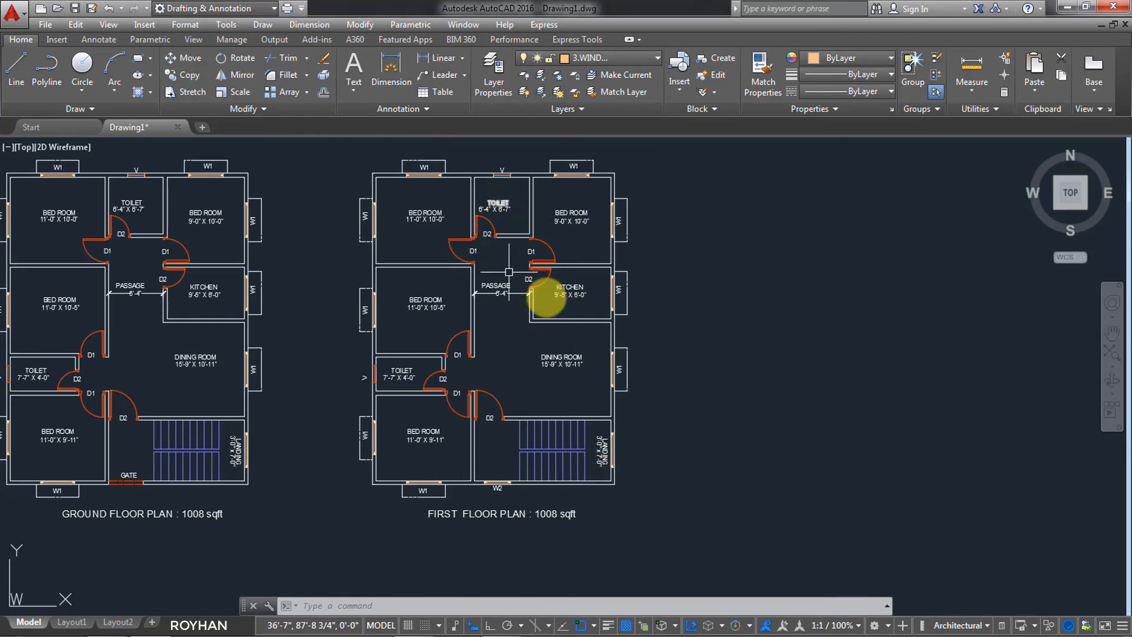
pyautogui.click(665, 519)
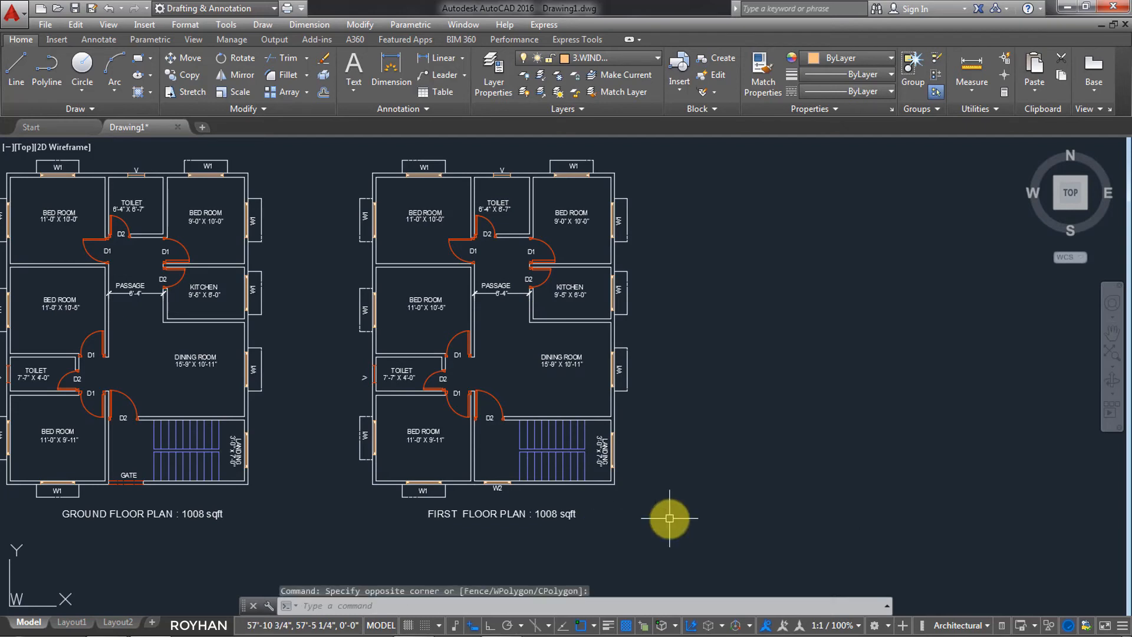
pyautogui.moveTo(624, 522); pyautogui.dragTo(615, 527, button='middle')
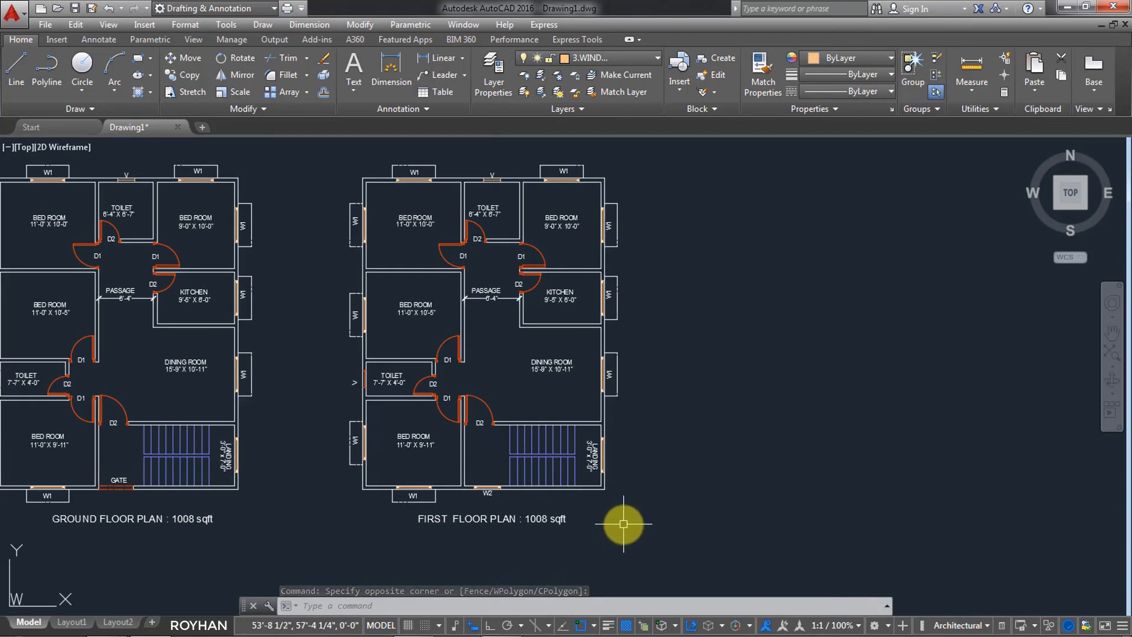
pyautogui.moveTo(623, 523)
pyautogui.mouseDown(button='middle')
pyautogui.moveTo(599, 533)
pyautogui.moveTo(644, 528)
pyautogui.mouseUp(button='middle')
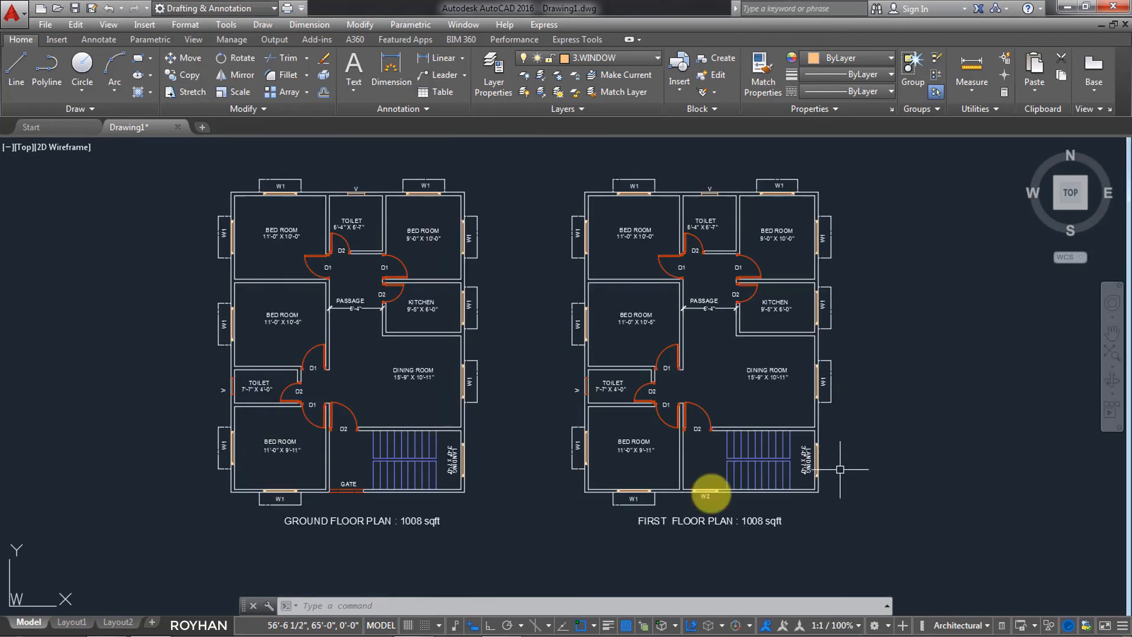
# - Draw a text-free leader arrow along the middle of the ground floor's upper stair flight, pointing toward the landing
pyautogui.scroll(4, 465, 503)
pyautogui.scroll(-4, 614, 510)
pyautogui.scroll(2, 614, 511)
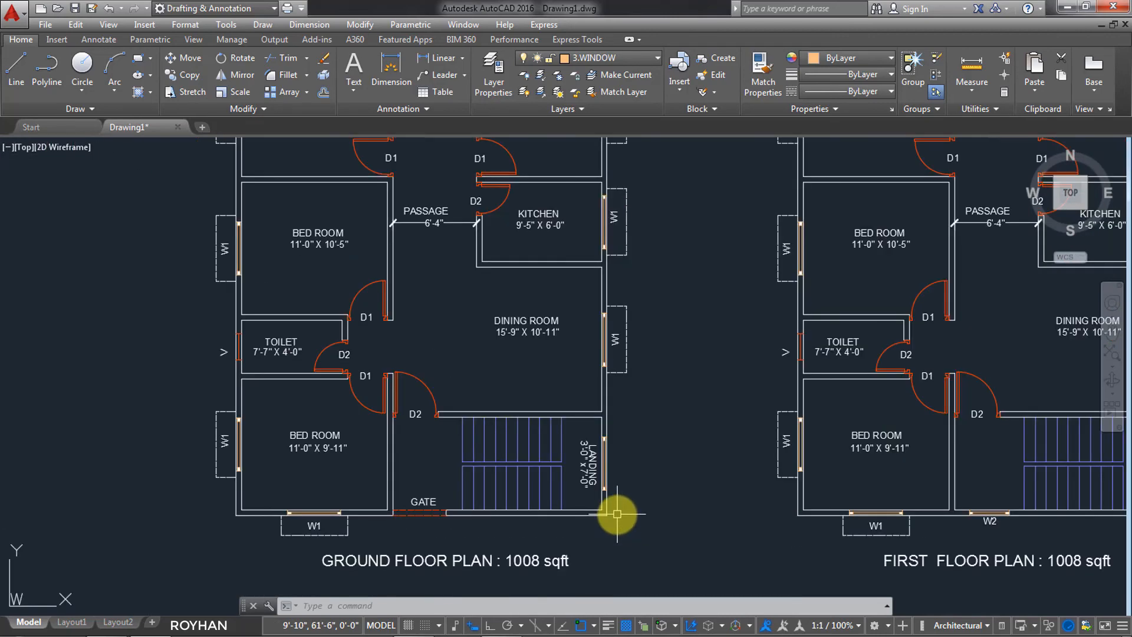
pyautogui.scroll(2, 550, 497)
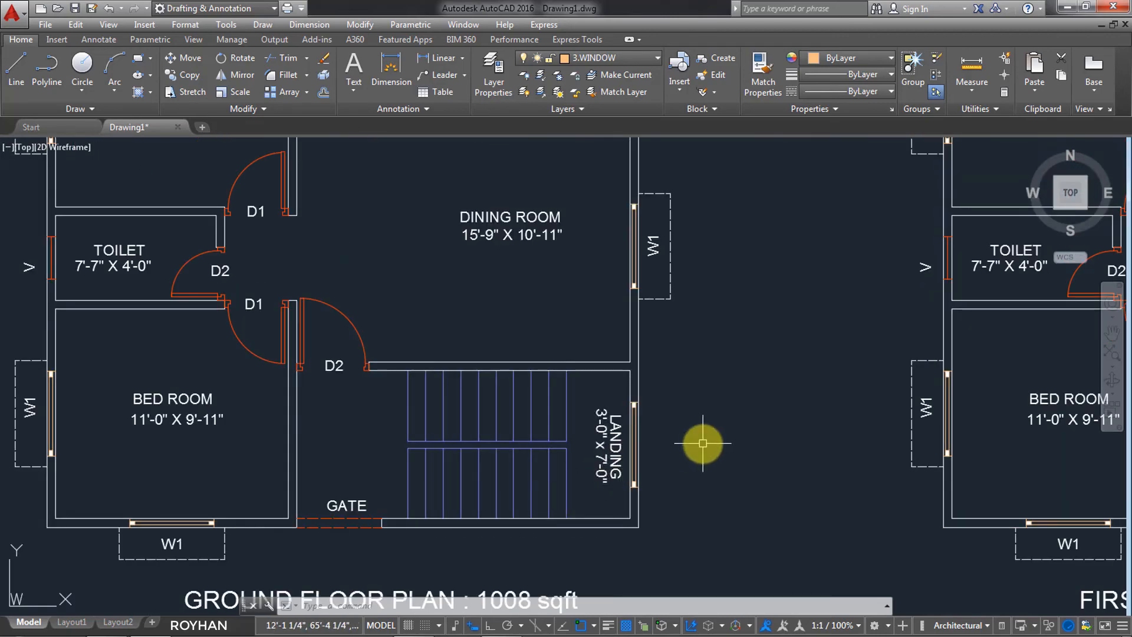
pyautogui.write('E')
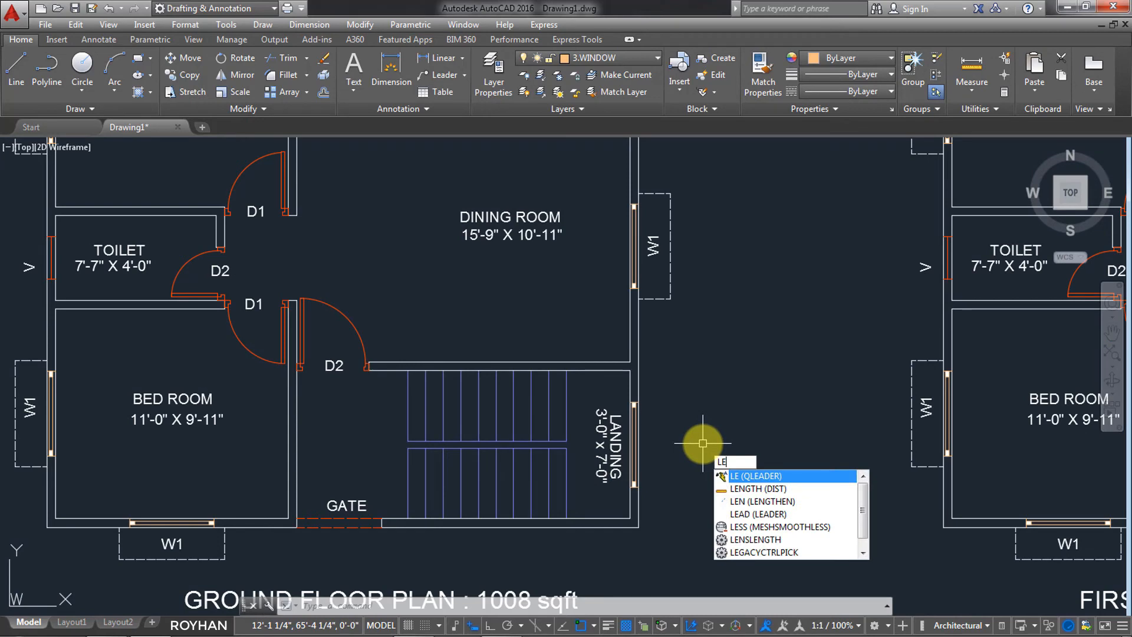
pyautogui.press('Return')
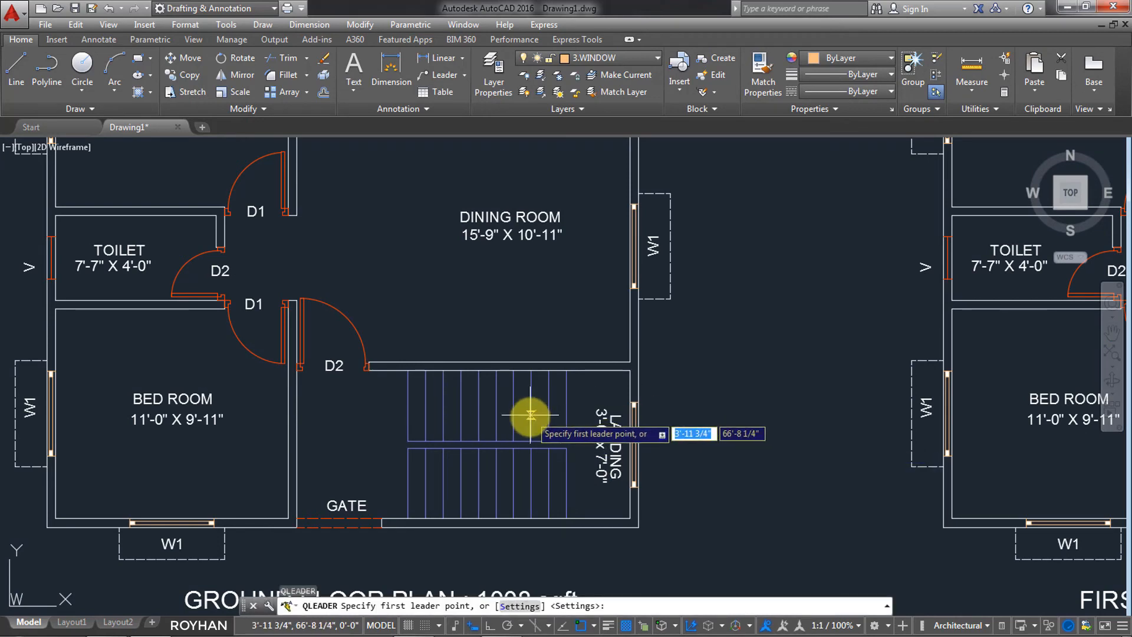
pyautogui.click(547, 406)
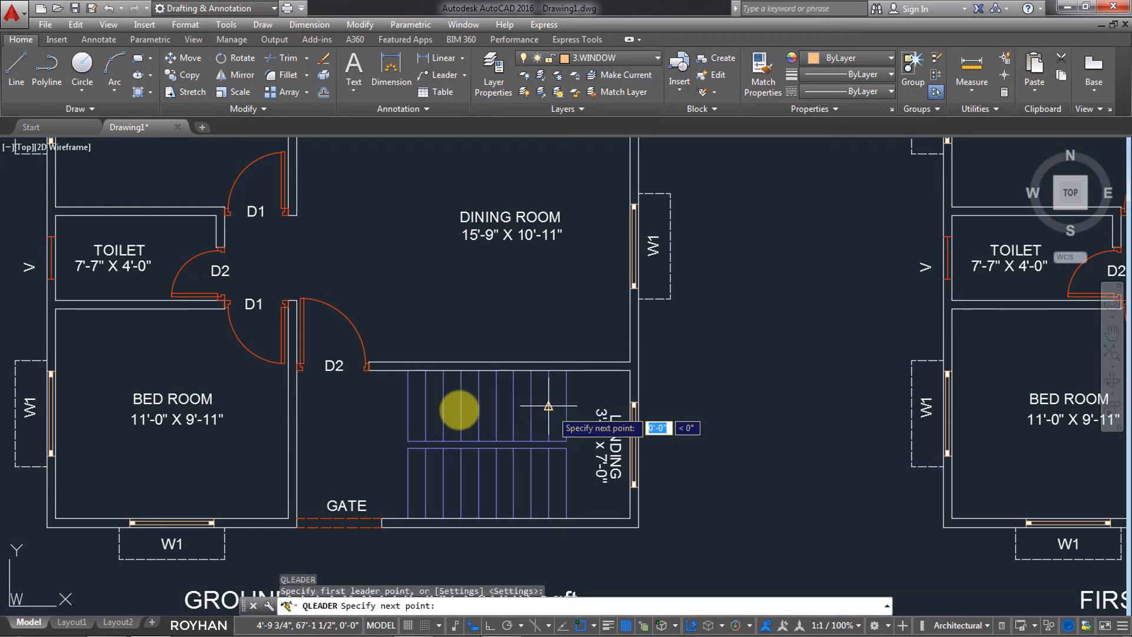
pyautogui.click(425, 406)
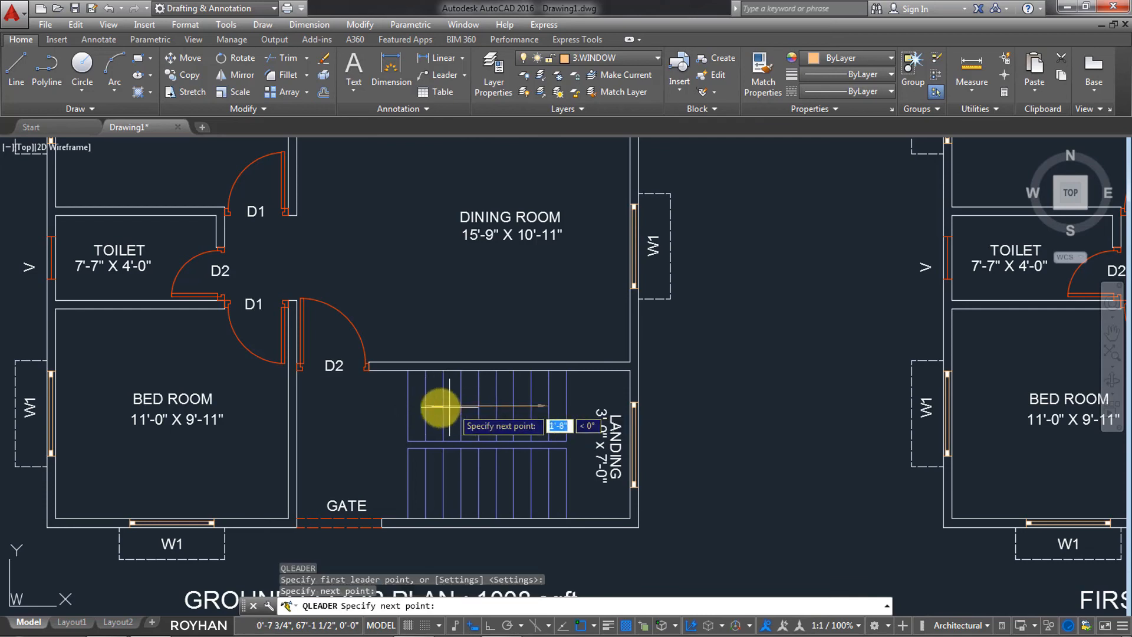
pyautogui.click(433, 425)
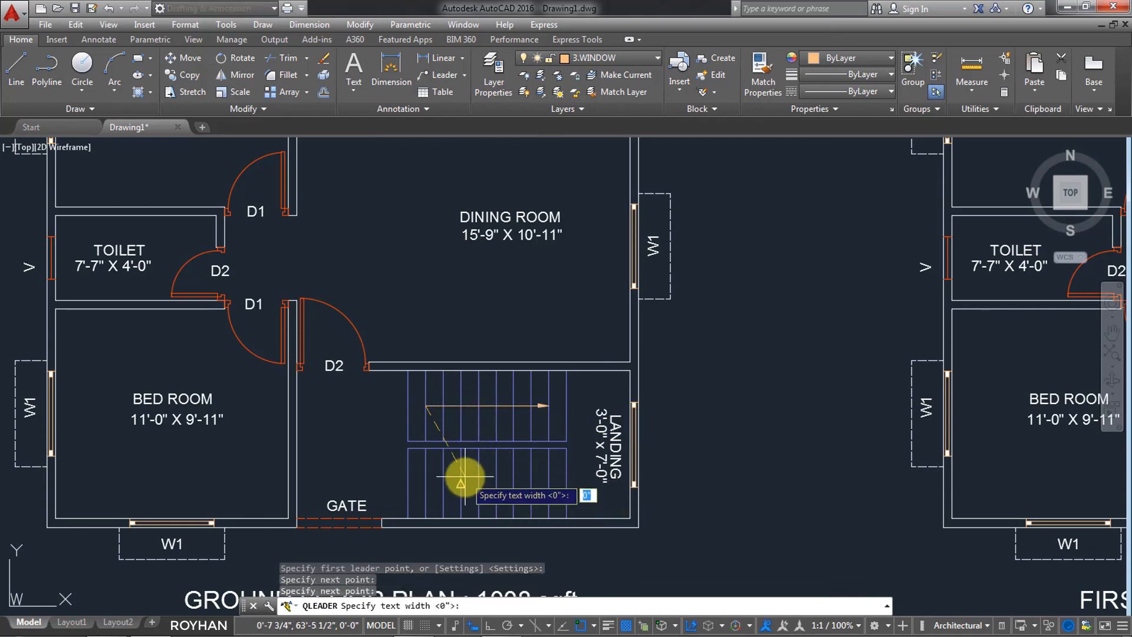
pyautogui.press('Return')
pyautogui.press('Return')
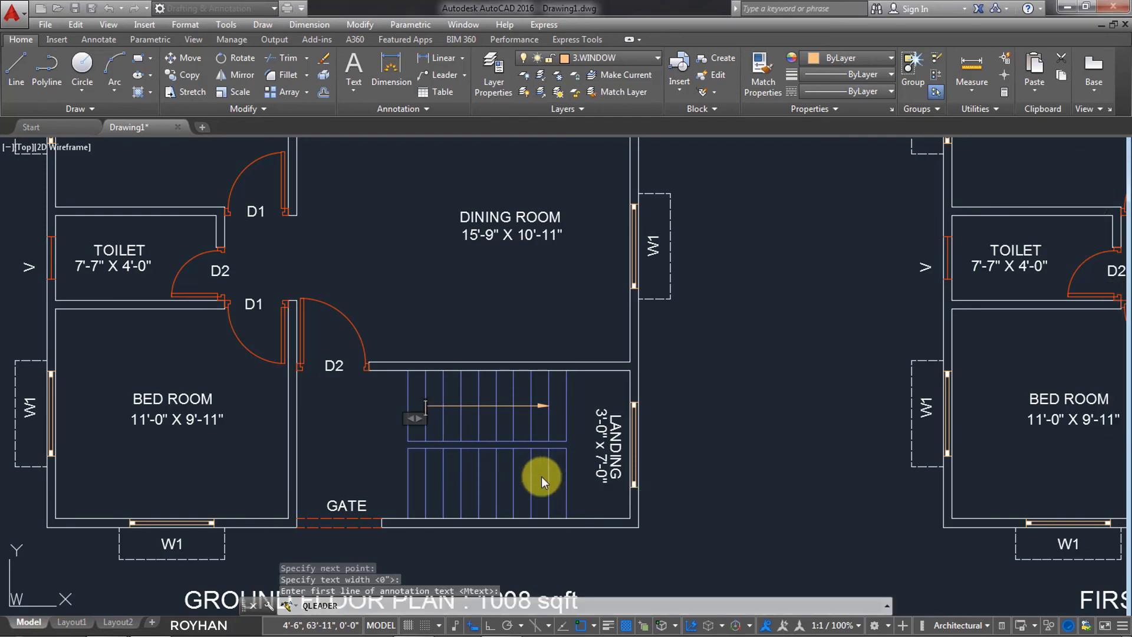
pyautogui.press('Escape')
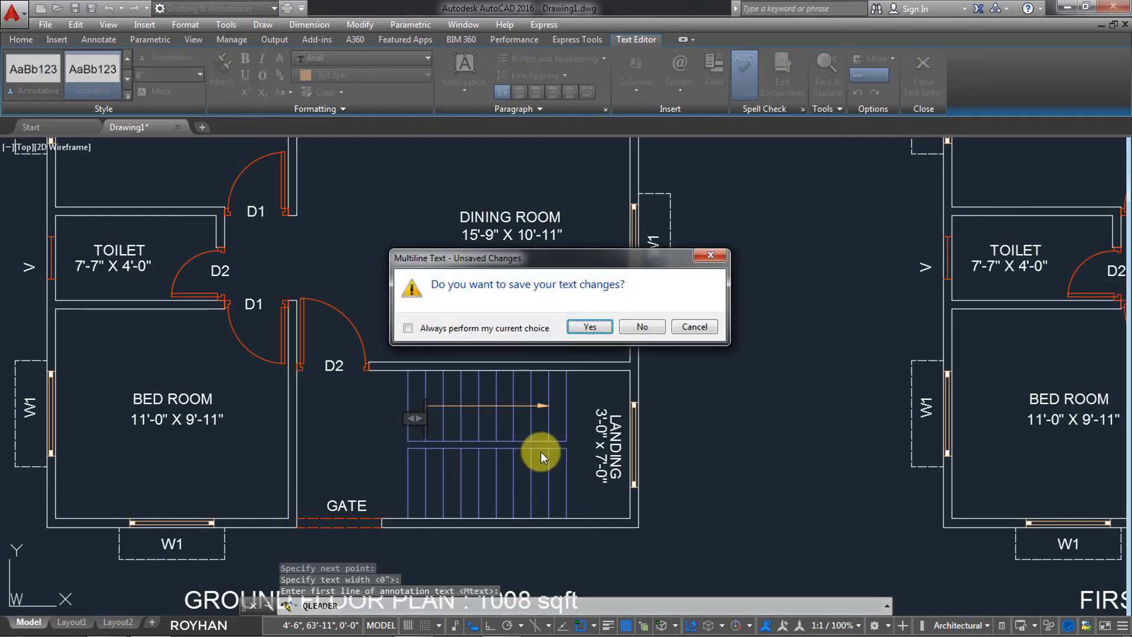
pyautogui.click(609, 328)
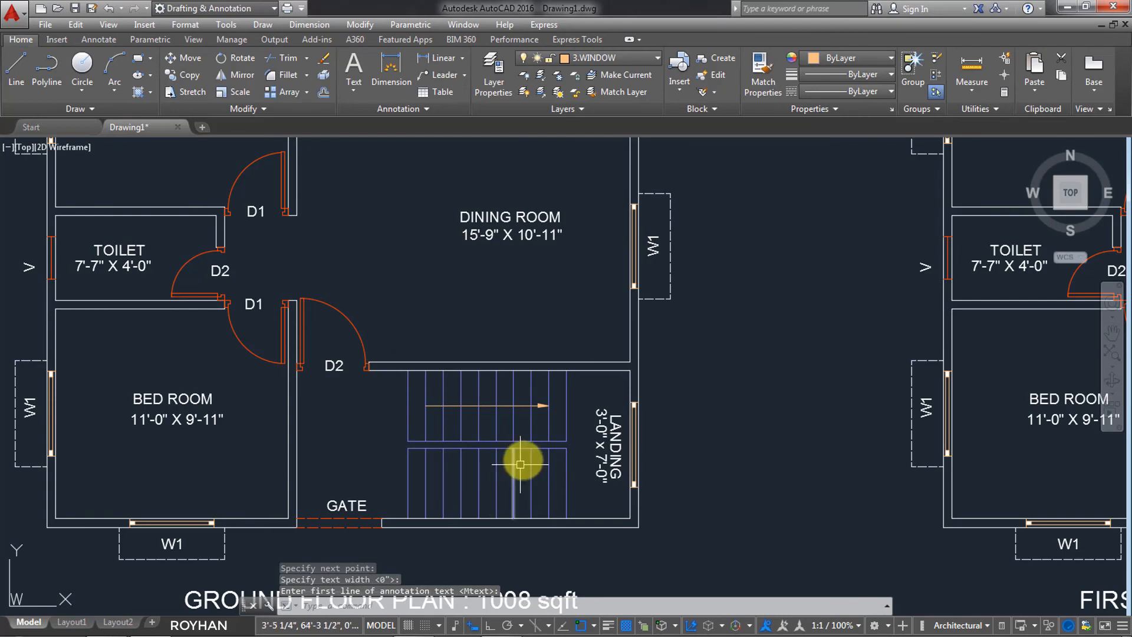
# - Draw a text-free leader arrow along the middle of the ground floor's lower stair flight, pointing away from the landing
pyautogui.click(426, 484)
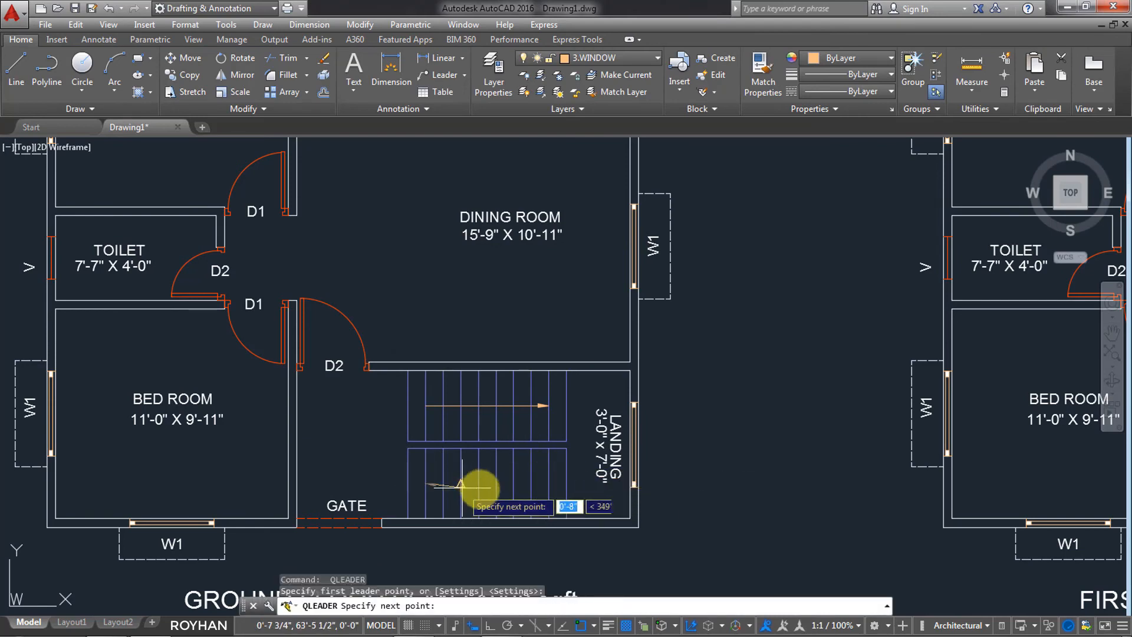
pyautogui.click(549, 484)
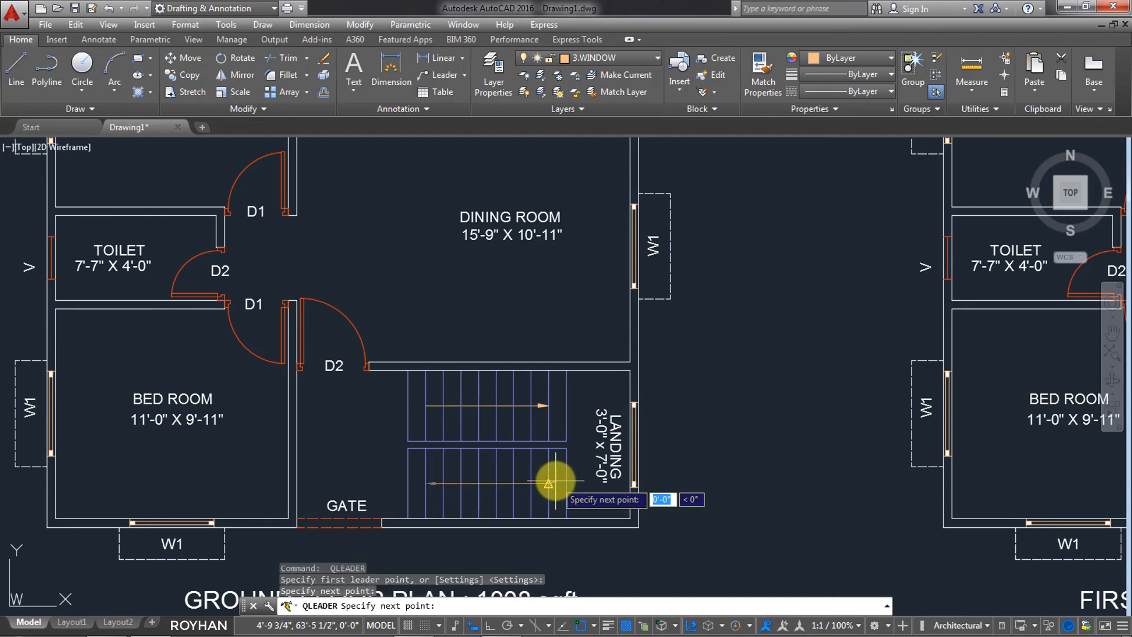
pyautogui.press('Return')
pyautogui.press('Return')
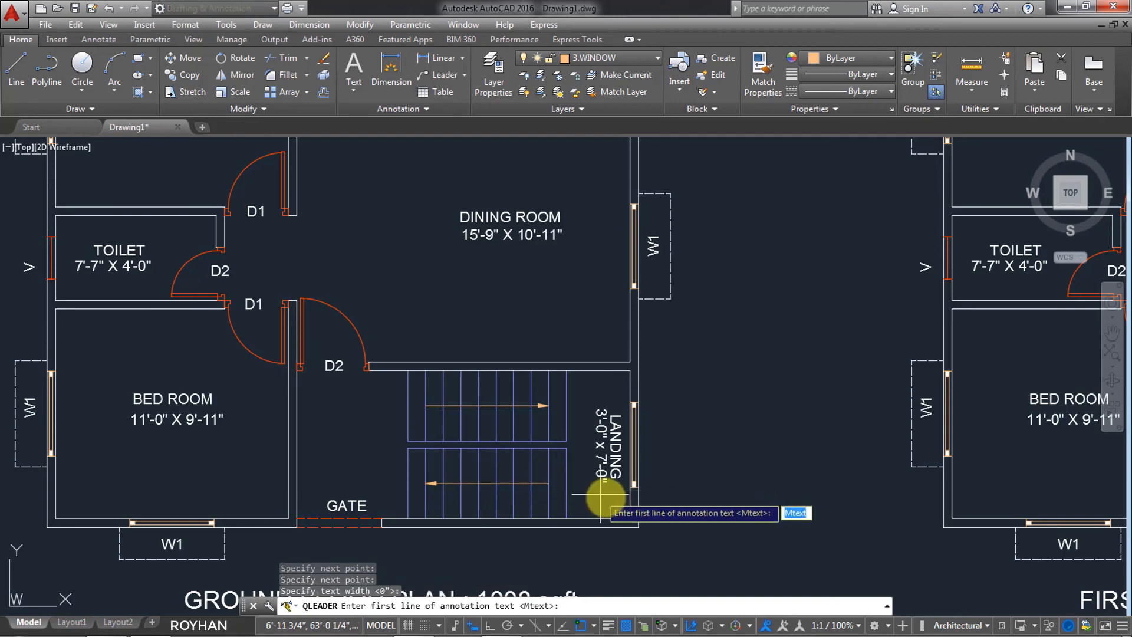
pyautogui.press('Return')
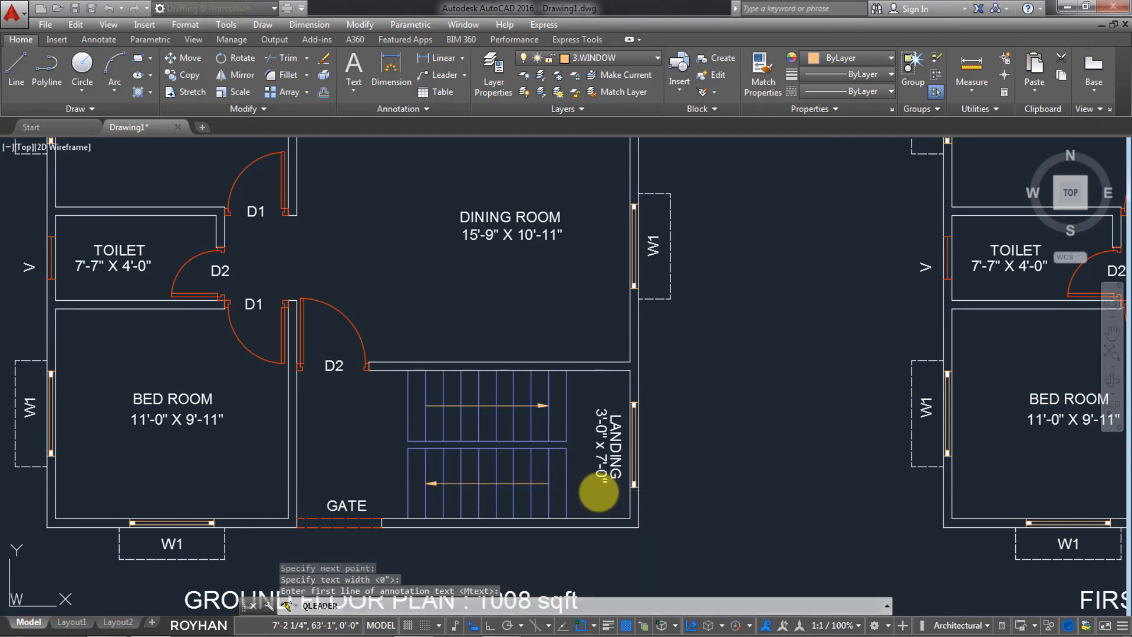
pyautogui.click(592, 491)
# - Put both stair direction arrows on the 4.STAIR layer and set their color to white (255,255,255)
pyautogui.scroll(-4, 584, 494)
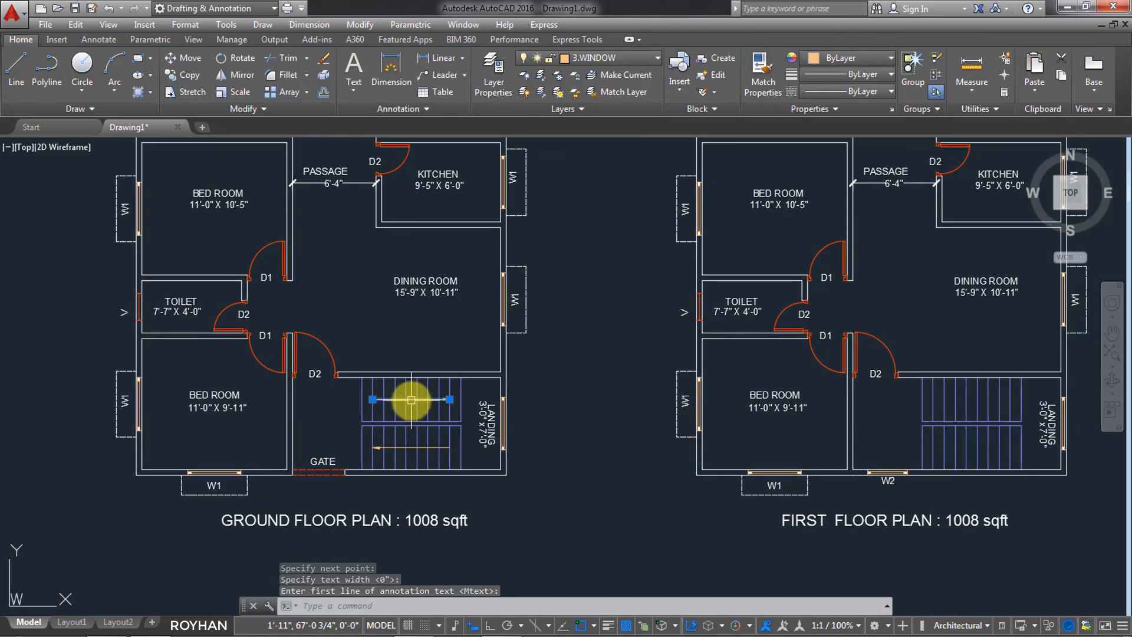
pyautogui.click(409, 445)
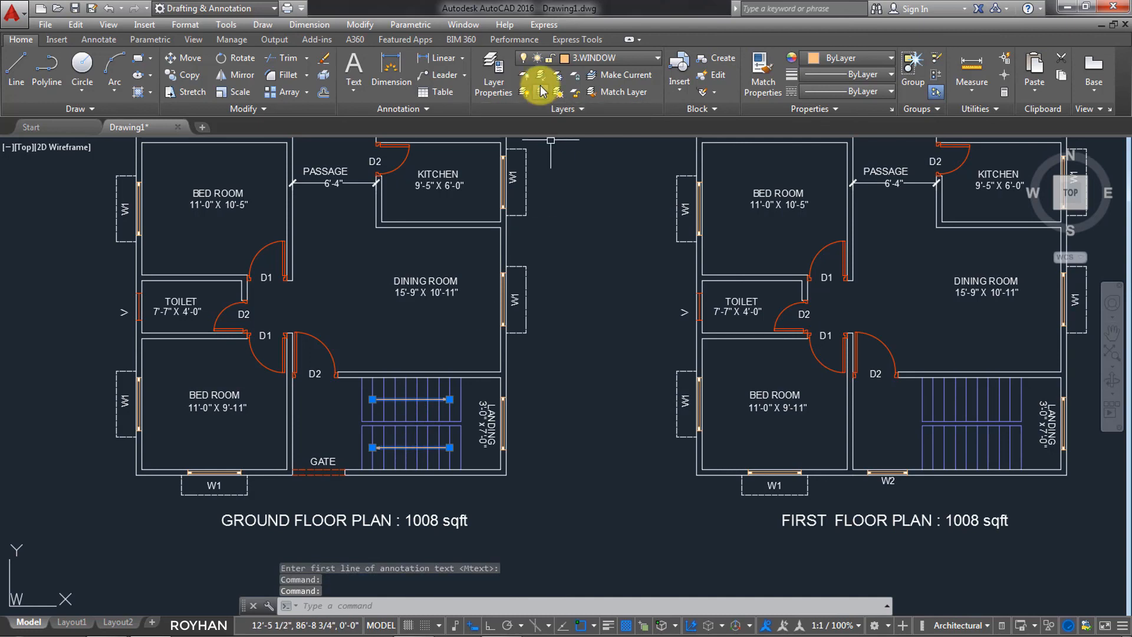
pyautogui.click(590, 57)
pyautogui.click(592, 142)
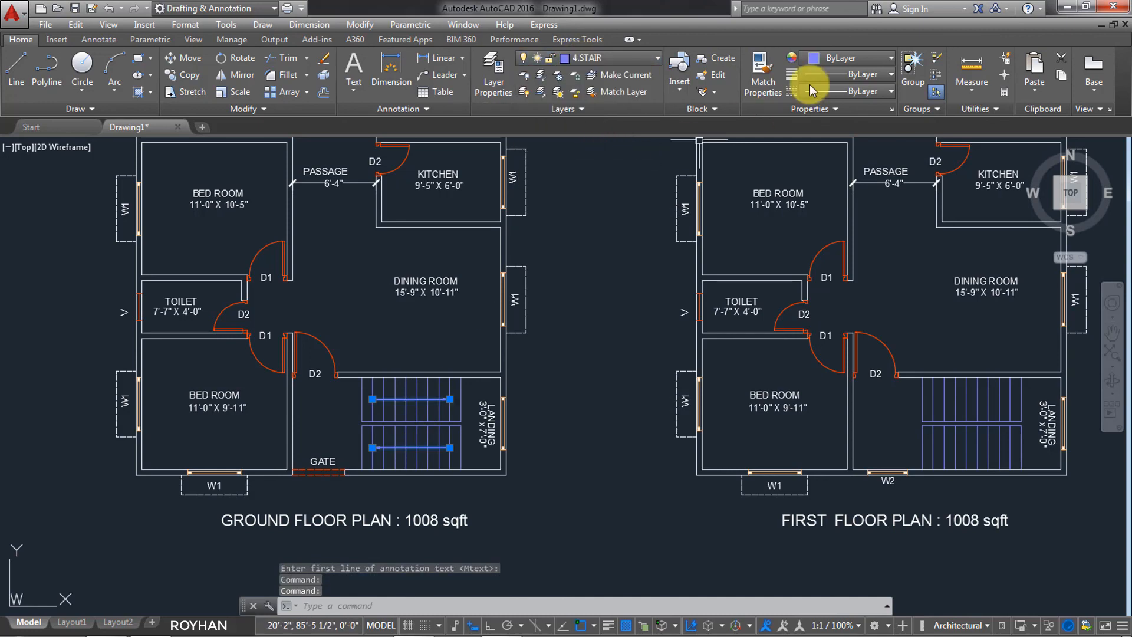
pyautogui.click(849, 58)
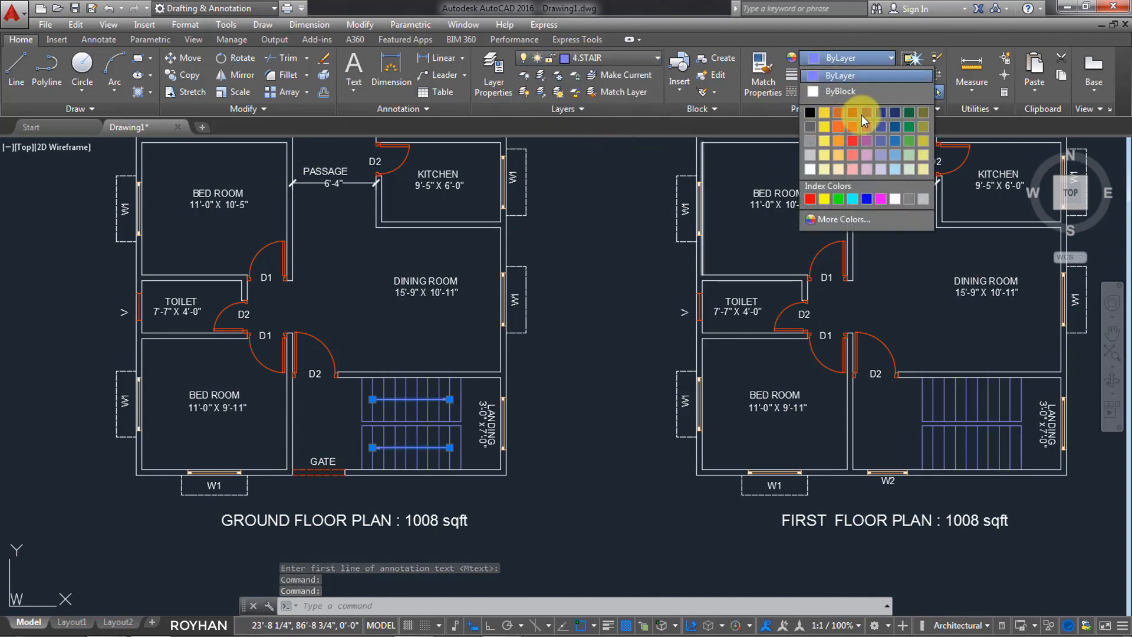
pyautogui.click(810, 168)
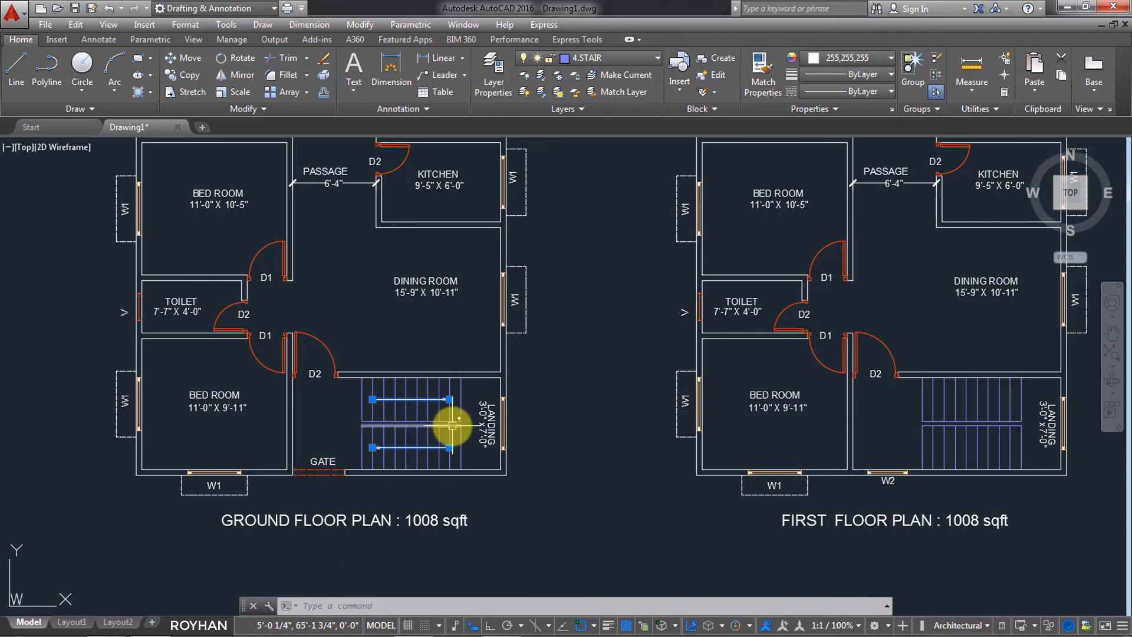
# - Copy both stair arrows to the first floor staircase, using the upper flight's outer corner at the wall as the reference point
pyautogui.write('CO')
pyautogui.press('Return')
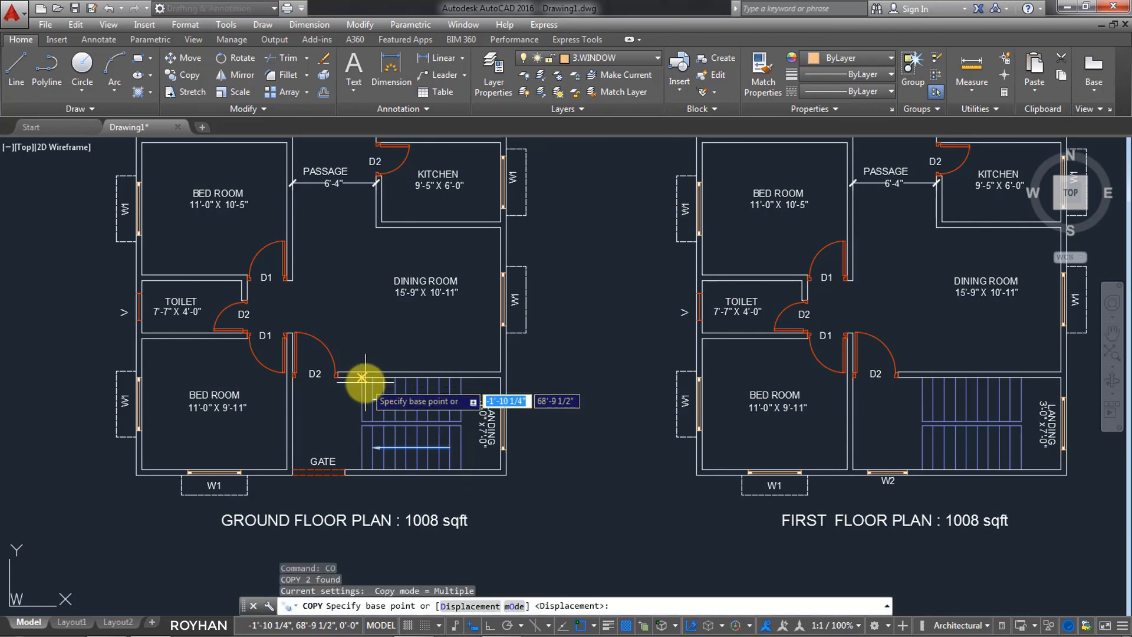
pyautogui.click(361, 376)
pyautogui.scroll(2, 902, 384)
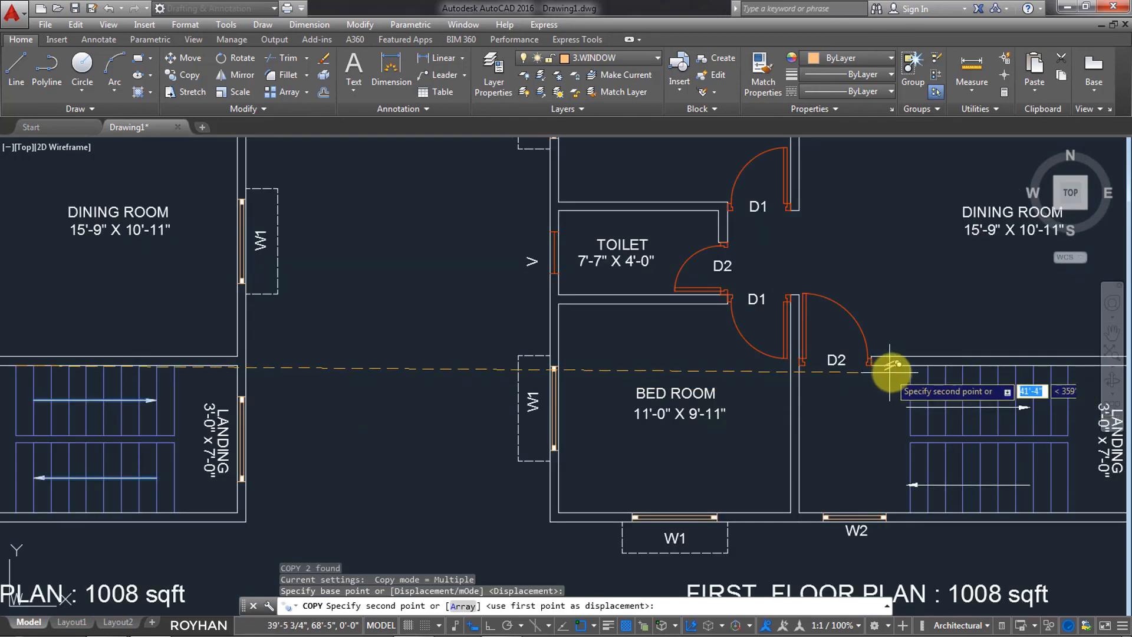
pyautogui.click(911, 365)
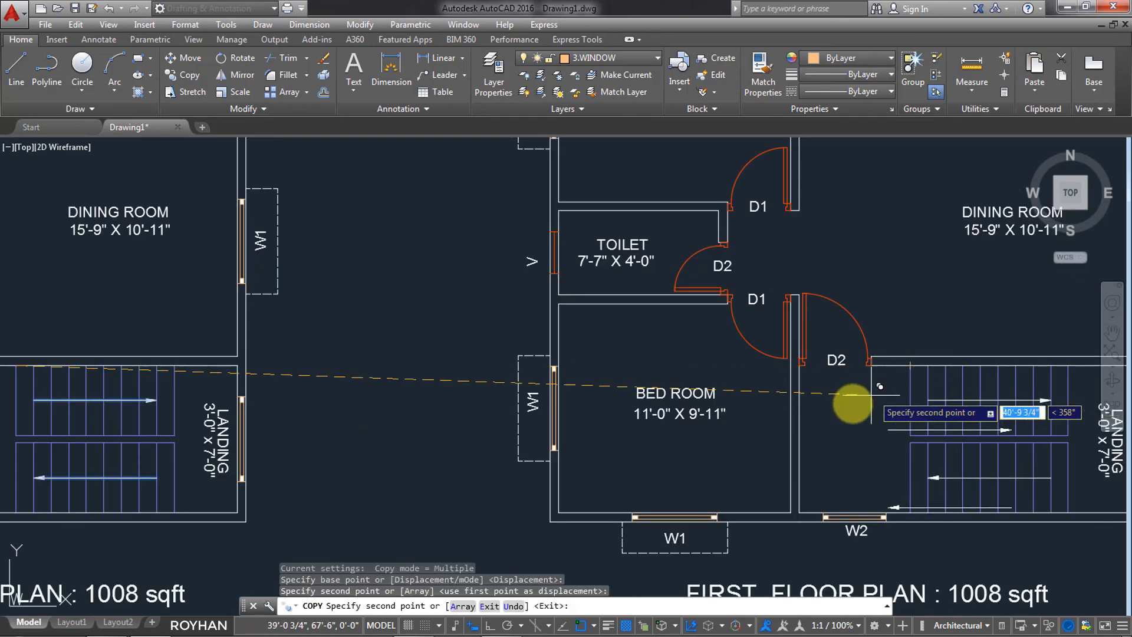
pyautogui.press('Return')
# - Save the drawing with both floor plans
pyautogui.scroll(-5, 827, 412)
pyautogui.scroll(1, 599, 458)
pyautogui.moveTo(599, 457); pyautogui.dragTo(607, 461, button='middle')
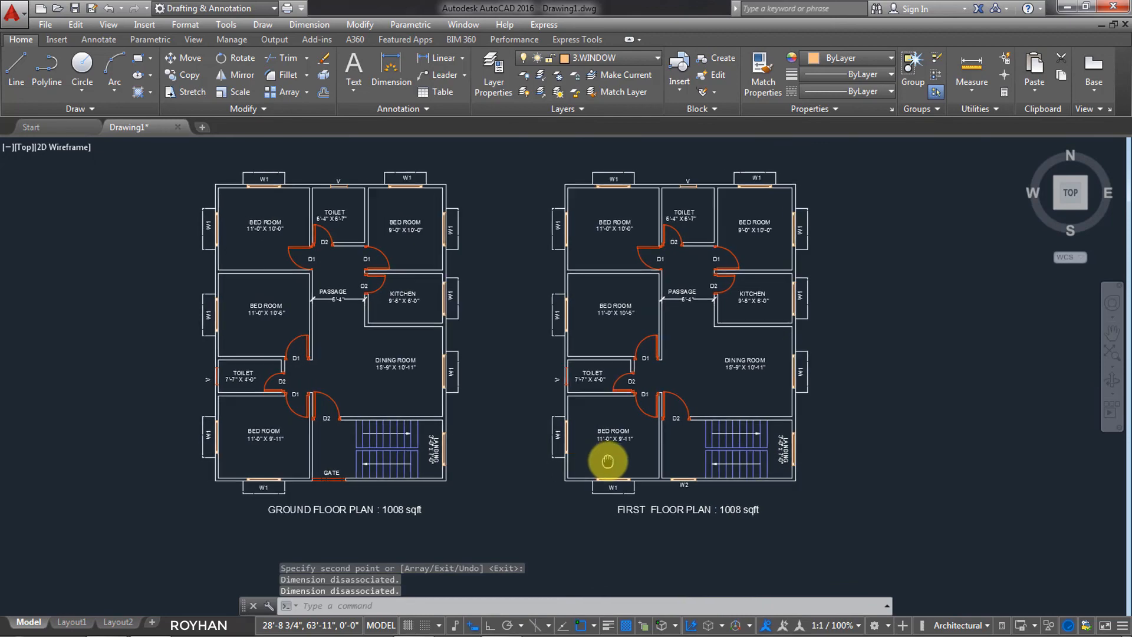
pyautogui.hotkey('ctrl', 's')
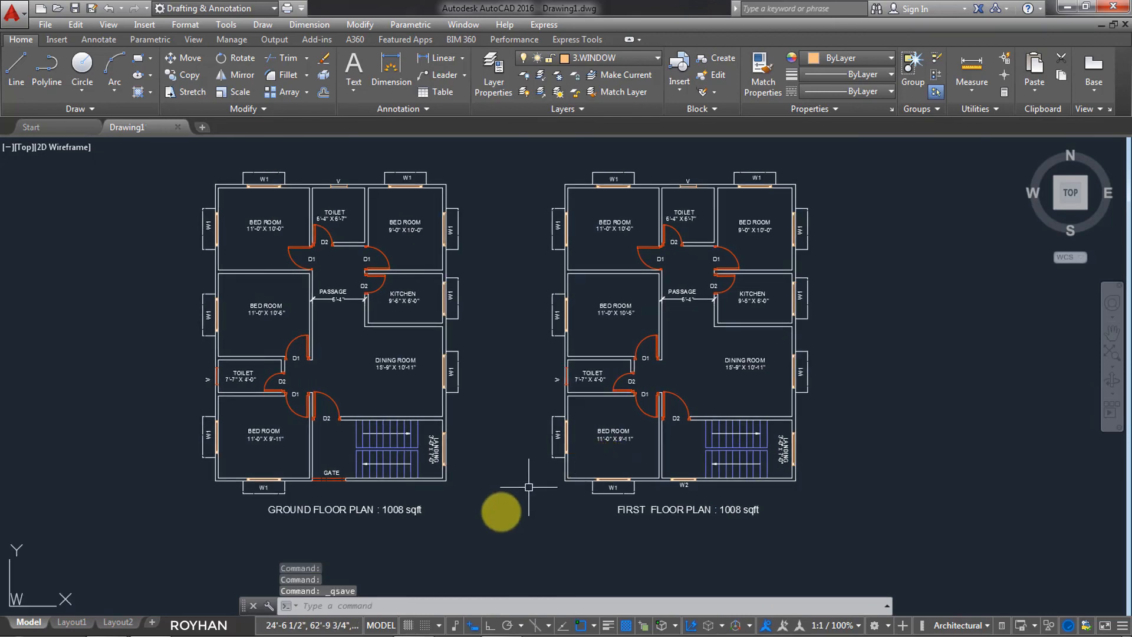